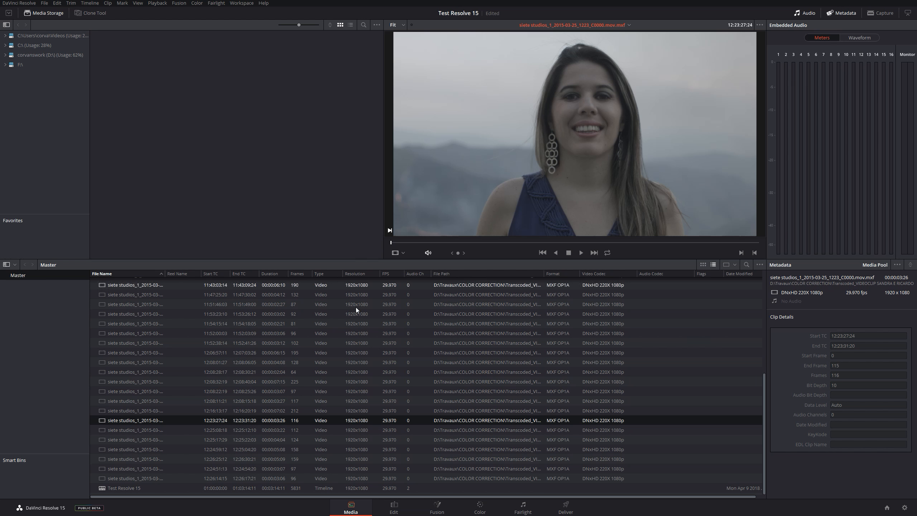
# Open the Edit page, show the media pool clips as a list, and split the media pool into two stacked views.
pyautogui.click(394, 508)
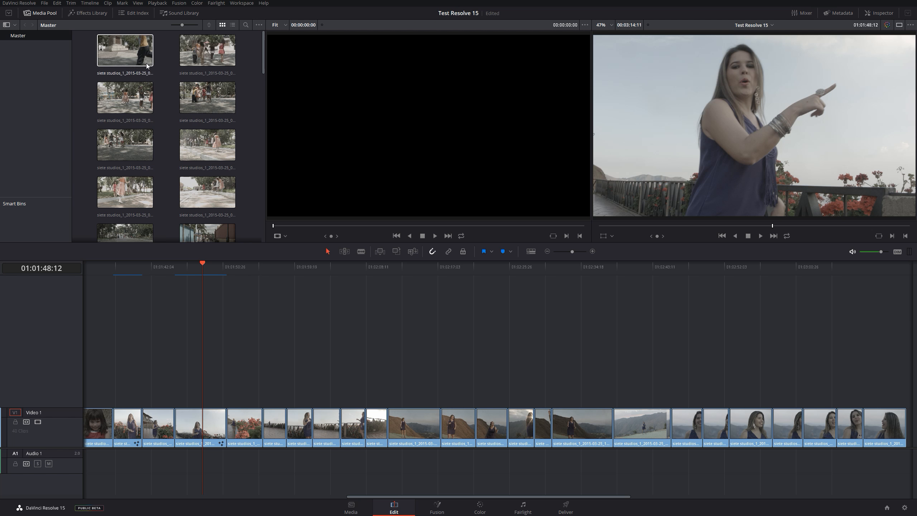
pyautogui.click(232, 24)
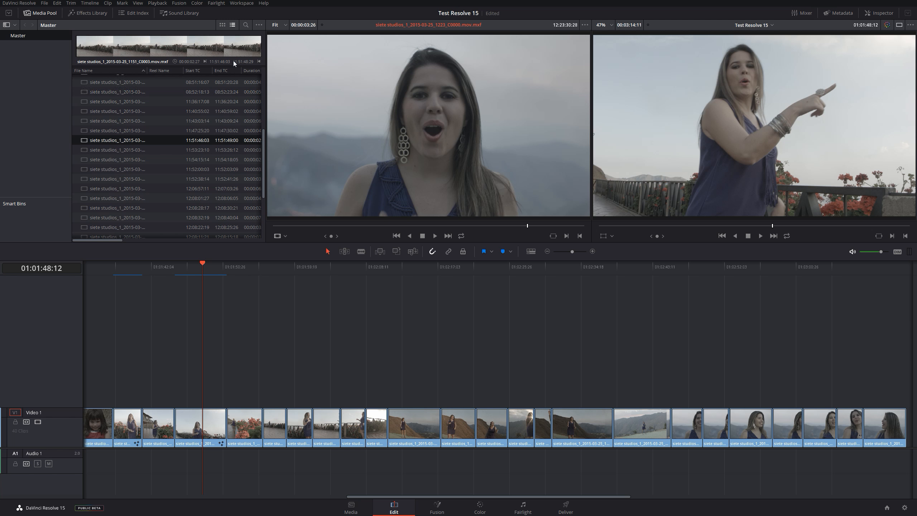
pyautogui.click(258, 26)
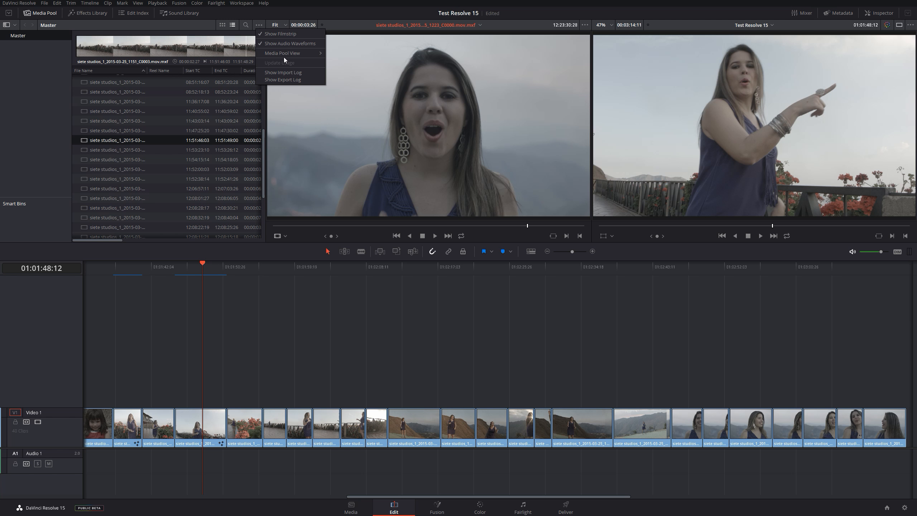
pyautogui.moveTo(288, 53)
pyautogui.click(360, 62)
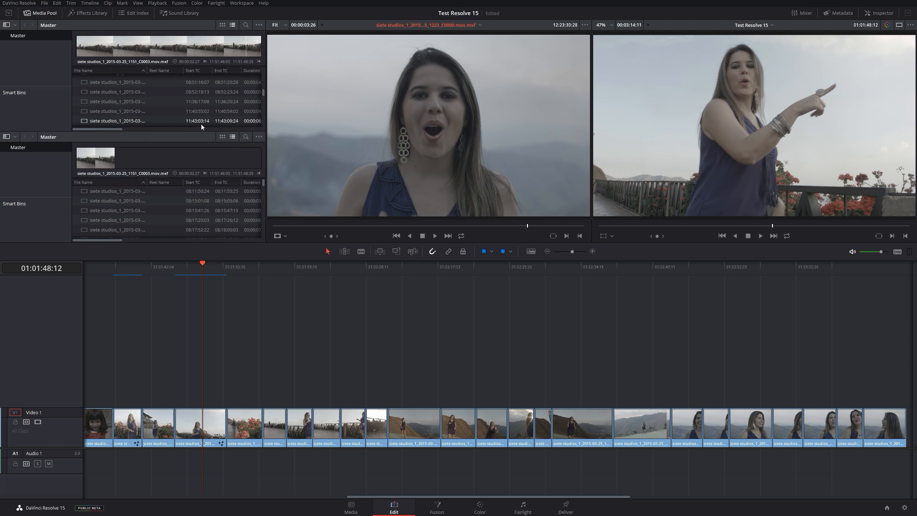
# Create a bin named Test 2 under Master in the upper media pool and open it.
pyautogui.rightClick(26, 61)
pyautogui.click(48, 65)
pyautogui.write('Test 2')
pyautogui.press('Return')
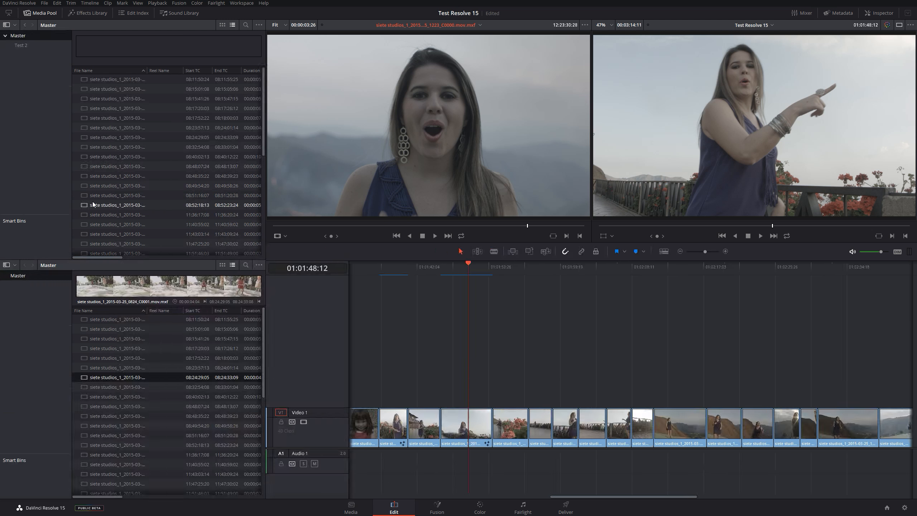
pyautogui.click(20, 46)
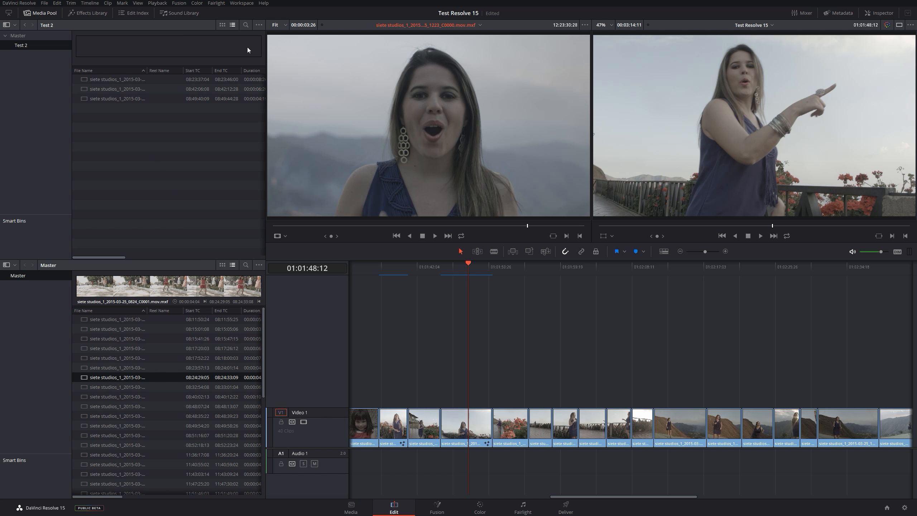
# Return to a single media pool view and reduce it to half height above the timeline.
pyautogui.click(259, 26)
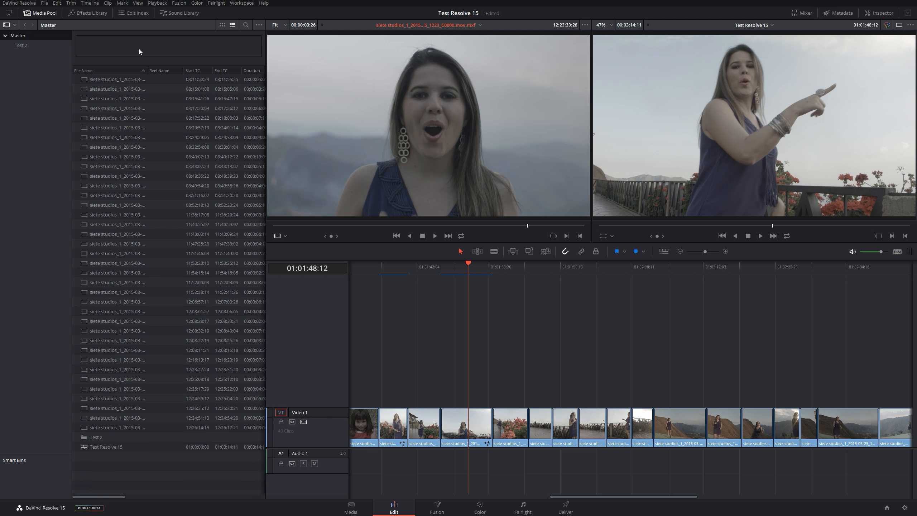
pyautogui.click(8, 13)
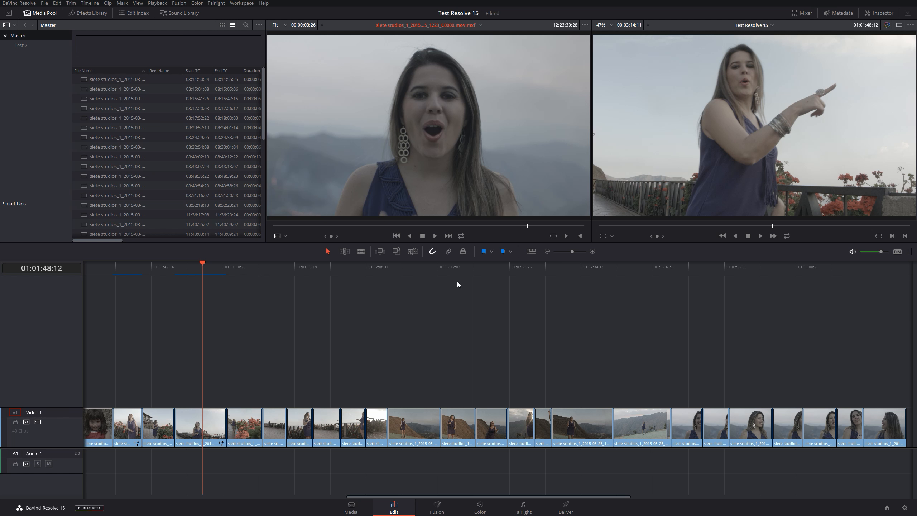
# Enable stacked timelines in the timeline view options so that open timelines get their own tabs.
pyautogui.click(533, 251)
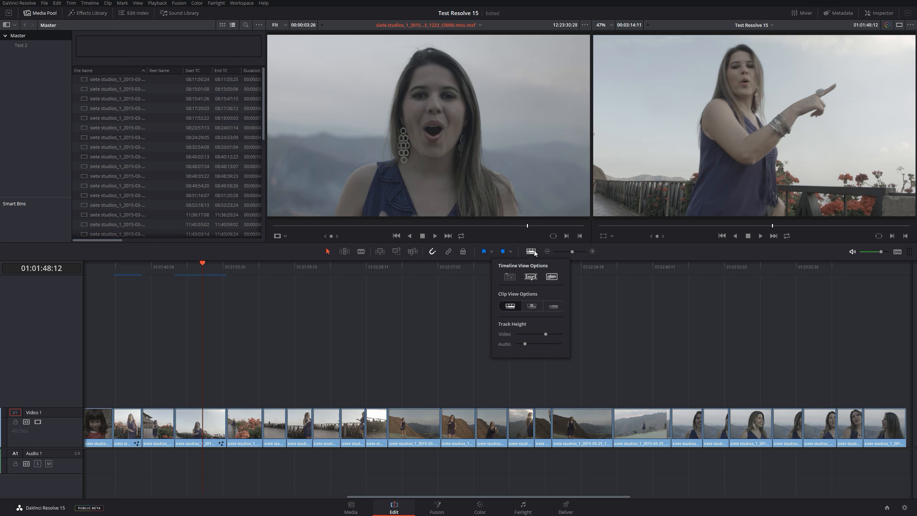
pyautogui.click(509, 276)
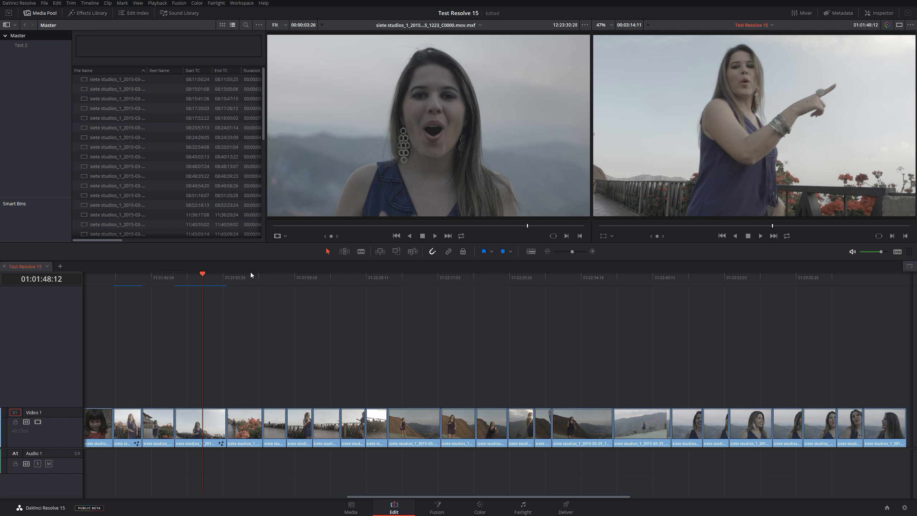
pyautogui.scroll(-8, 128, 209)
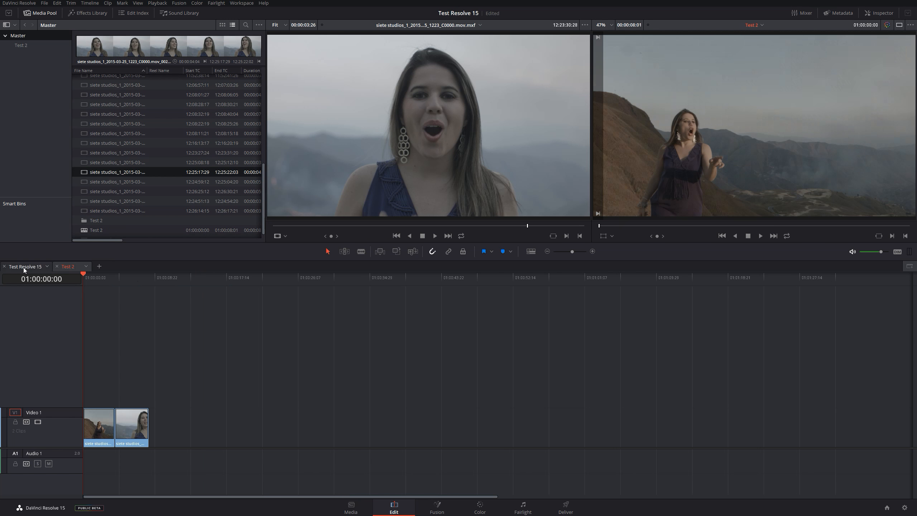
# Switch back and forth between the Test Resolve 15 and Test 2 timelines to compare them.
pyautogui.click(23, 267)
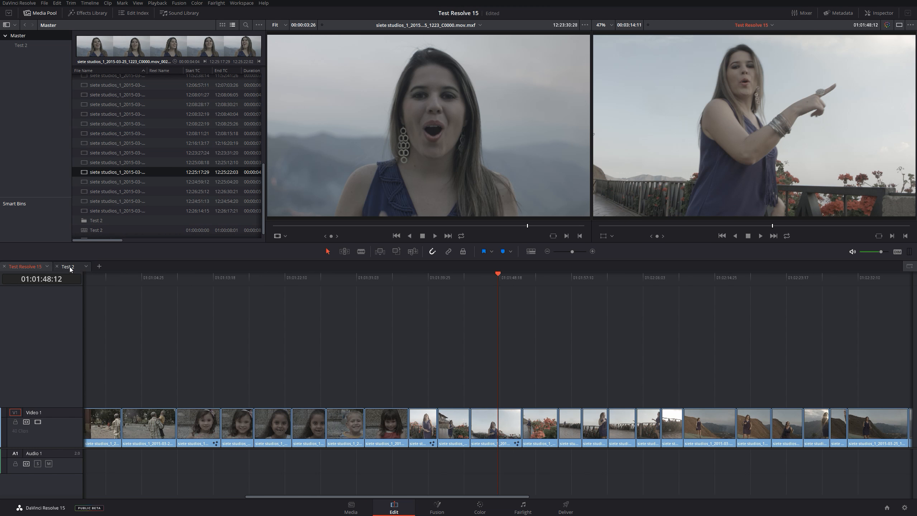
pyautogui.click(69, 266)
pyautogui.click(25, 267)
pyautogui.click(73, 266)
pyautogui.click(33, 265)
# Add a second timeline view beneath Test Resolve 15, load the Test 2 timeline in it, and return to a single timeline view.
pyautogui.click(910, 267)
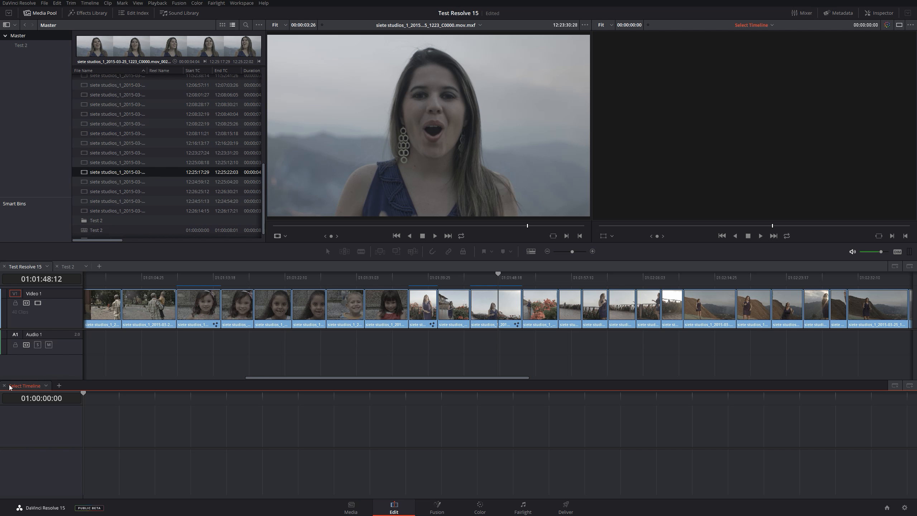
pyautogui.click(47, 386)
pyautogui.click(50, 430)
pyautogui.click(47, 386)
pyautogui.click(58, 401)
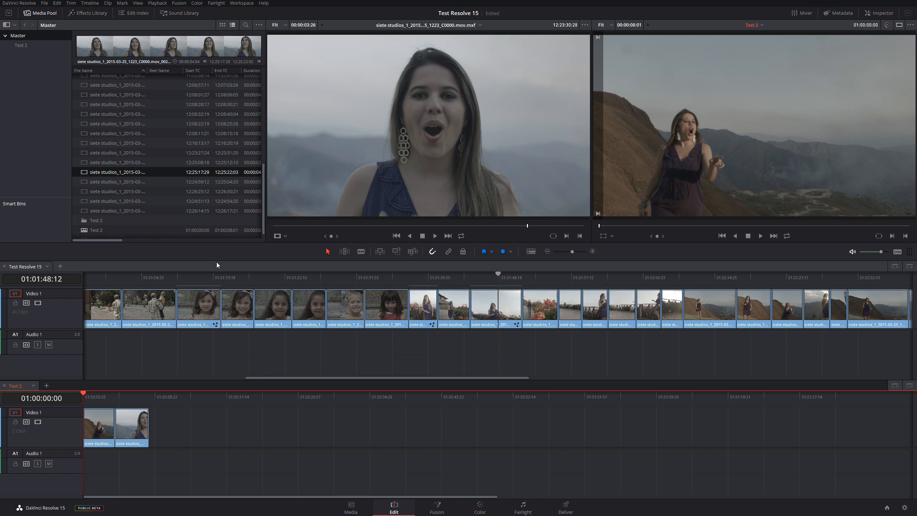
pyautogui.click(895, 267)
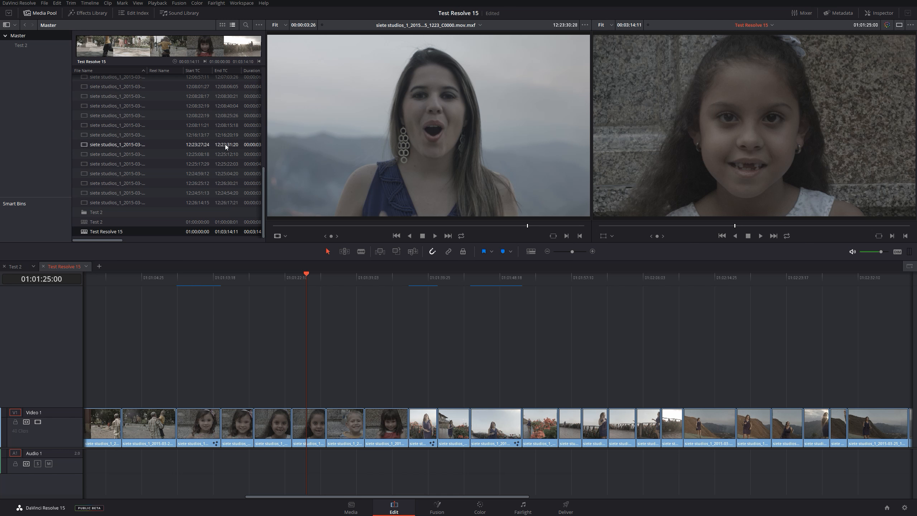
# Display the floating Timecode window, move it over the viewers, enlarge it, and close it.
pyautogui.click(240, 3)
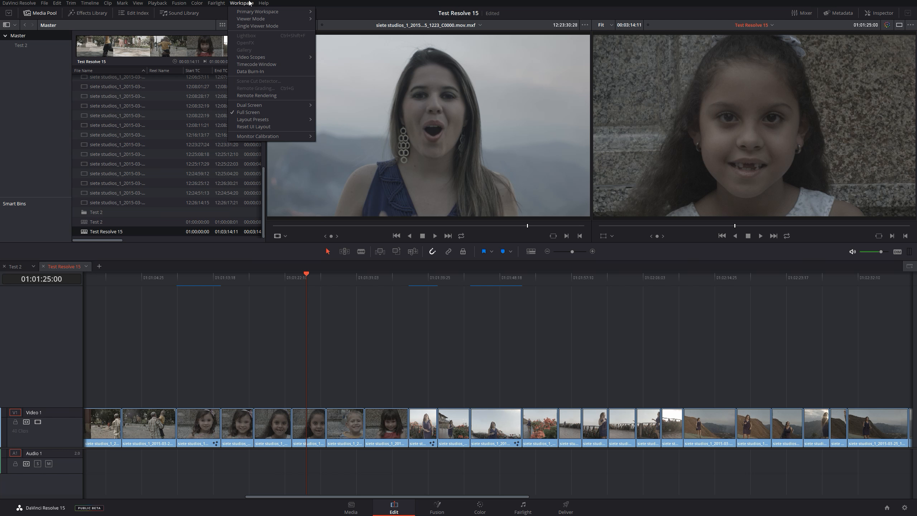
pyautogui.click(258, 64)
pyautogui.moveTo(391, 208); pyautogui.dragTo(180, 87)
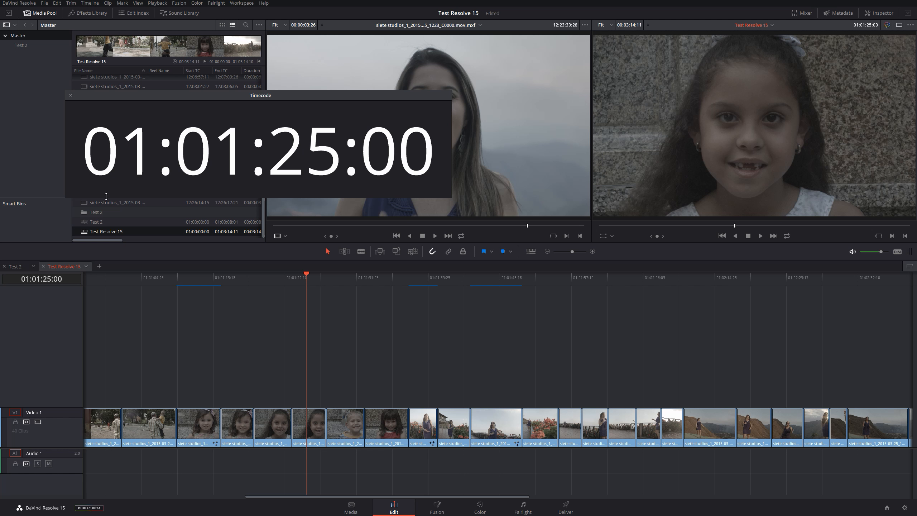
pyautogui.moveTo(227, 96); pyautogui.dragTo(454, 75)
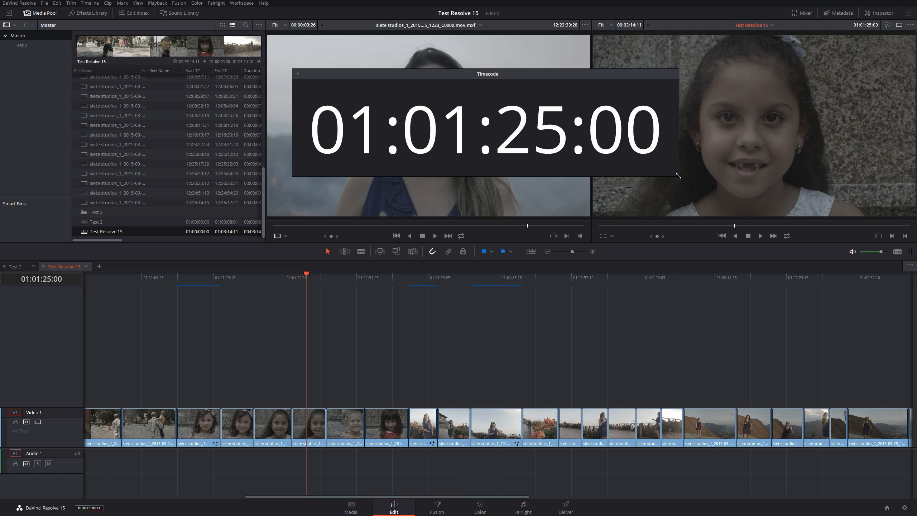
pyautogui.moveTo(678, 176); pyautogui.dragTo(881, 320)
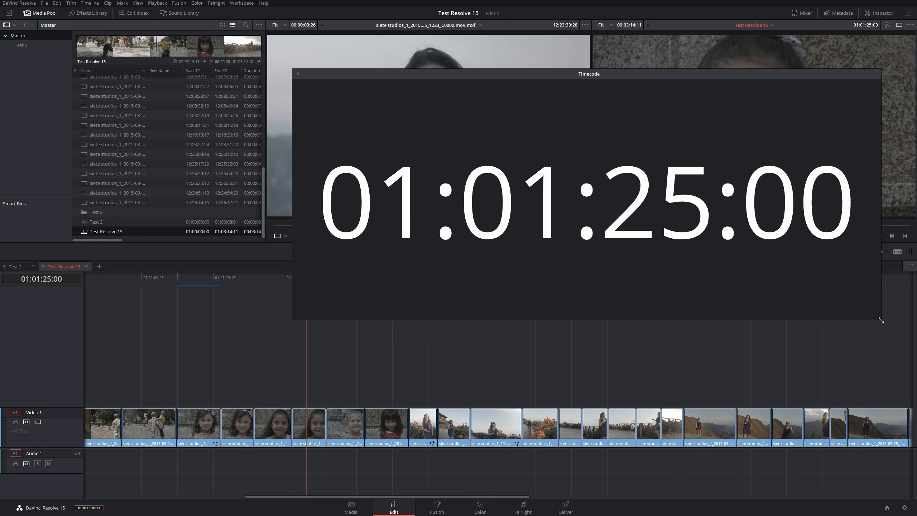
pyautogui.click(297, 72)
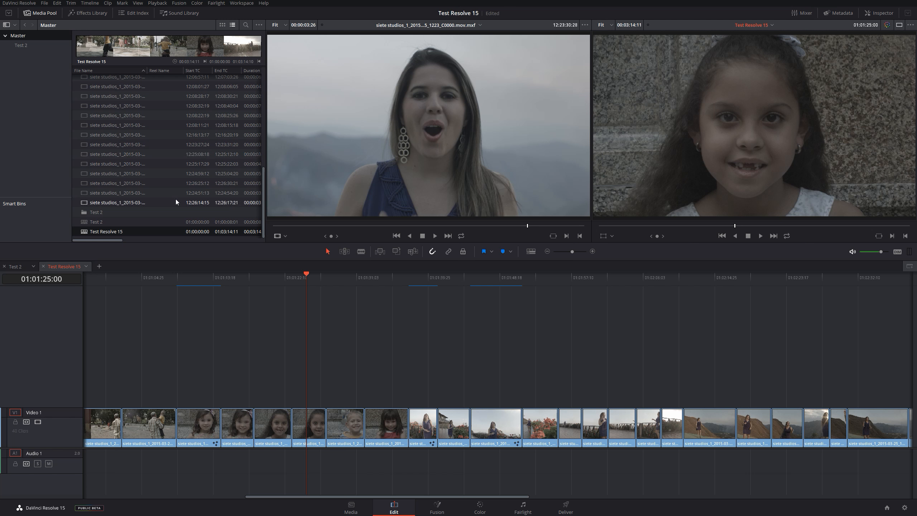
# Move several groups of Video 1 clips further along the Test Resolve 15 timeline to open gaps between them.
pyautogui.moveTo(218, 364); pyautogui.dragTo(413, 492)
pyautogui.moveTo(314, 426); pyautogui.dragTo(369, 428)
pyautogui.moveTo(542, 341); pyautogui.dragTo(654, 490)
pyautogui.moveTo(609, 432); pyautogui.dragTo(718, 422)
pyautogui.moveTo(532, 375); pyautogui.dragTo(611, 499)
pyautogui.moveTo(574, 432); pyautogui.dragTo(613, 432)
pyautogui.moveTo(713, 323); pyautogui.dragTo(855, 496)
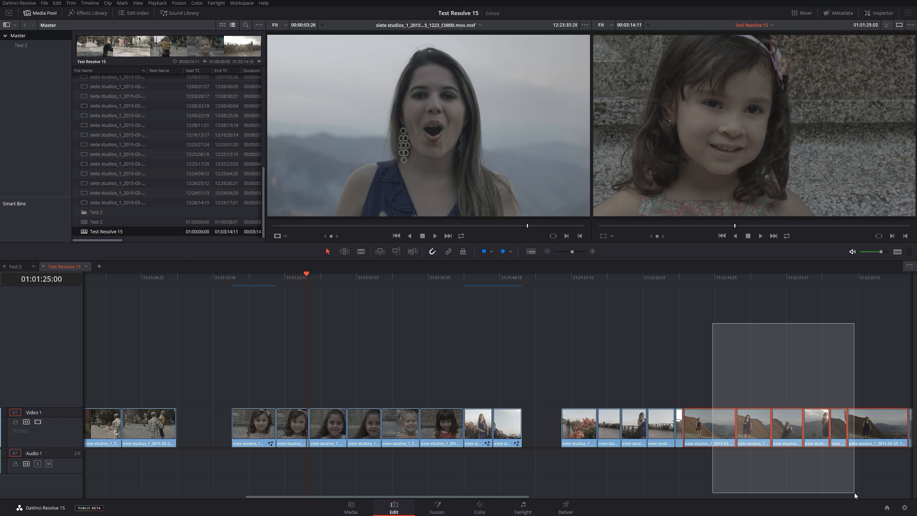
pyautogui.moveTo(790, 426); pyautogui.dragTo(841, 425)
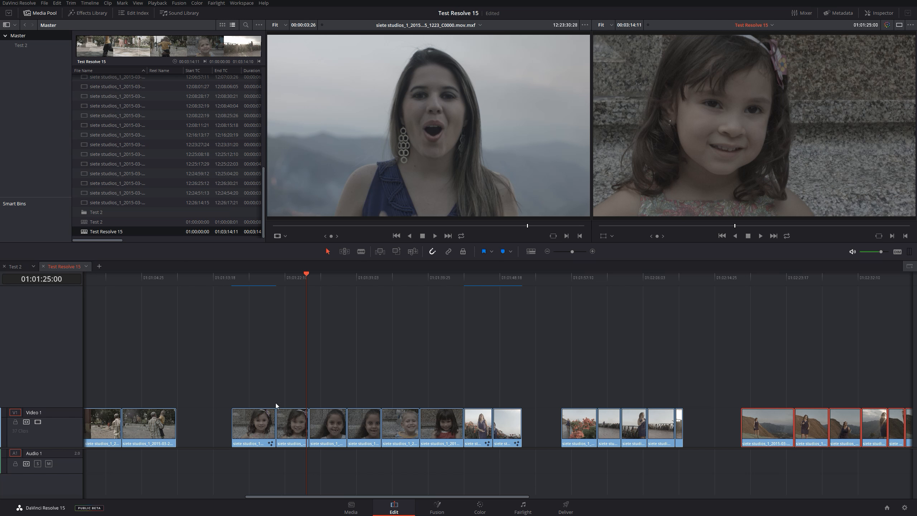
# Place the playhead in the first gap and delete all gaps between the timeline clips at once.
pyautogui.click(223, 280)
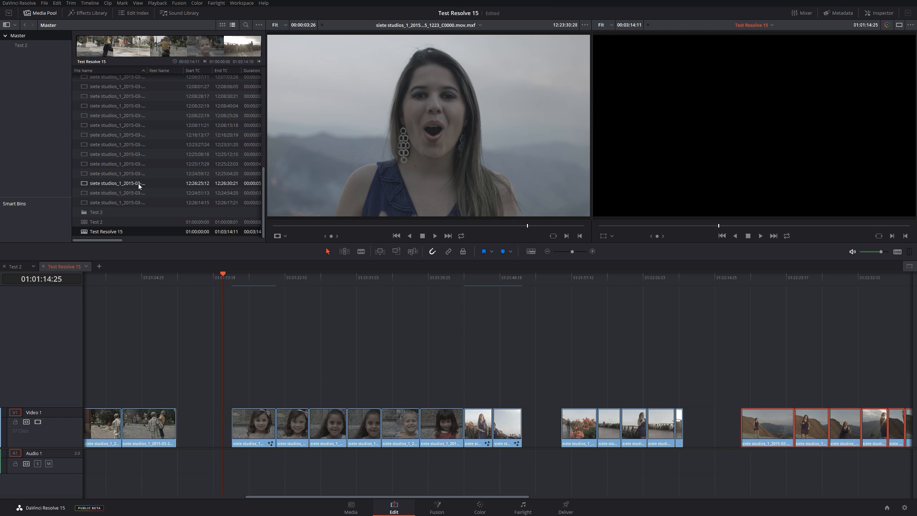
pyautogui.click(57, 4)
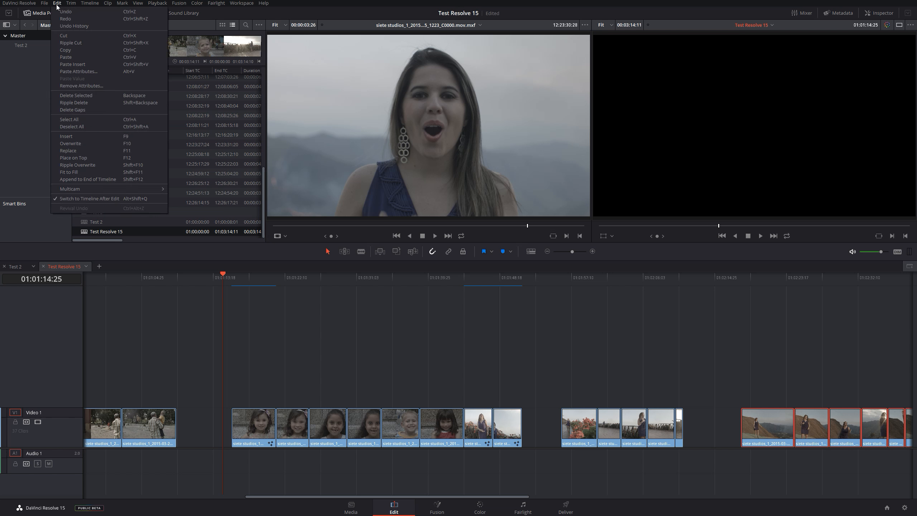
pyautogui.click(96, 112)
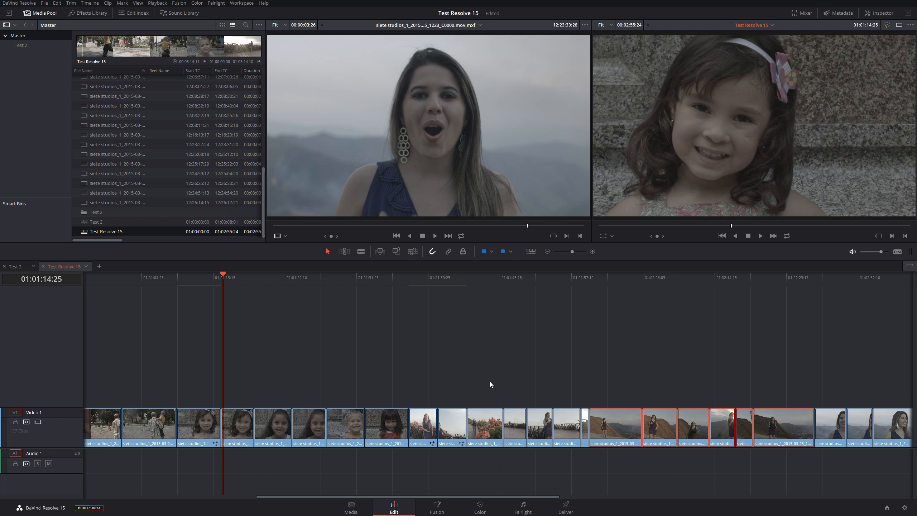
# Browse the Effects Library and add the Fusion title 3D Lower 3rd Flipping 2Line on a new Video 2 track above the girls' close-ups.
pyautogui.click(87, 13)
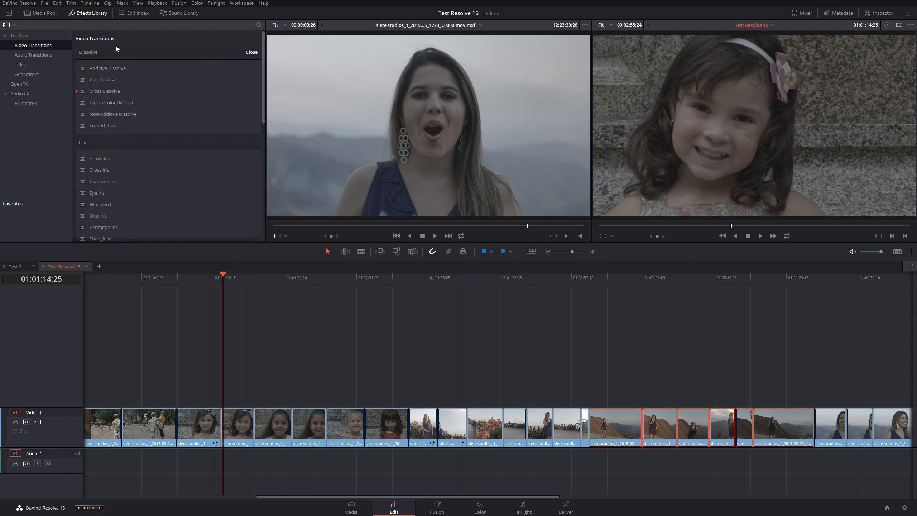
pyautogui.scroll(-5, 169, 138)
pyautogui.scroll(3, 169, 135)
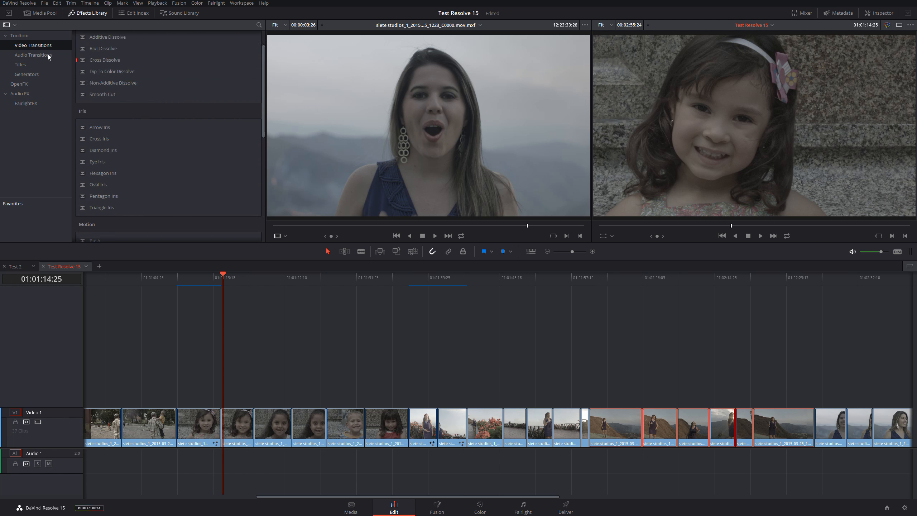
pyautogui.click(37, 63)
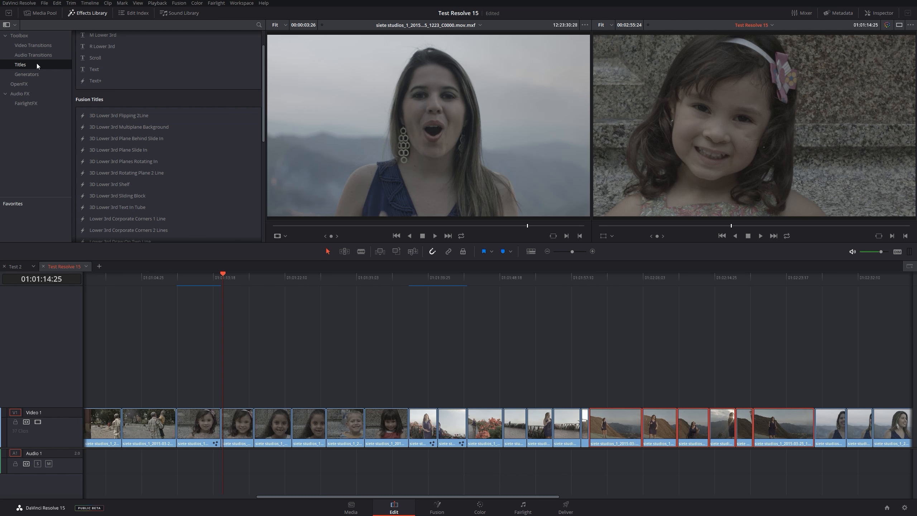
pyautogui.scroll(1, 176, 145)
pyautogui.scroll(-1, 175, 145)
pyautogui.scroll(-4, 145, 123)
pyautogui.scroll(4, 149, 107)
pyautogui.click(126, 116)
pyautogui.moveTo(283, 374); pyautogui.dragTo(256, 383)
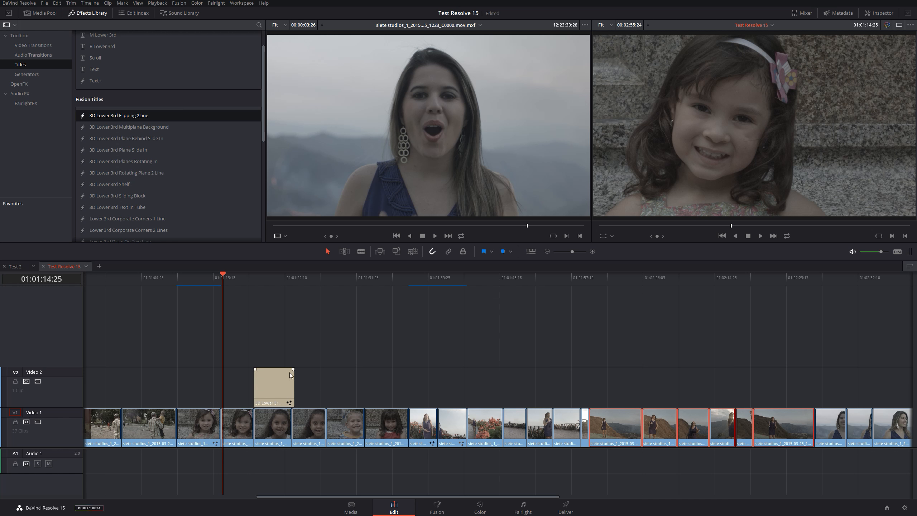
# Park the playhead at 01:01:19:29 over the title and show the title's settings in the Inspector.
pyautogui.click(265, 279)
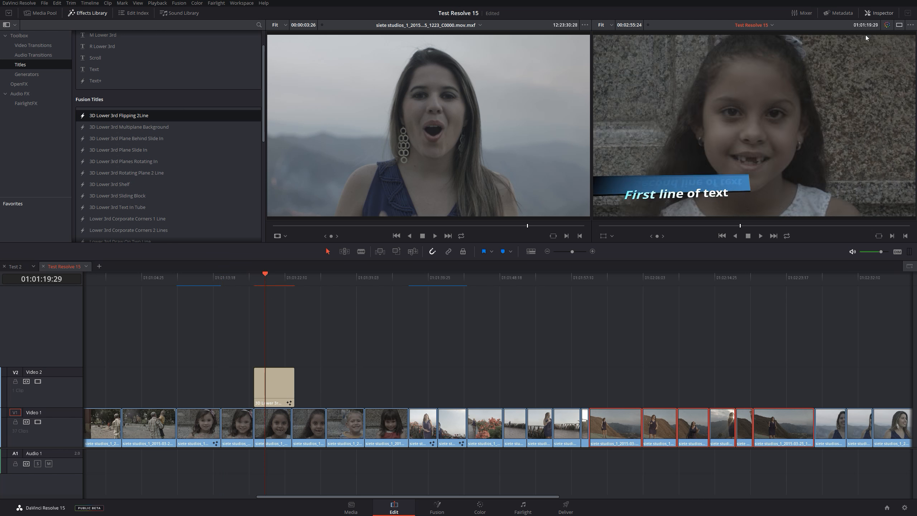
pyautogui.click(282, 390)
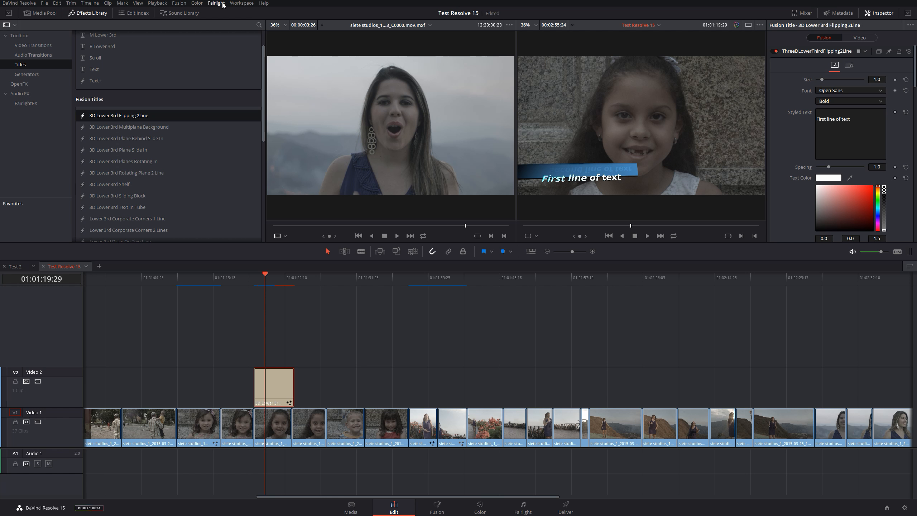
pyautogui.press('super')
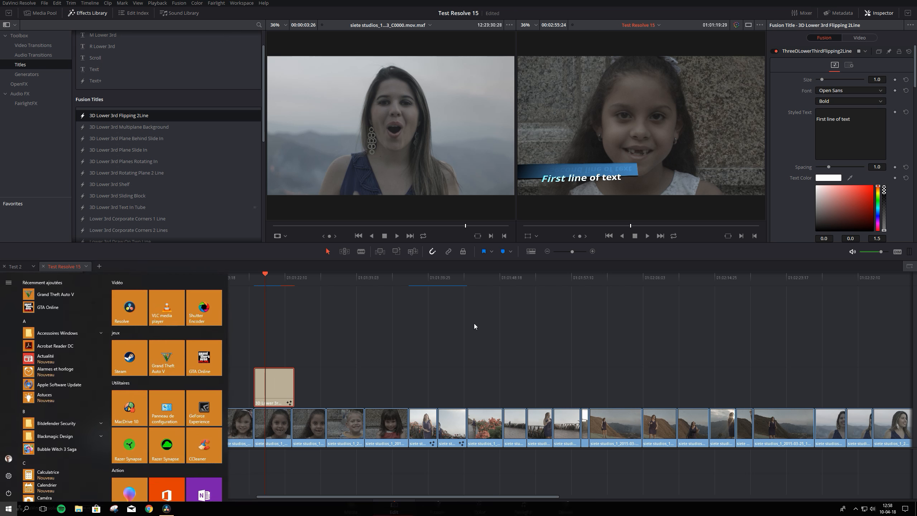
pyautogui.click(474, 324)
pyautogui.click(474, 327)
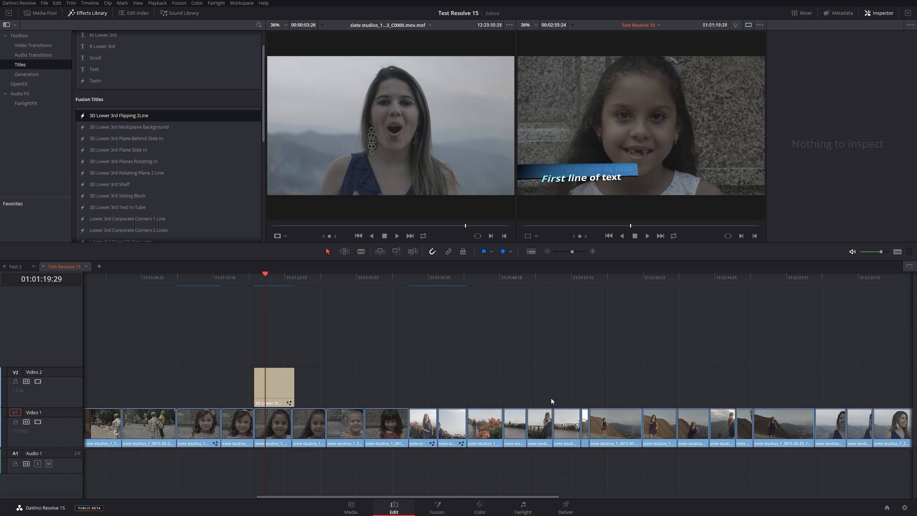
# Select the Fusion title on Video 2 and replace its first line of text with "Test fillette".
pyautogui.click(281, 394)
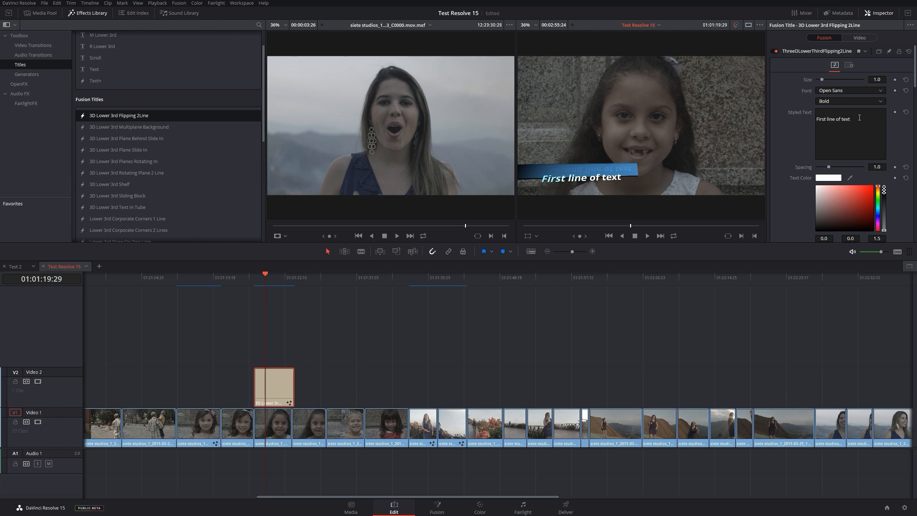
pyautogui.click(853, 122)
pyautogui.scroll(-2, 837, 125)
pyautogui.scroll(2, 838, 125)
pyautogui.moveTo(861, 119); pyautogui.dragTo(777, 113)
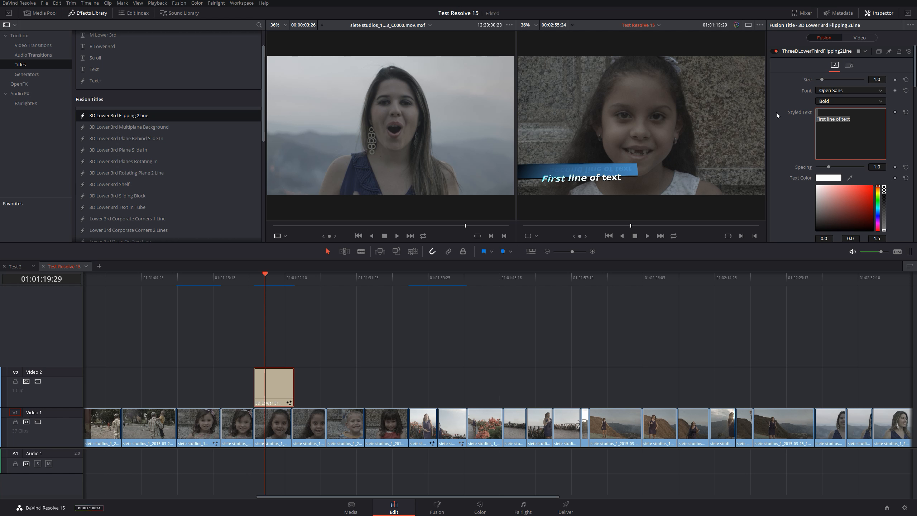
pyautogui.press('BackSpace')
pyautogui.write('Test fillette')
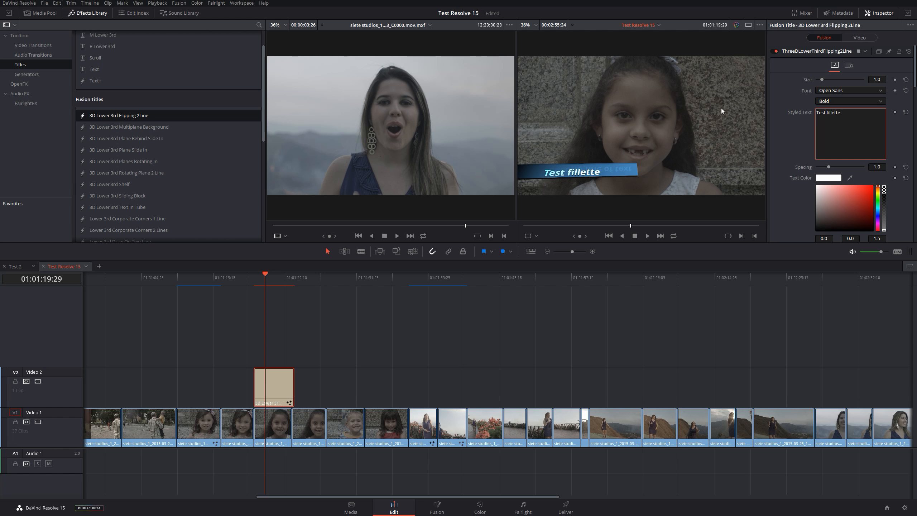
# Place the playhead at the title's start, choose the User render cache mode, and play through the title animation.
pyautogui.click(254, 287)
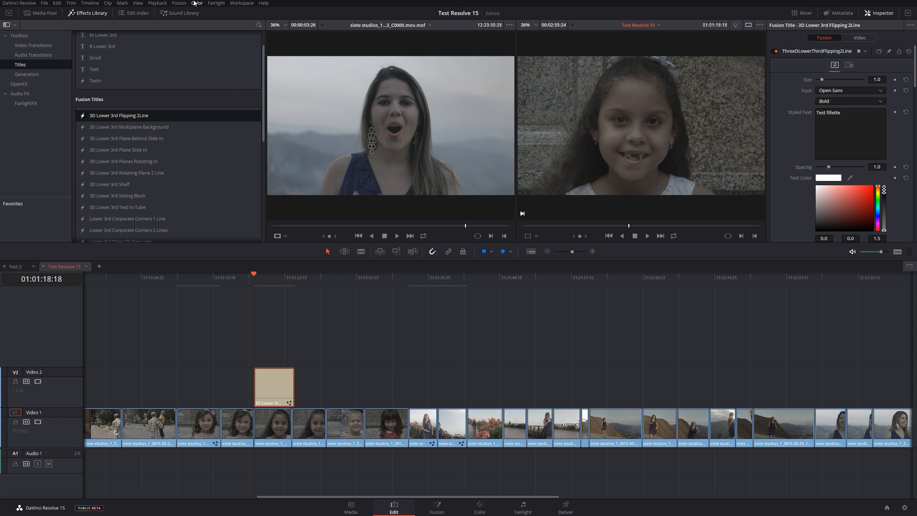
pyautogui.click(153, 3)
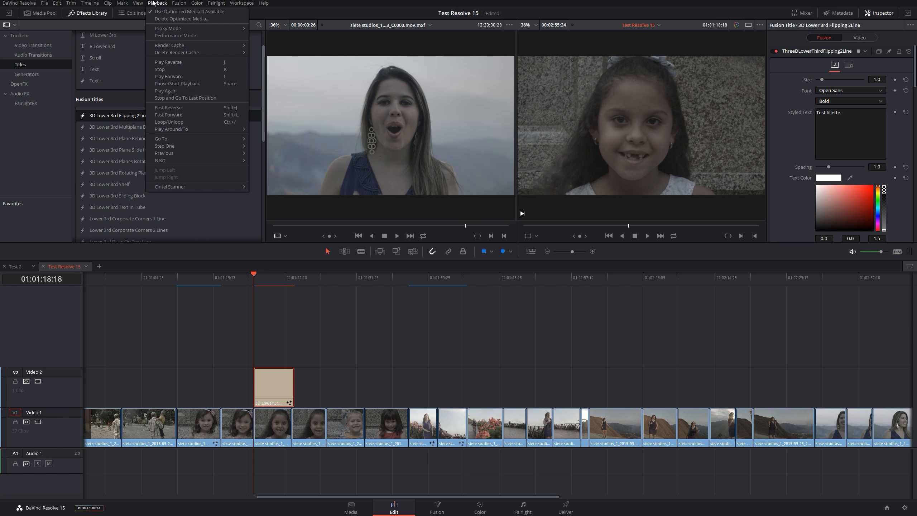
pyautogui.moveTo(187, 45)
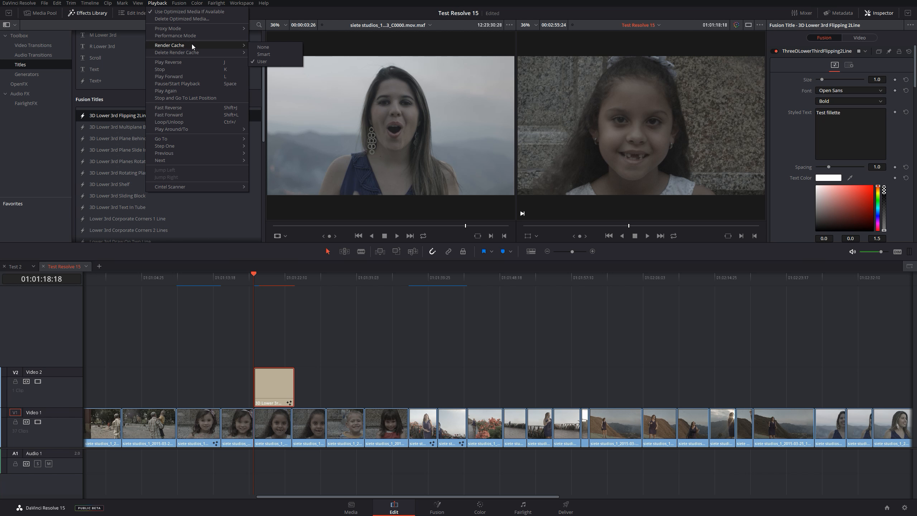
pyautogui.click(281, 61)
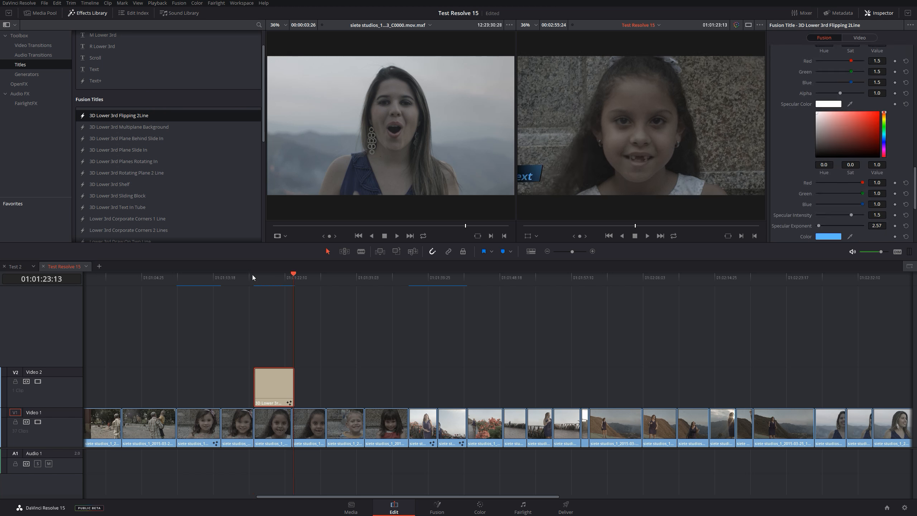
pyautogui.click(258, 278)
pyautogui.press('space')
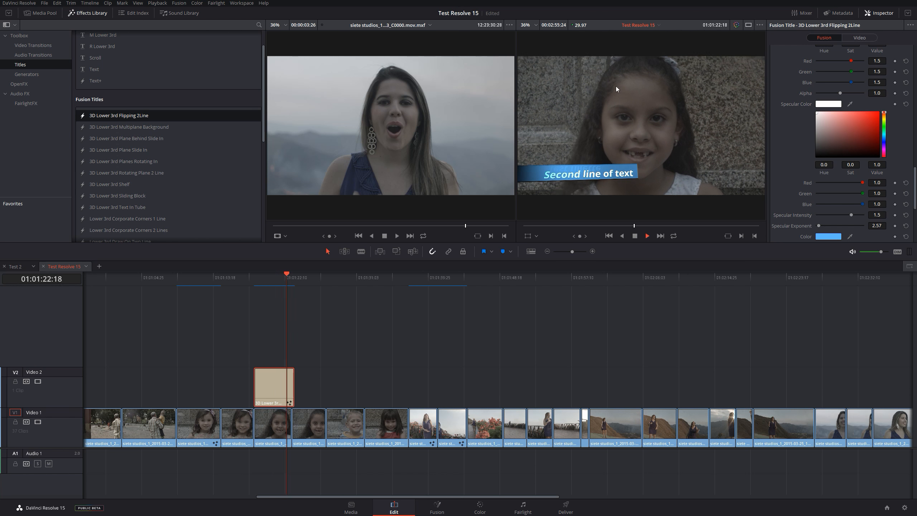
pyautogui.press('space')
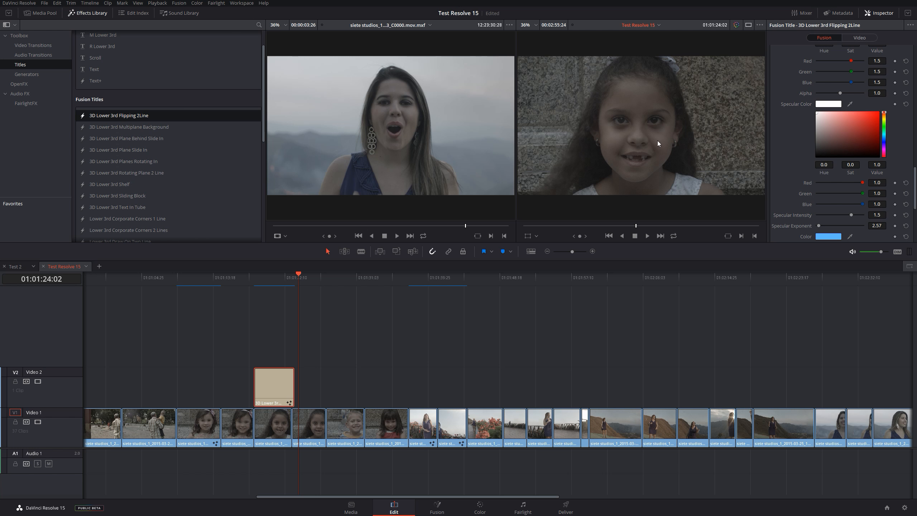
# Review the Fusion title's controls and comments in the Inspector, and park the playhead over the title at 01:01:21:02.
pyautogui.scroll(-10, 792, 168)
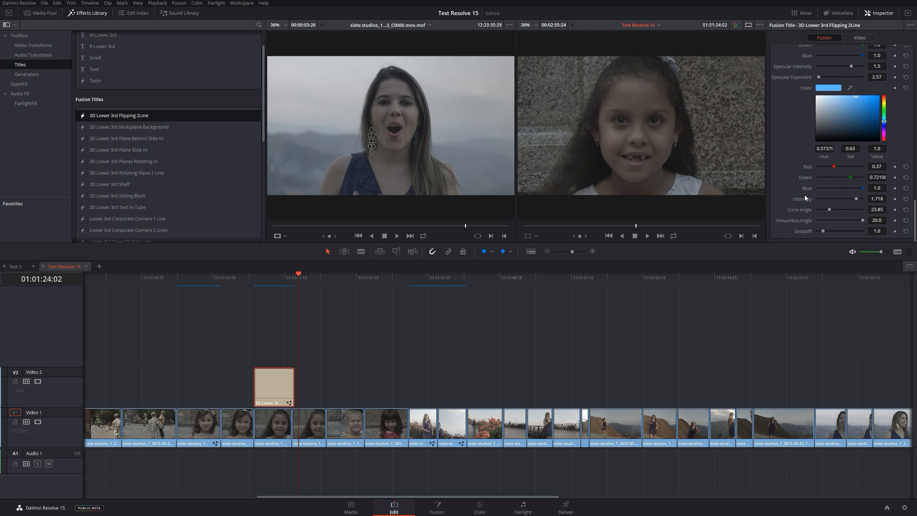
pyautogui.scroll(15, 804, 198)
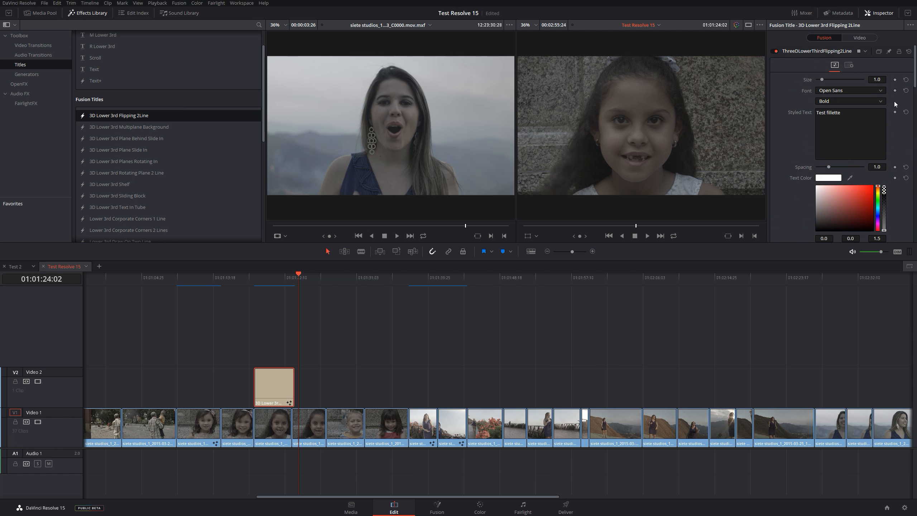
pyautogui.click(850, 66)
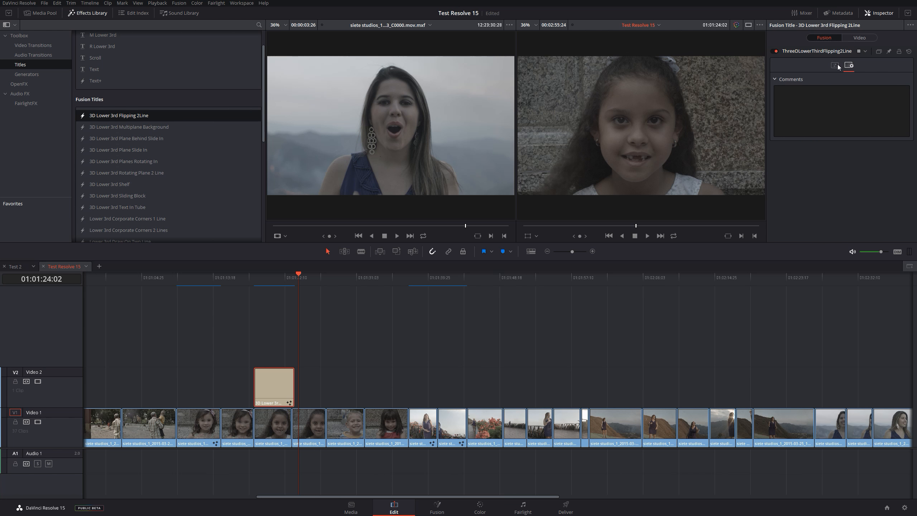
pyautogui.click(835, 65)
pyautogui.scroll(-12, 791, 216)
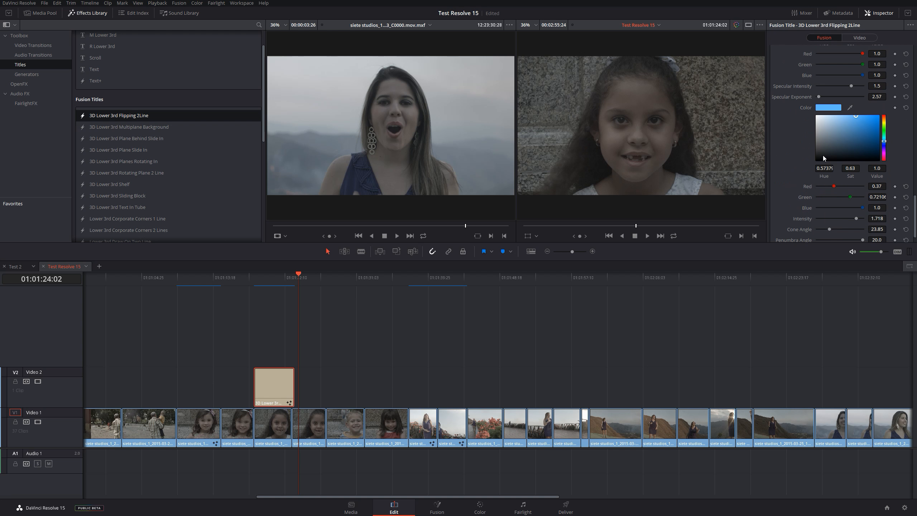
pyautogui.scroll(12, 822, 159)
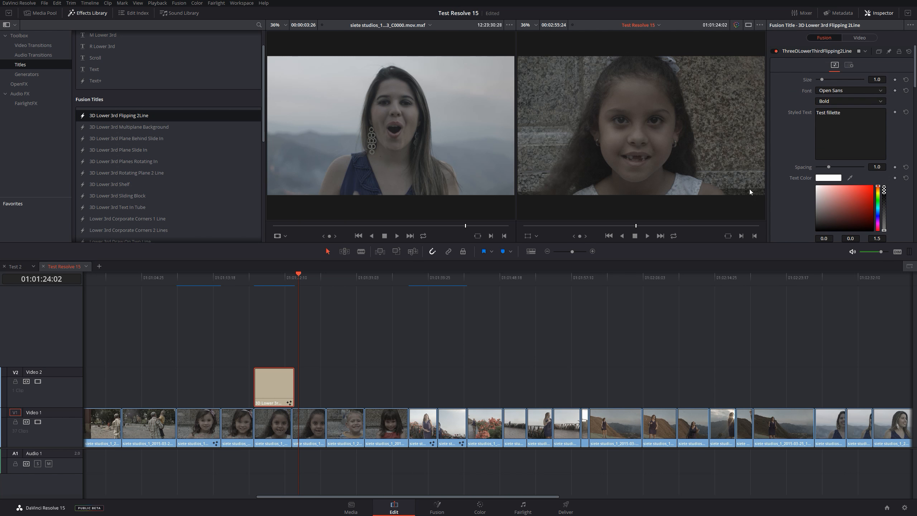
pyautogui.click(274, 286)
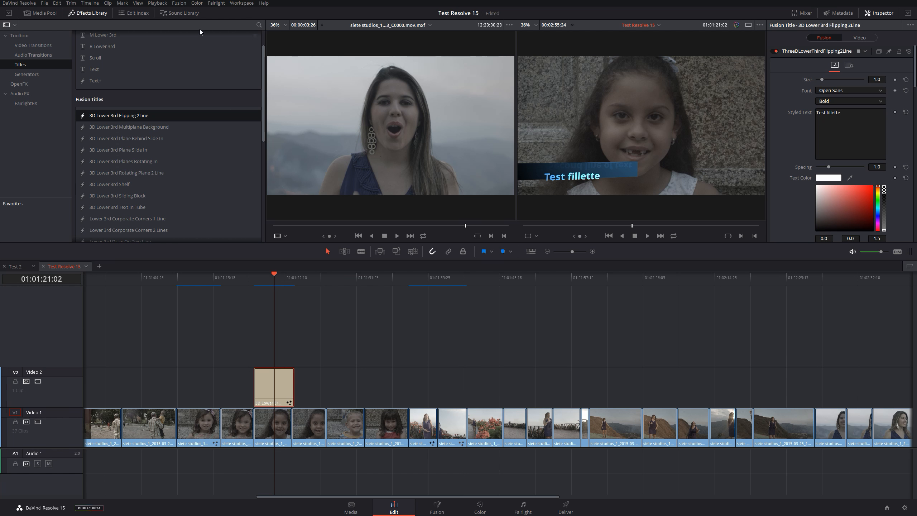
# Show the Media Pool as thumbnails and preview the jinglevan.mp3.mp3 audio clip in the source viewer.
pyautogui.click(36, 103)
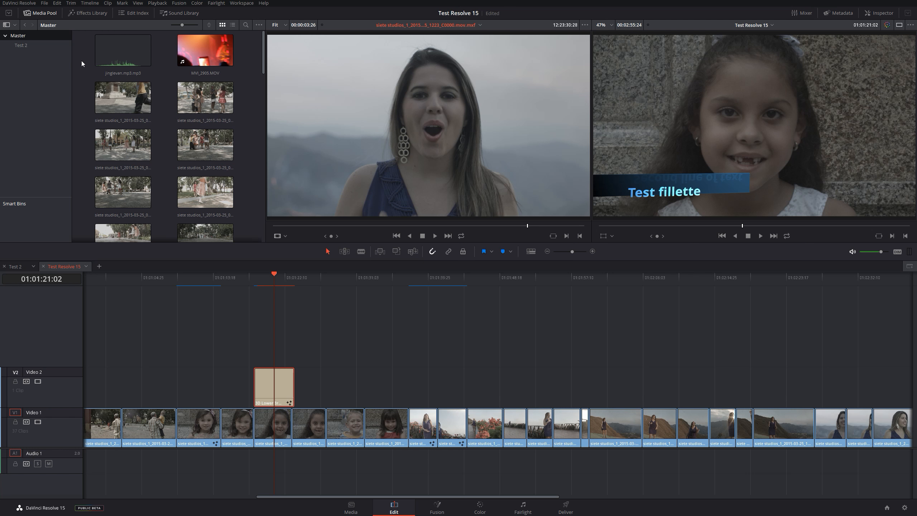
pyautogui.click(232, 25)
pyautogui.click(223, 25)
pyautogui.click(103, 55)
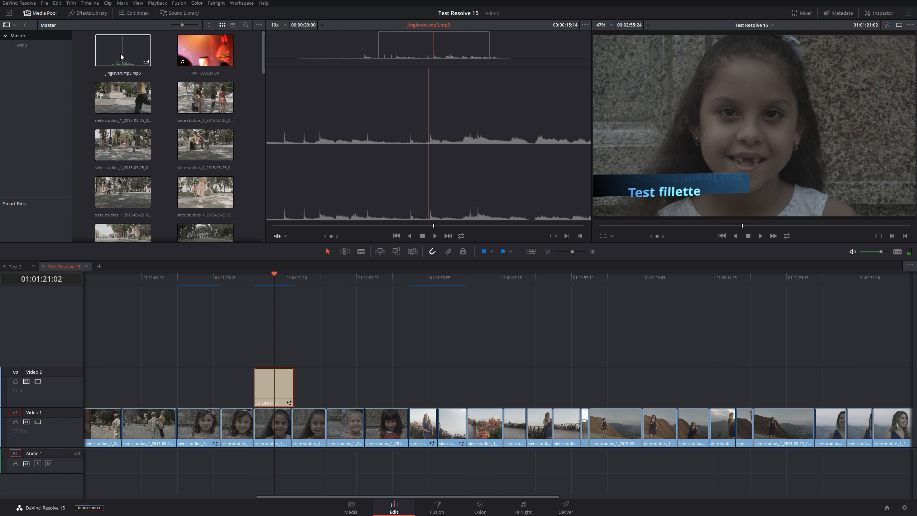
pyautogui.press('space')
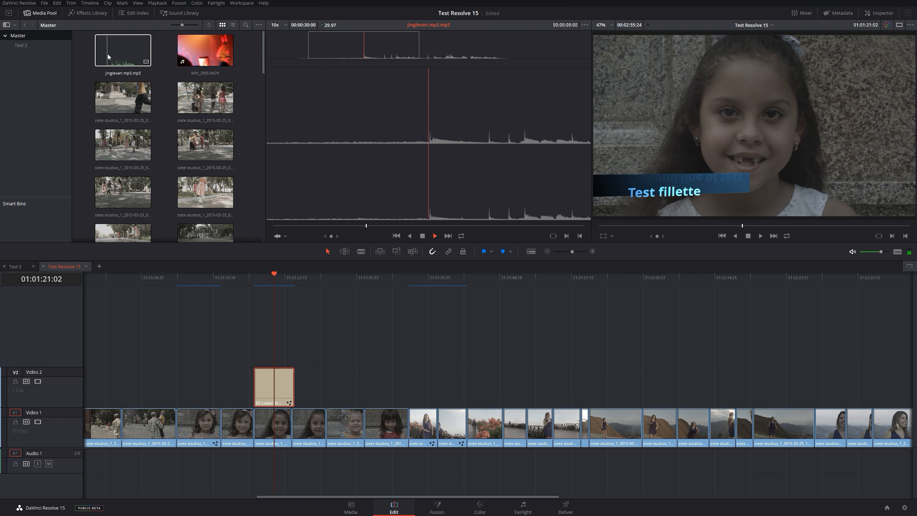
pyautogui.press('space')
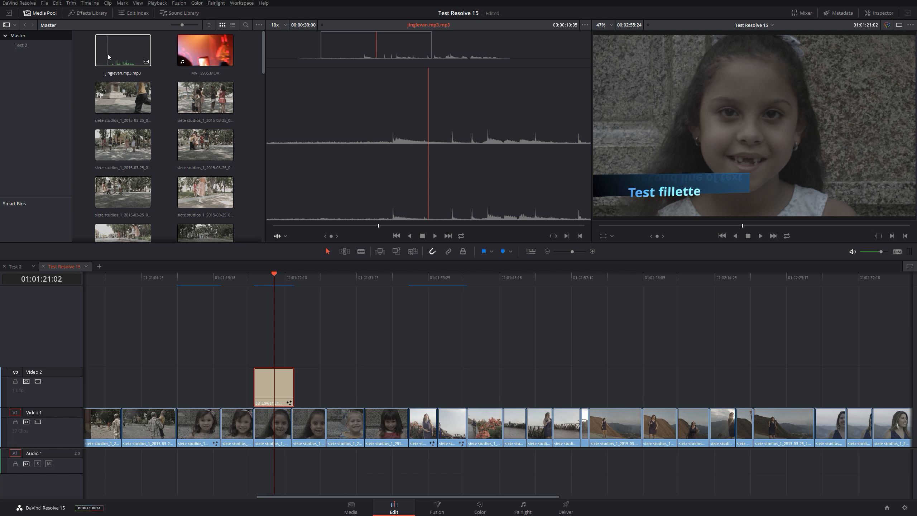
# Add jinglevan.mp3.mp3 to Audio 1 beneath the opening Video 1 clips, place the playhead at 01:01:06:25 and select the audio clip.
pyautogui.moveTo(107, 54); pyautogui.dragTo(105, 472)
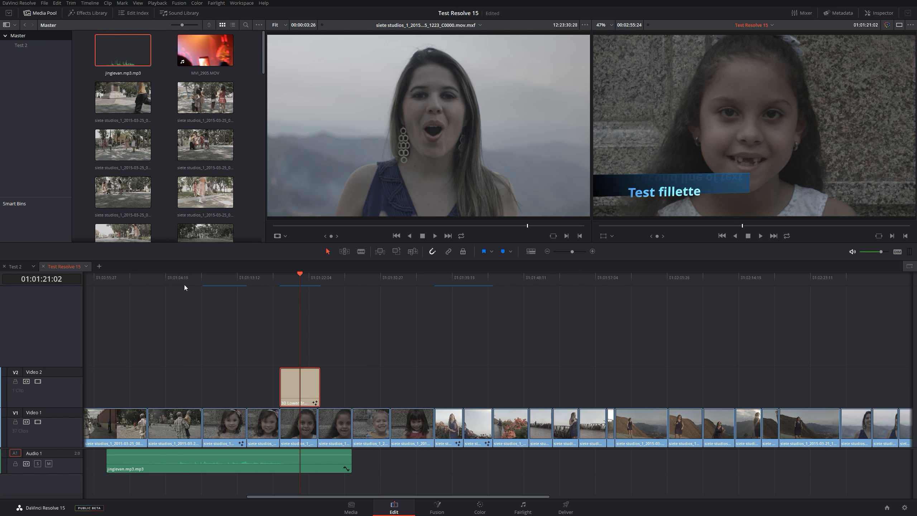
pyautogui.click(184, 279)
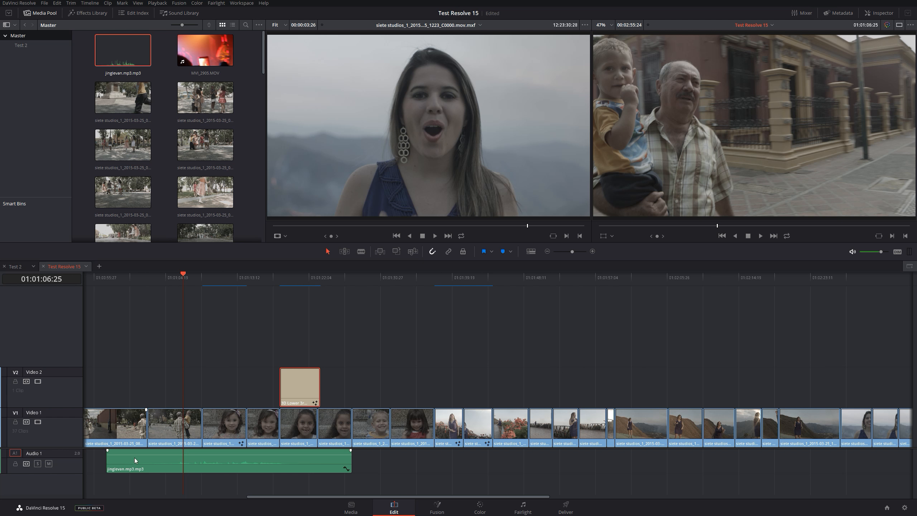
pyautogui.click(158, 463)
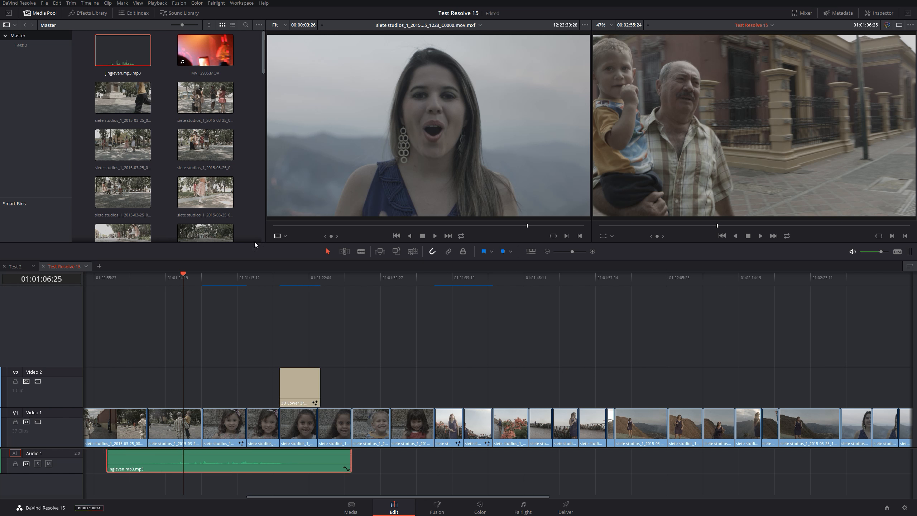
# Look at the Sound Library, and return to the Media Pool with the Audio 1 clip selected.
pyautogui.click(185, 13)
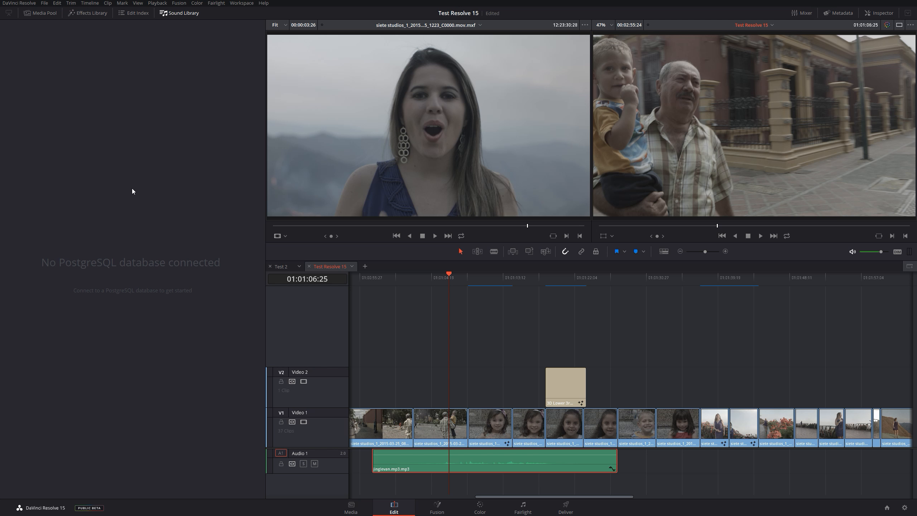
pyautogui.click(40, 13)
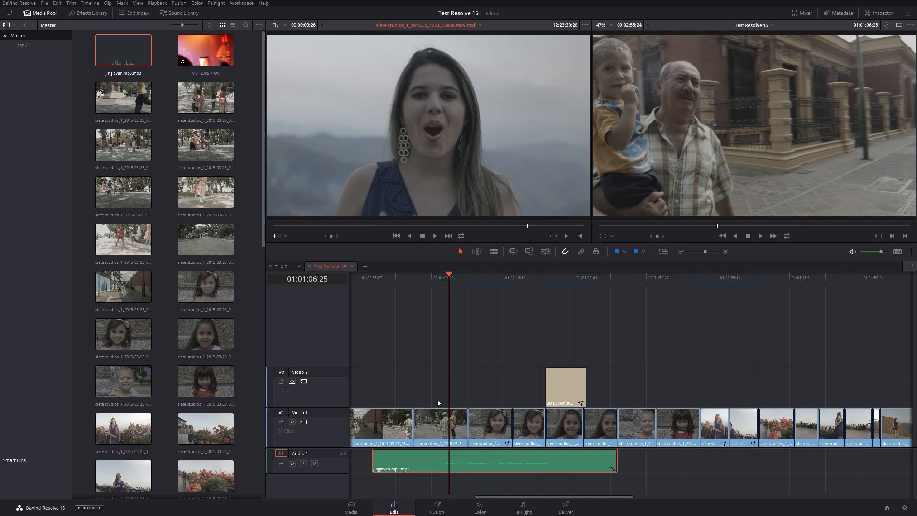
pyautogui.click(438, 468)
# Apply the FairlightFX Reverb effect to the jinglevan audio clip on Audio 1 and close its settings window.
pyautogui.click(88, 13)
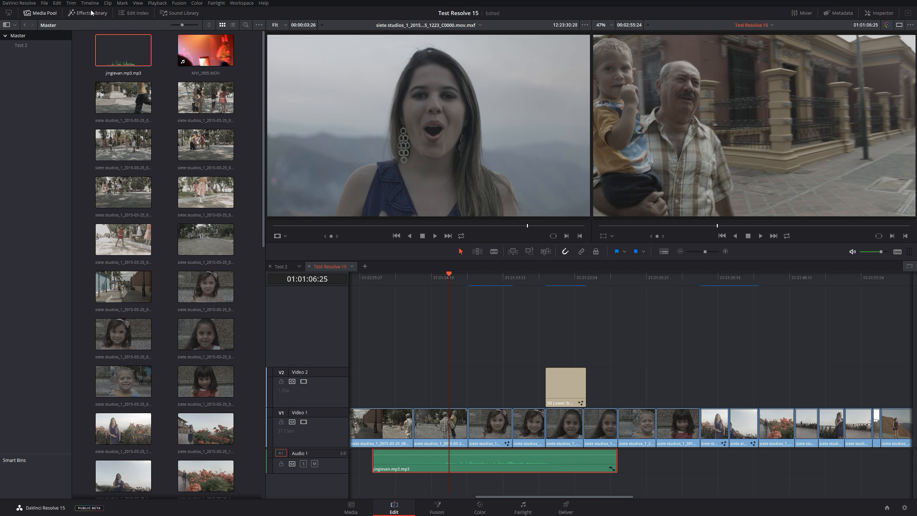
pyautogui.click(39, 14)
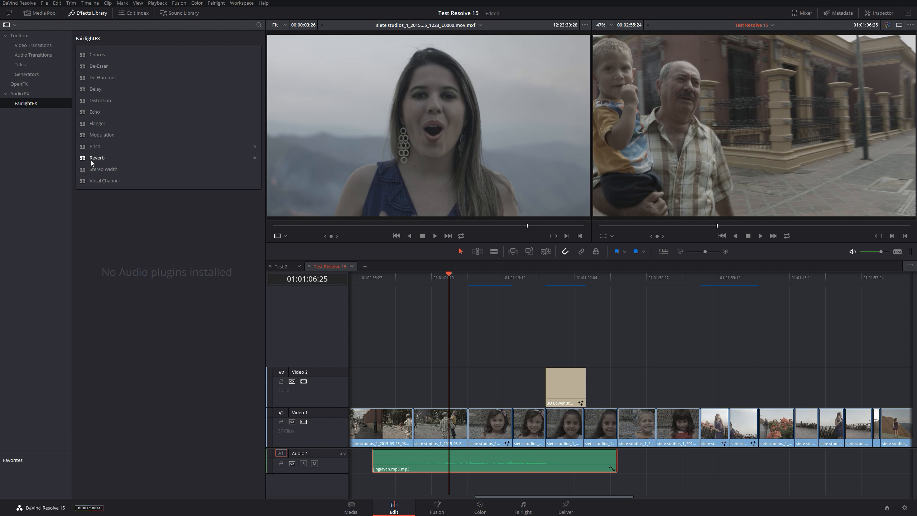
pyautogui.moveTo(85, 161); pyautogui.dragTo(466, 460)
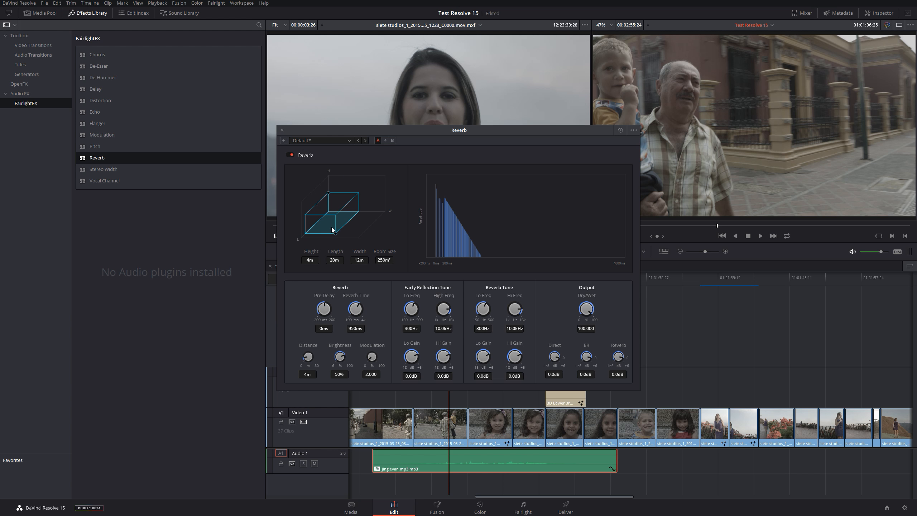
pyautogui.click(281, 130)
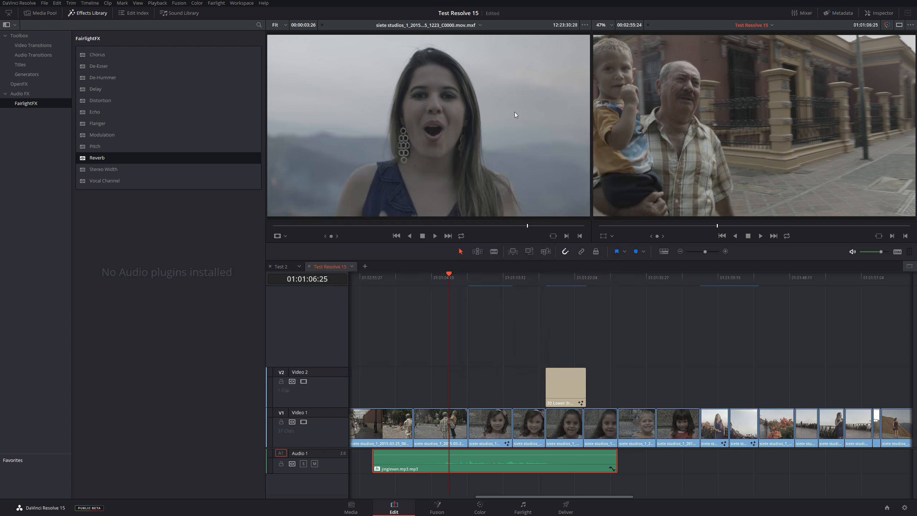
# Examine the audio clip's equalizer and Reverb parameters in the Inspector, and briefly reopen the Reverb's full settings window.
pyautogui.click(911, 25)
pyautogui.click(896, 14)
pyautogui.doubleClick(878, 14)
pyautogui.click(874, 15)
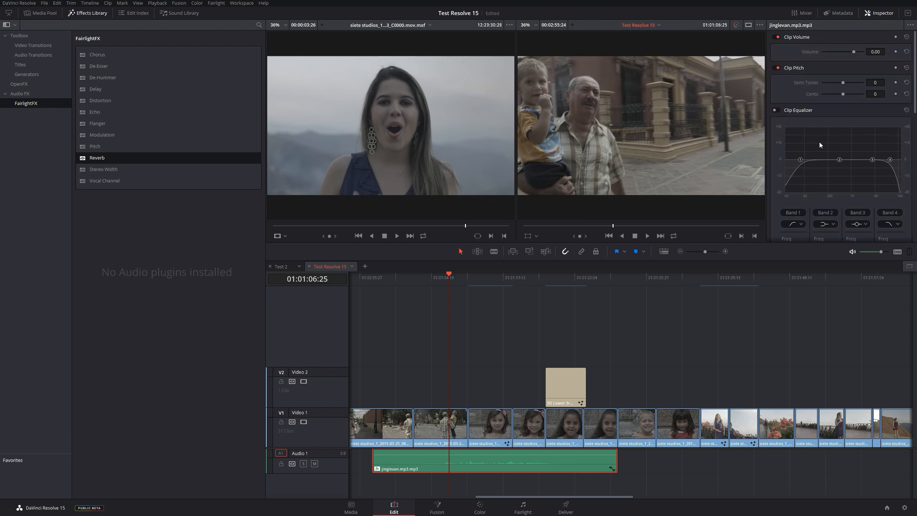
pyautogui.scroll(-15, 787, 142)
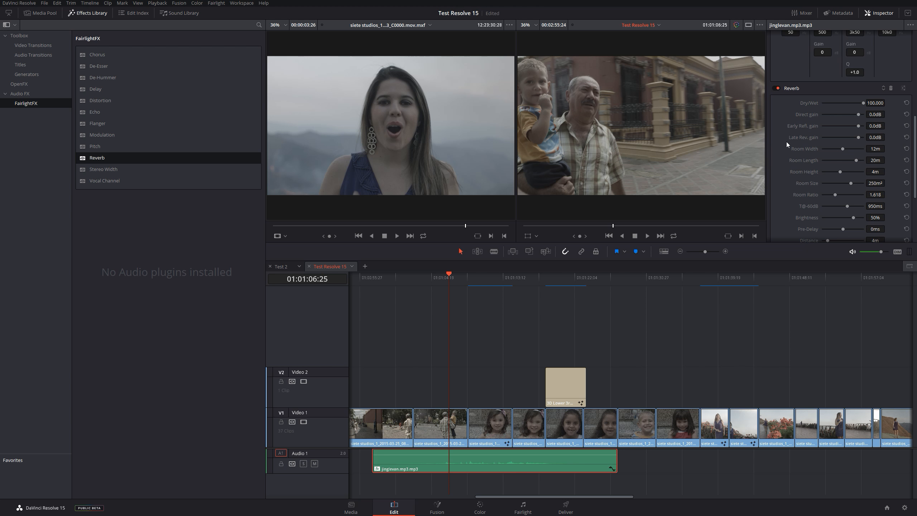
pyautogui.scroll(5, 802, 113)
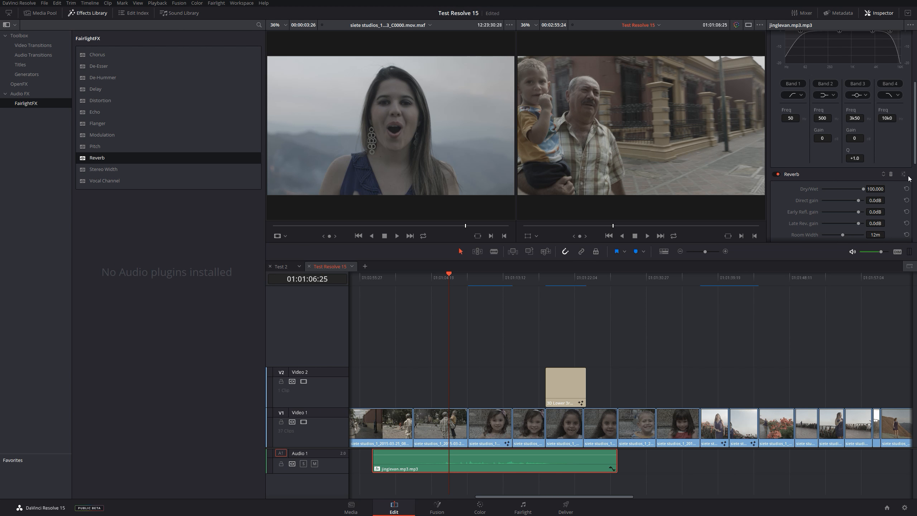
pyautogui.click(904, 174)
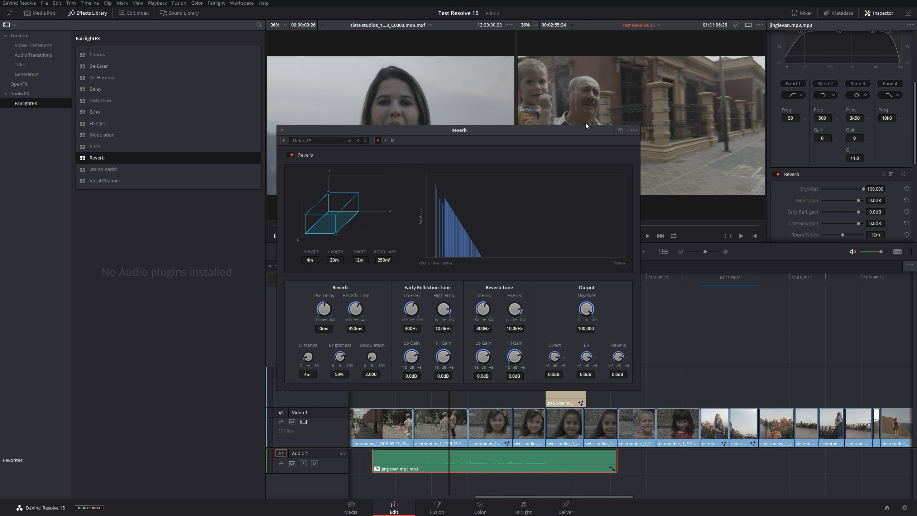
pyautogui.click(283, 130)
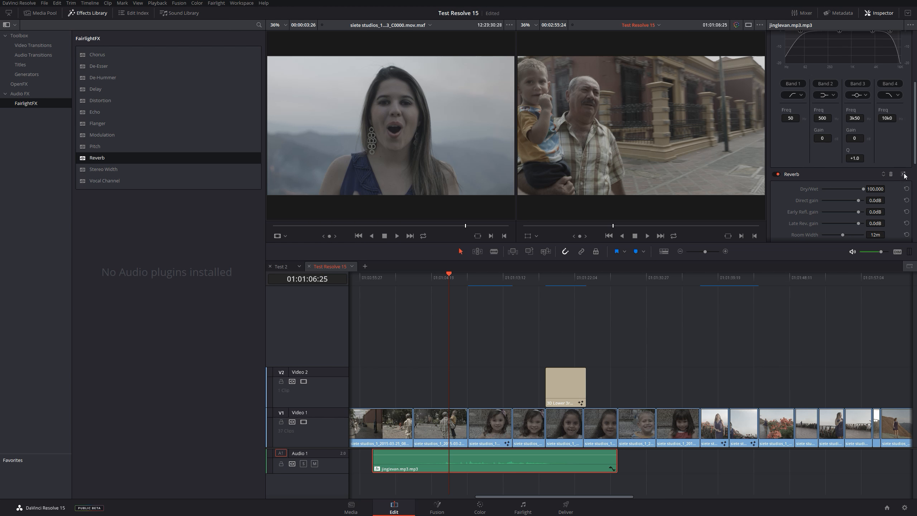
# Remove the Reverb effect from the jinglevan audio clip.
pyautogui.scroll(-5, 797, 181)
pyautogui.scroll(4, 801, 171)
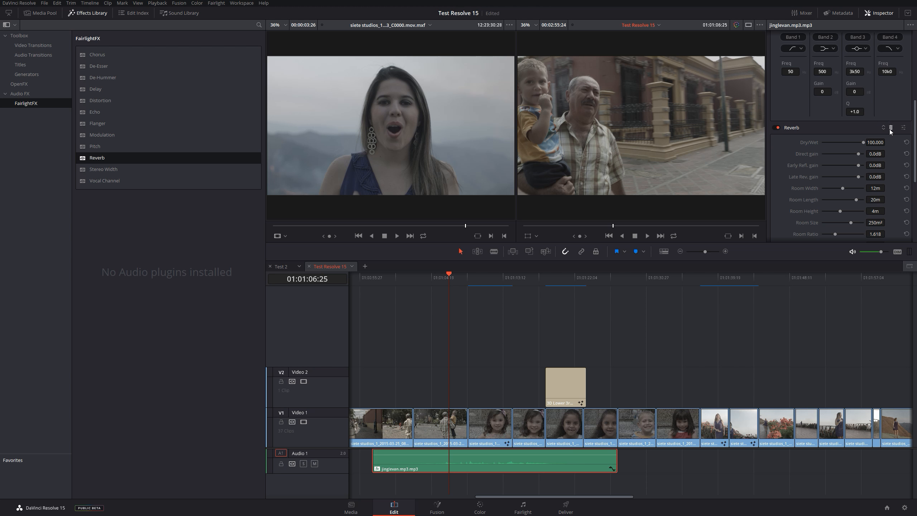
pyautogui.click(891, 128)
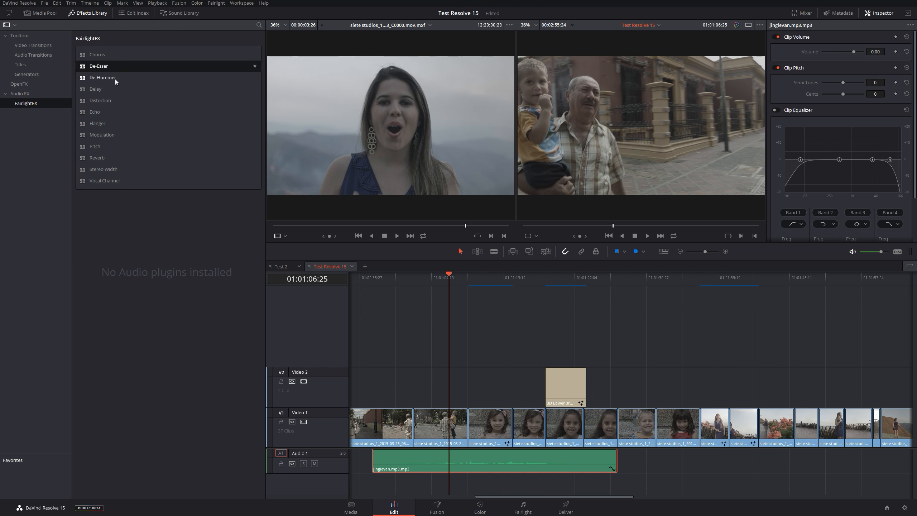
# Look at the Audio FX effects, show the Media Pool stacked with the Effects Library, and hide the Inspector.
pyautogui.click(115, 146)
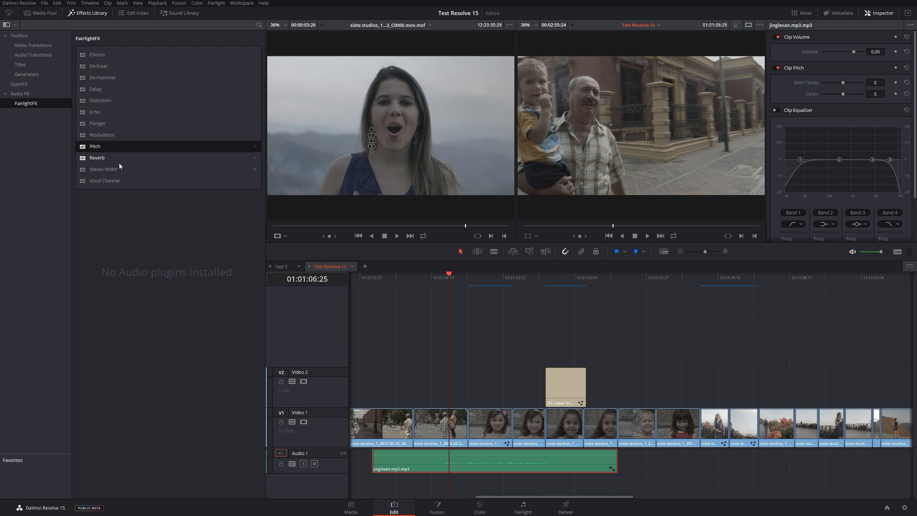
pyautogui.click(39, 98)
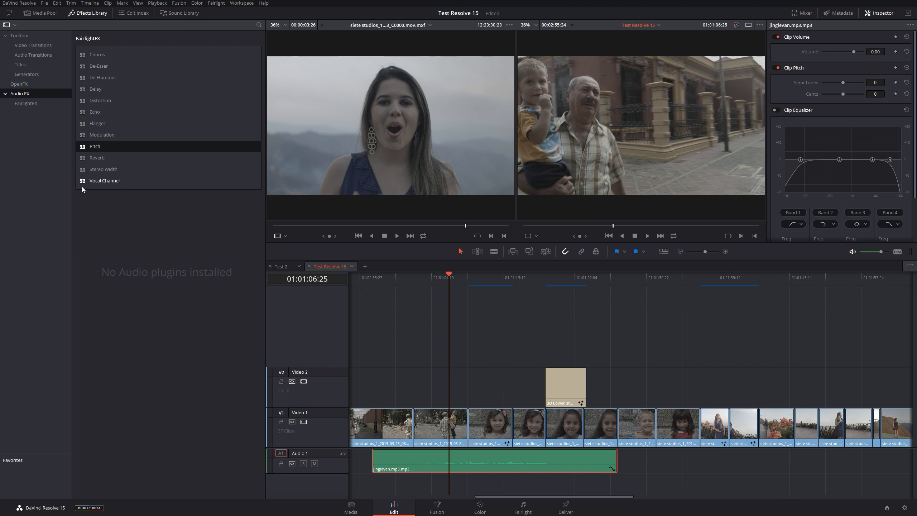
pyautogui.click(40, 14)
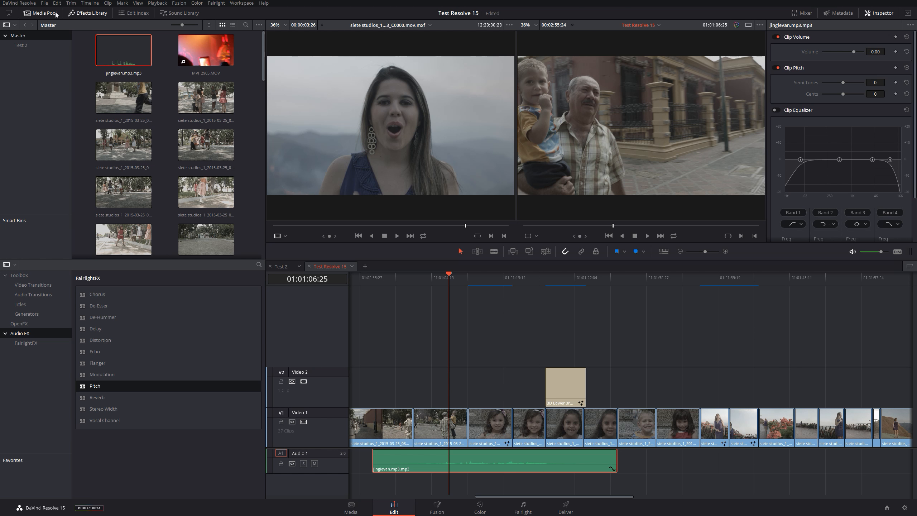
pyautogui.click(878, 13)
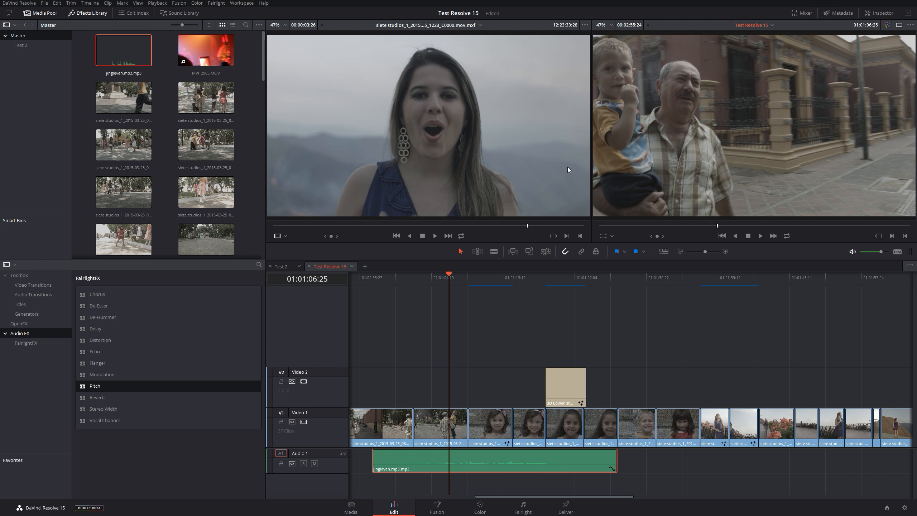
# Switch to the Color page and darken clip 10 with the primary wheels, setting Lift to -0.05 and Gain to 0.50.
pyautogui.click(492, 508)
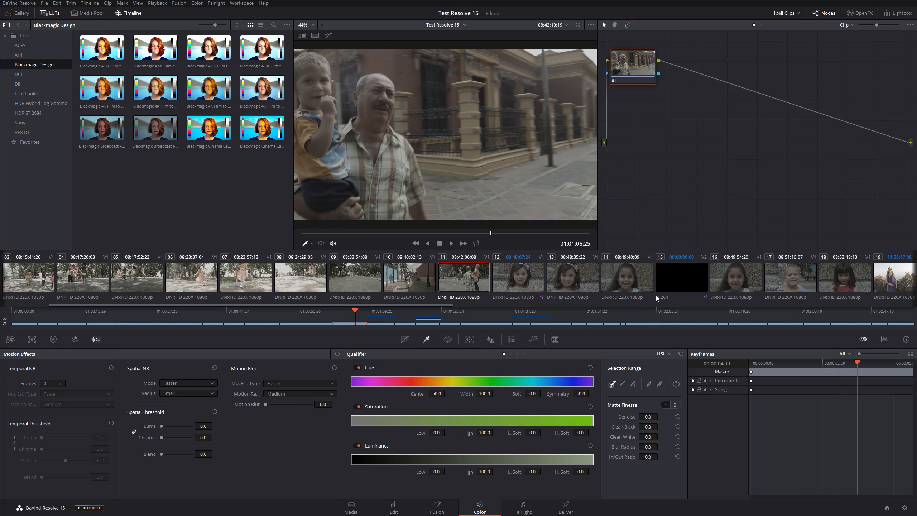
pyautogui.click(406, 282)
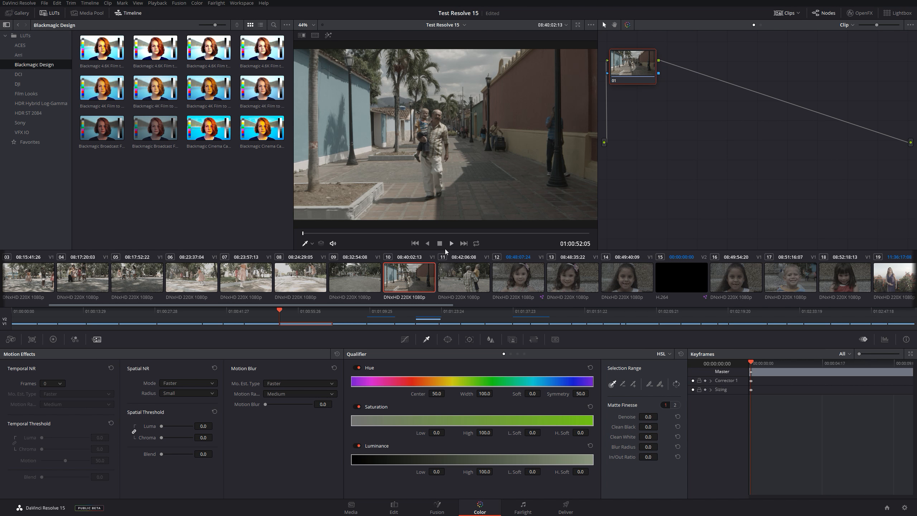
pyautogui.click(53, 340)
pyautogui.moveTo(216, 459); pyautogui.dragTo(144, 459)
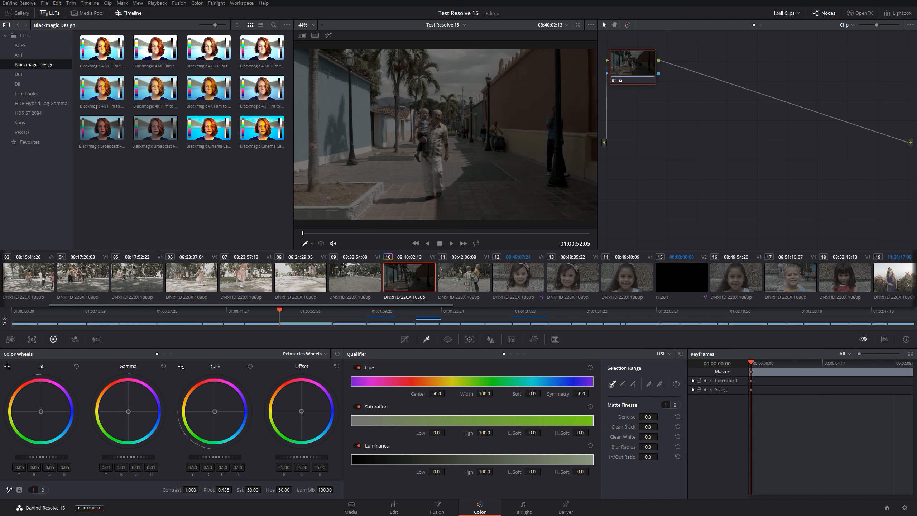
# Return to the Edit page and bypass color grades and Fusion effects in the timeline viewer.
pyautogui.click(393, 512)
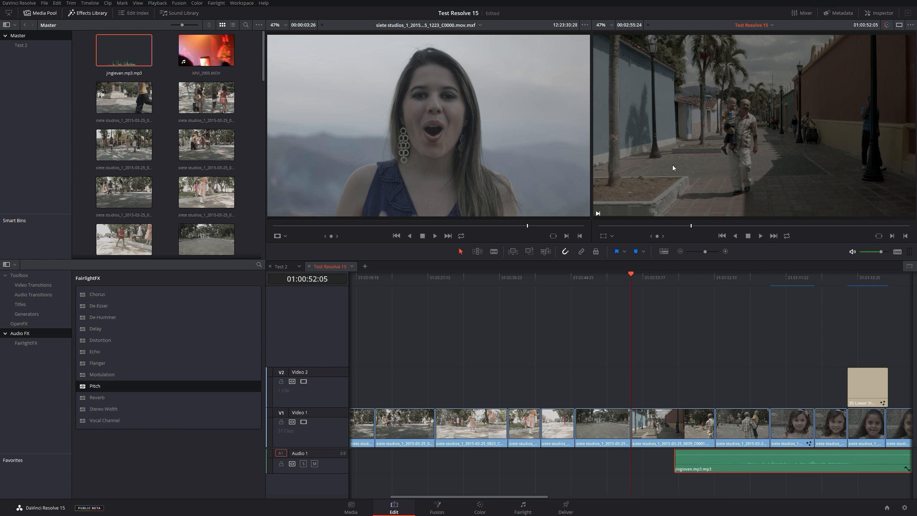
pyautogui.click(887, 26)
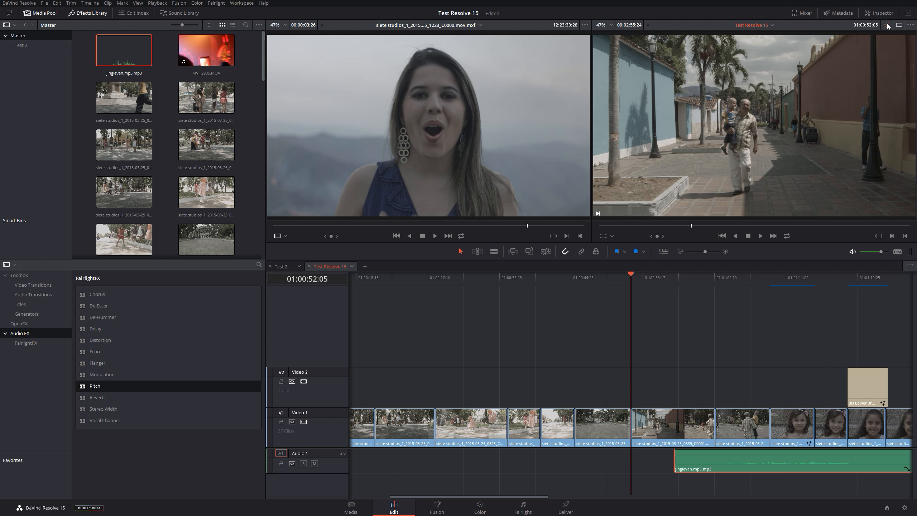
pyautogui.click(887, 24)
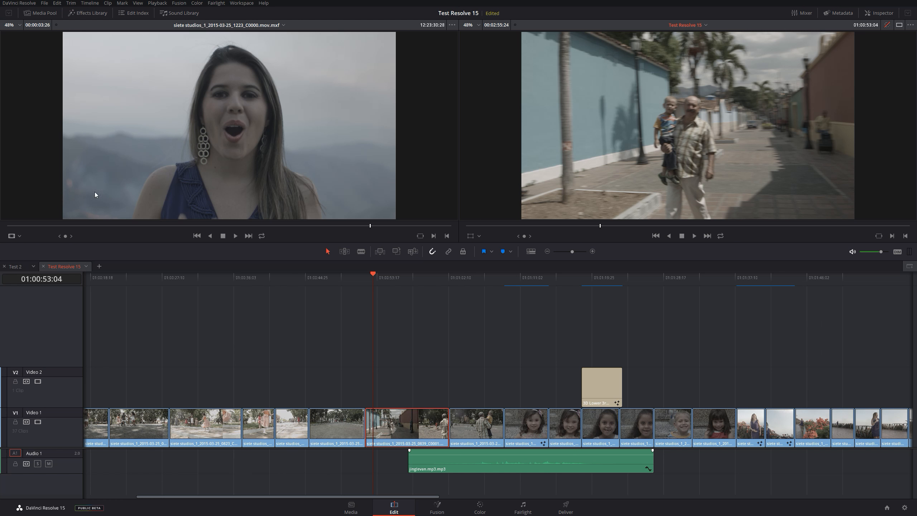
# On the Color page, reposition clip 10's node 01 in the node graph and re-enable the bypassed grades.
pyautogui.click(481, 506)
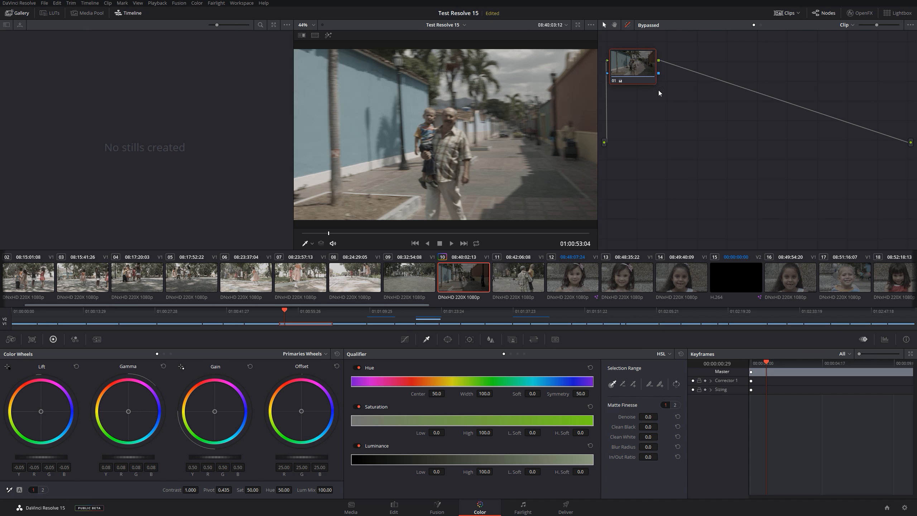
pyautogui.moveTo(635, 69); pyautogui.dragTo(698, 55)
pyautogui.click(628, 25)
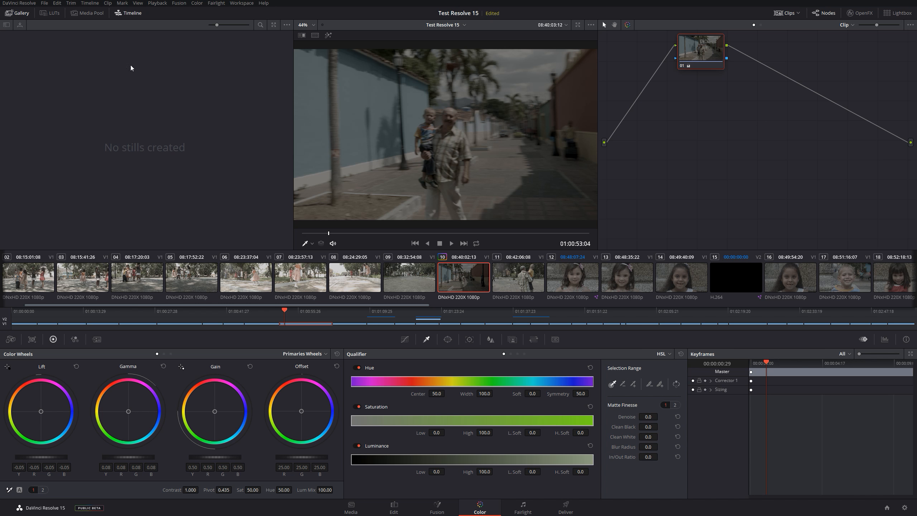
# Show the Gallery's album list and look through the Timelines album, visiting the Edit page briefly before returning to the Color page.
pyautogui.click(6, 26)
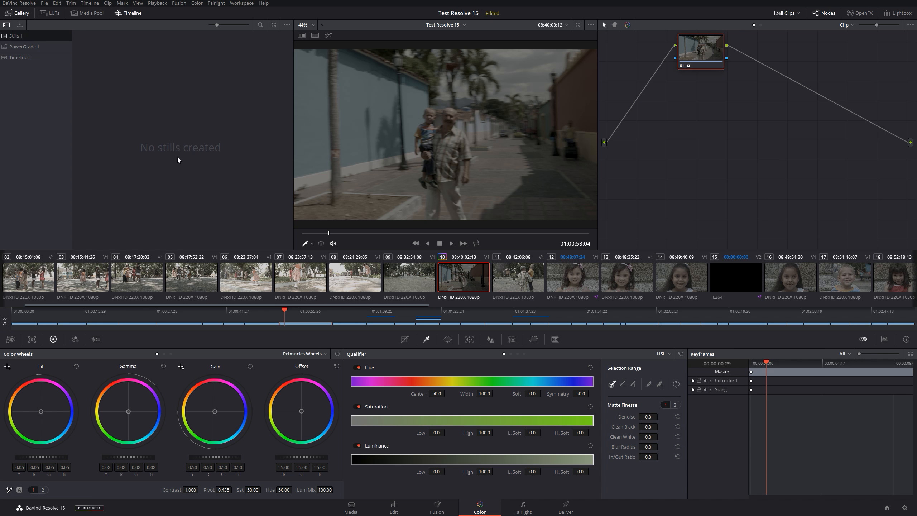
pyautogui.click(26, 58)
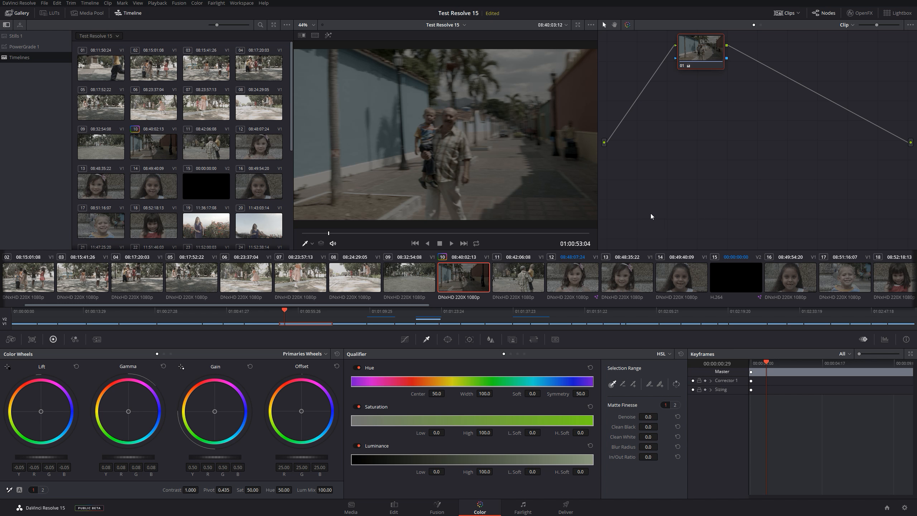
pyautogui.click(394, 508)
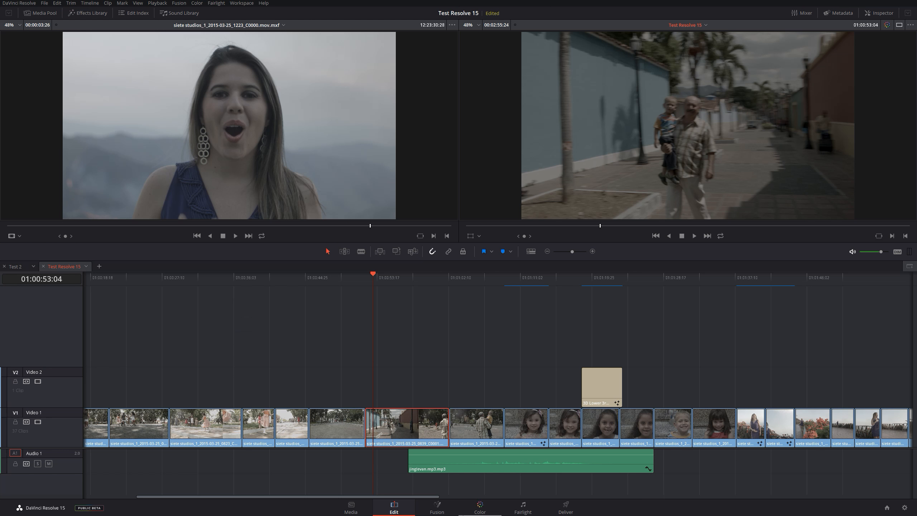
pyautogui.click(470, 506)
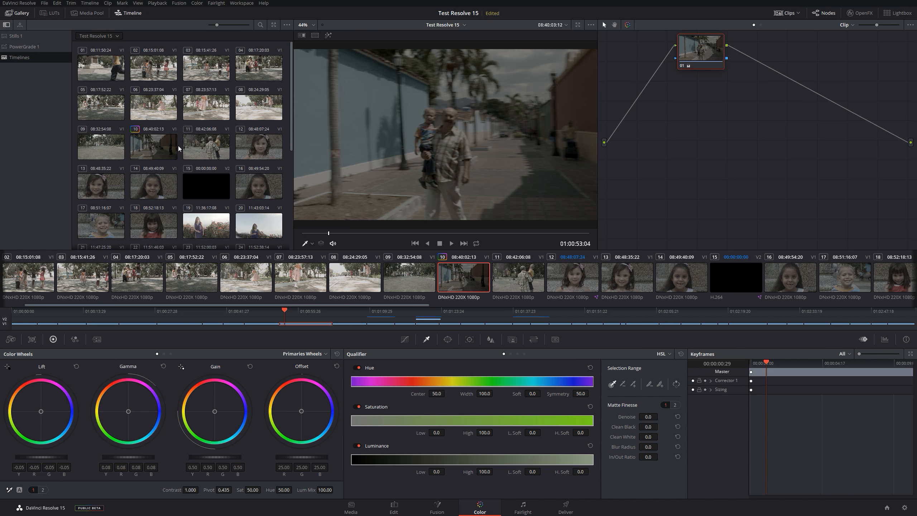
# Look through the Media Pool on the Color page and compare it with the Edit page layout.
pyautogui.click(92, 15)
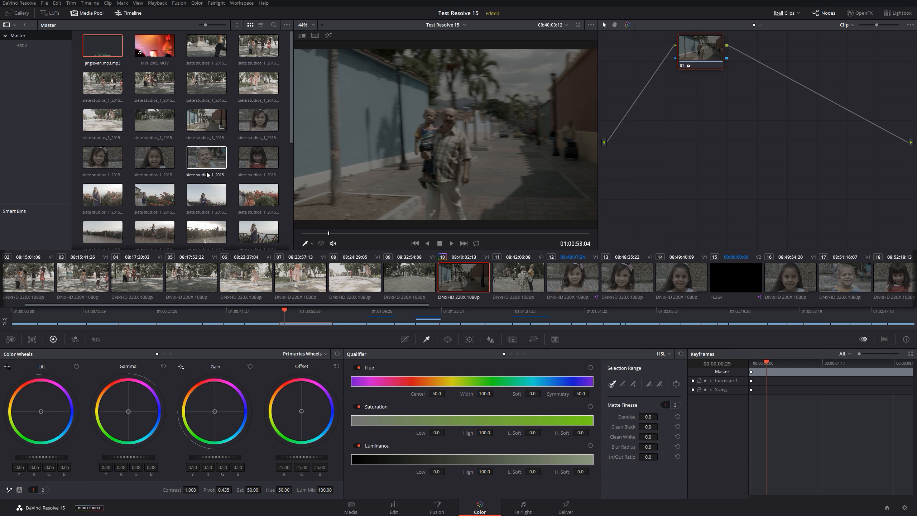
pyautogui.scroll(-3, 205, 164)
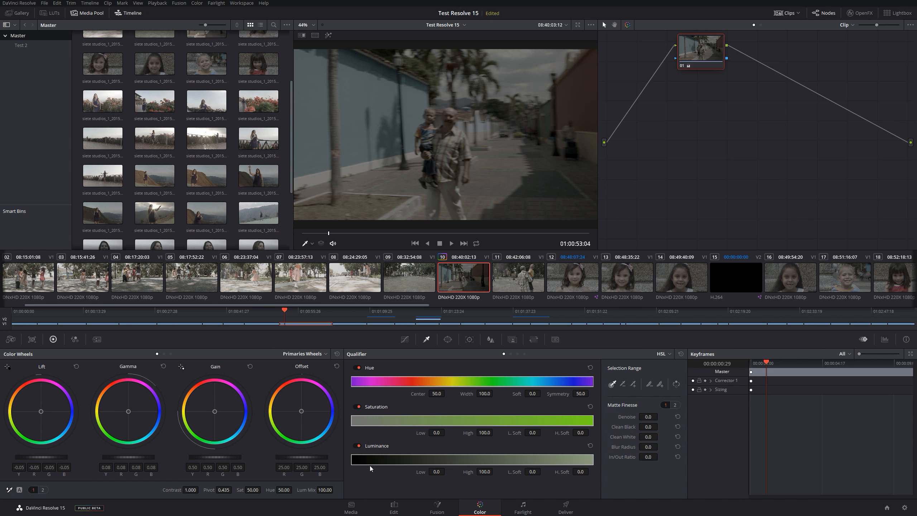
pyautogui.click(394, 507)
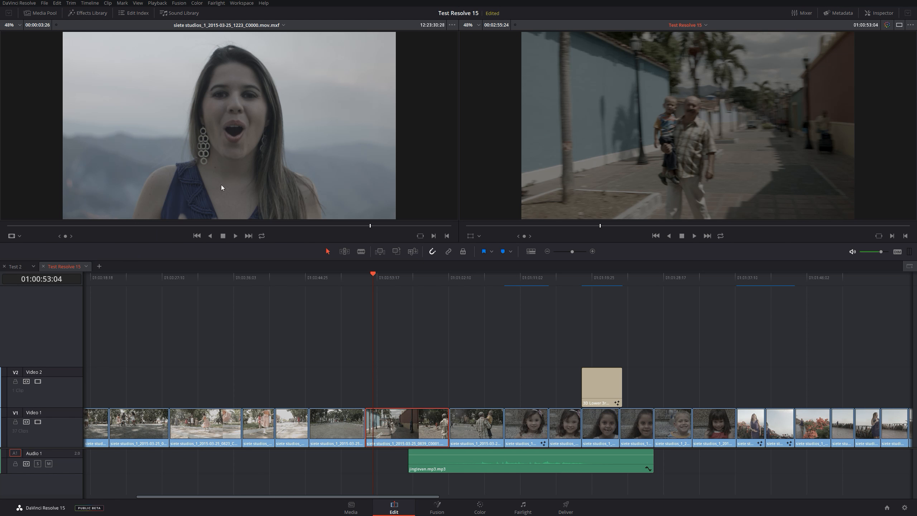
pyautogui.click(480, 507)
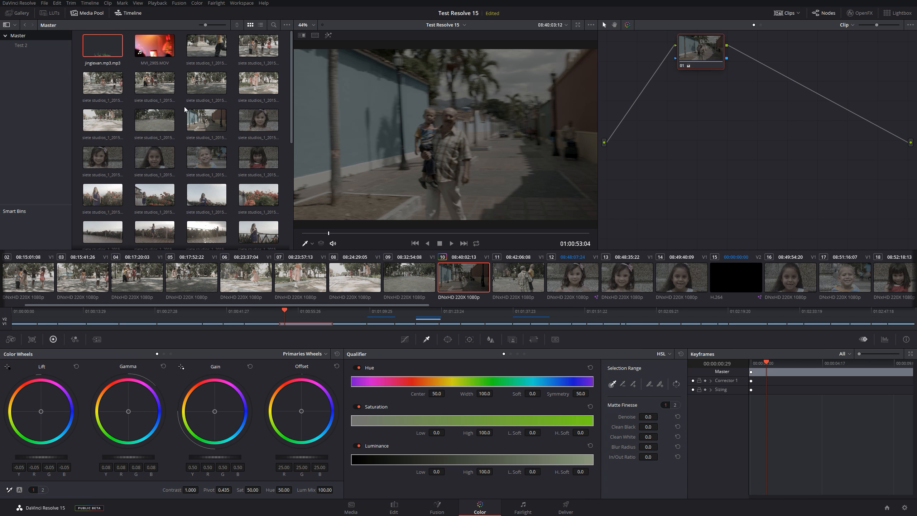
# Select clip 14, hide the mini timeline, and show the LUT browser.
pyautogui.click(693, 273)
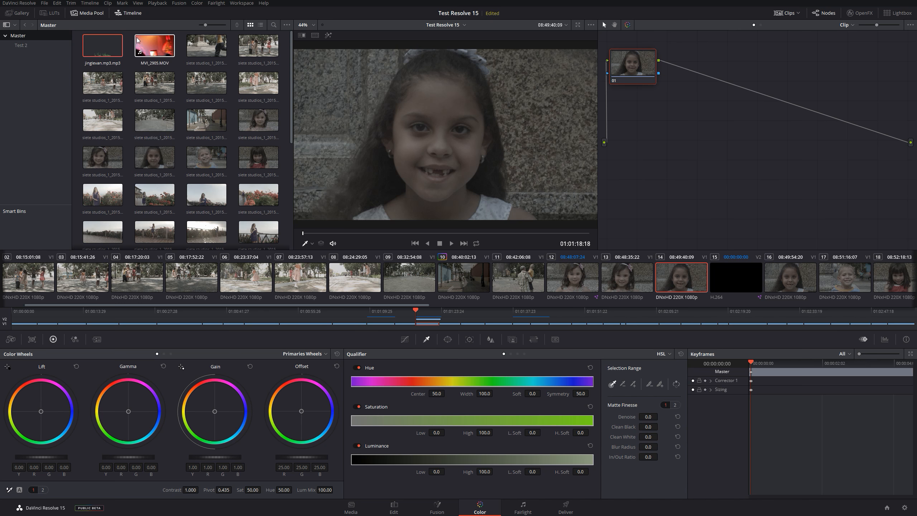
pyautogui.click(118, 13)
pyautogui.click(54, 12)
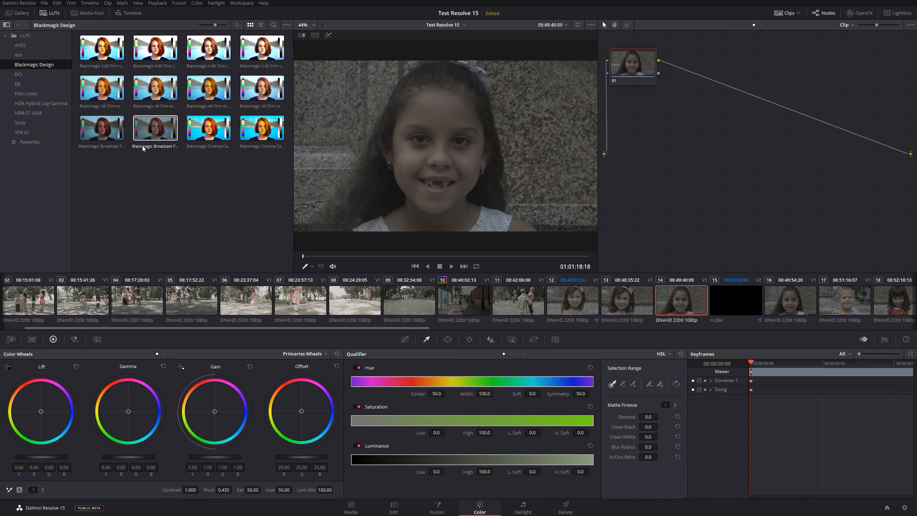
# Browse the root, Blackmagic Design and Film Looks LUT folders, preview a Blackmagic 4K Film LUT on clip 14, and play the clip.
pyautogui.click(35, 36)
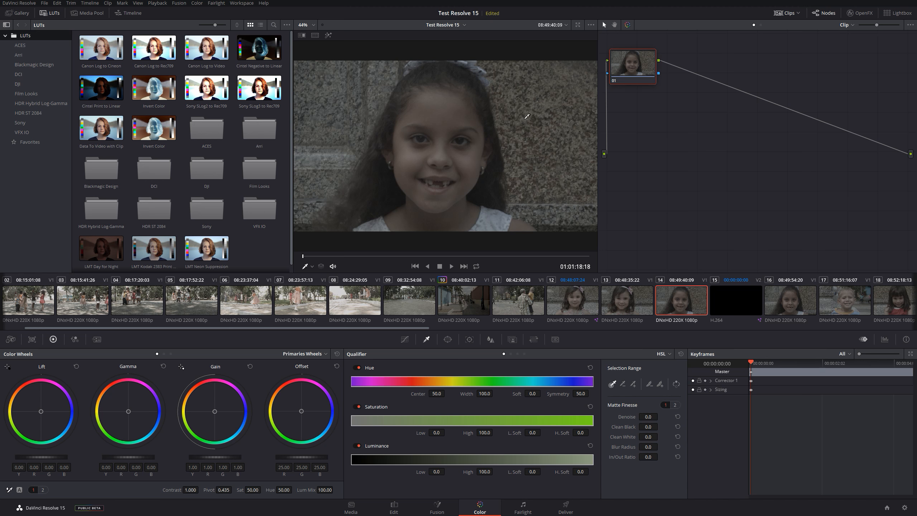
pyautogui.click(34, 64)
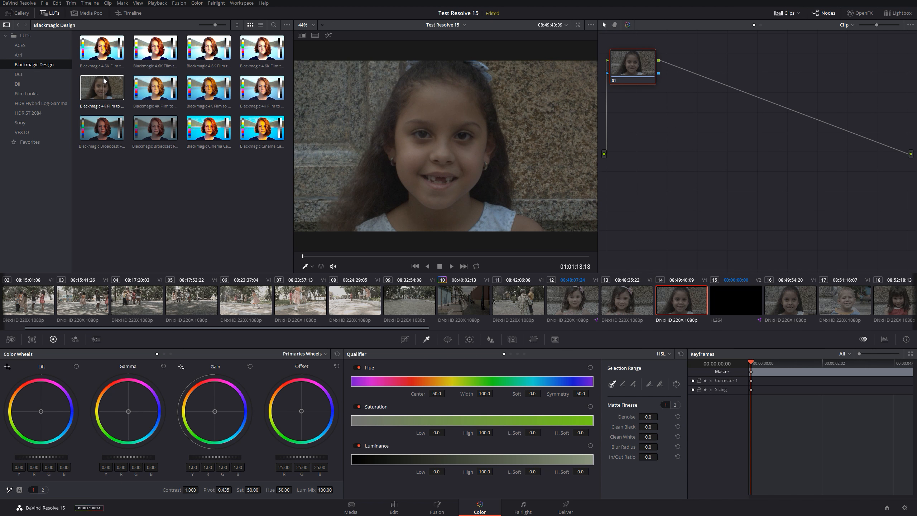
pyautogui.click(25, 93)
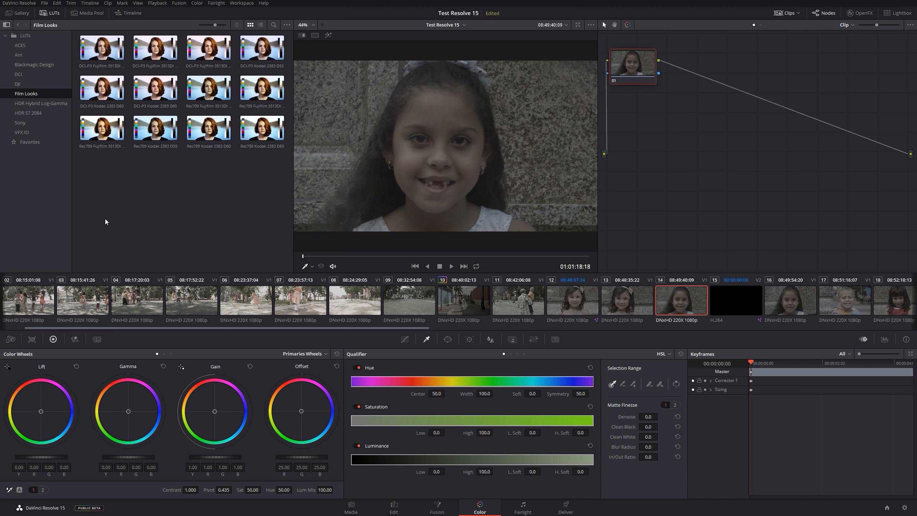
pyautogui.press('space')
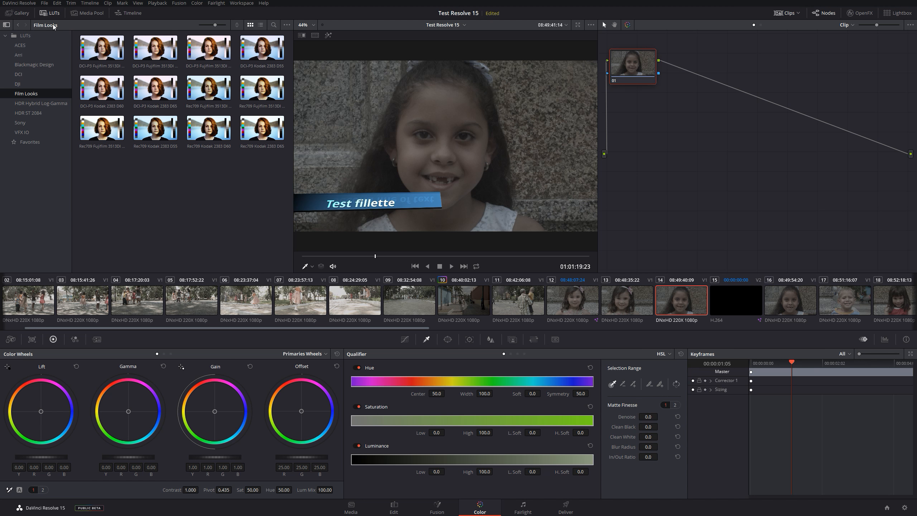
# Look through the Gallery's Timelines album and compare it with the Film Looks LUTs, ending in the Gallery.
pyautogui.click(17, 13)
pyautogui.scroll(-5, 182, 91)
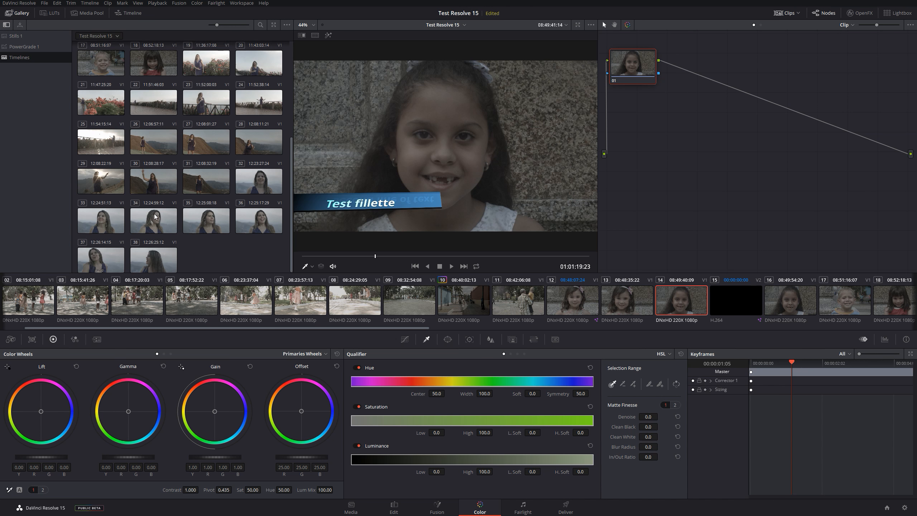
pyautogui.scroll(5, 154, 212)
pyautogui.click(53, 13)
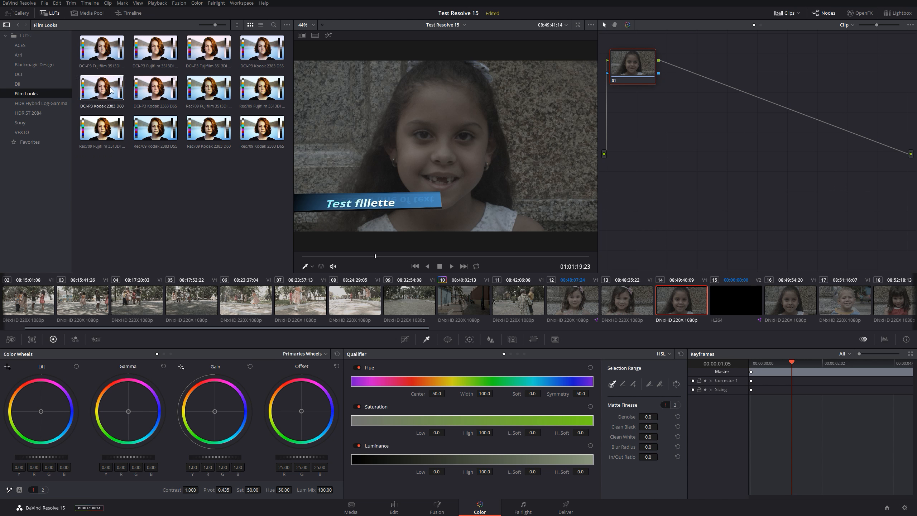
pyautogui.click(17, 14)
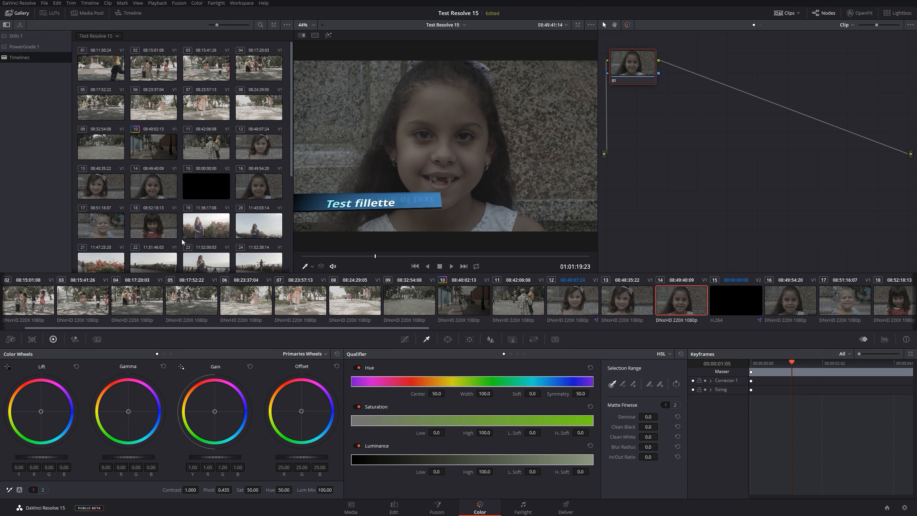
# Widen the node editor with the Gallery hidden, and reposition clip 14's node 01 in the node graph.
pyautogui.moveTo(614, 83); pyautogui.dragTo(657, 83)
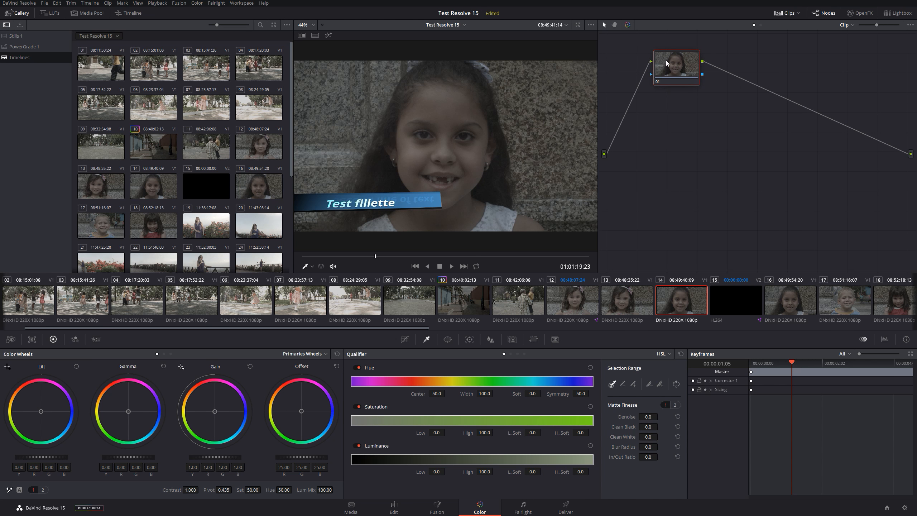
pyautogui.moveTo(673, 62); pyautogui.dragTo(659, 86)
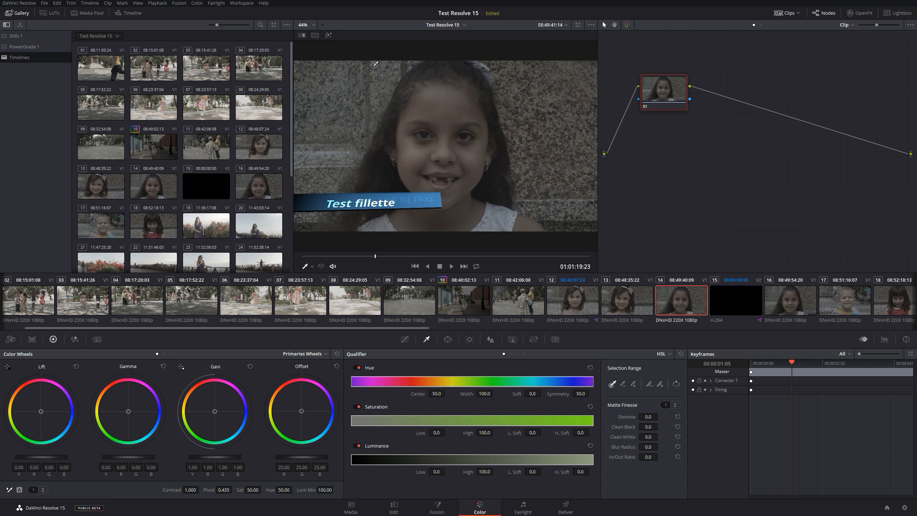
pyautogui.click(16, 13)
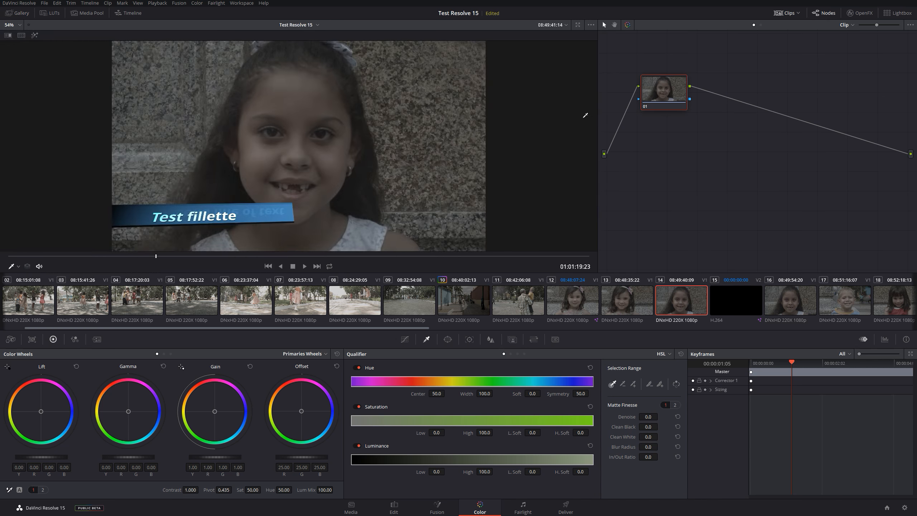
pyautogui.moveTo(597, 105); pyautogui.dragTo(455, 106)
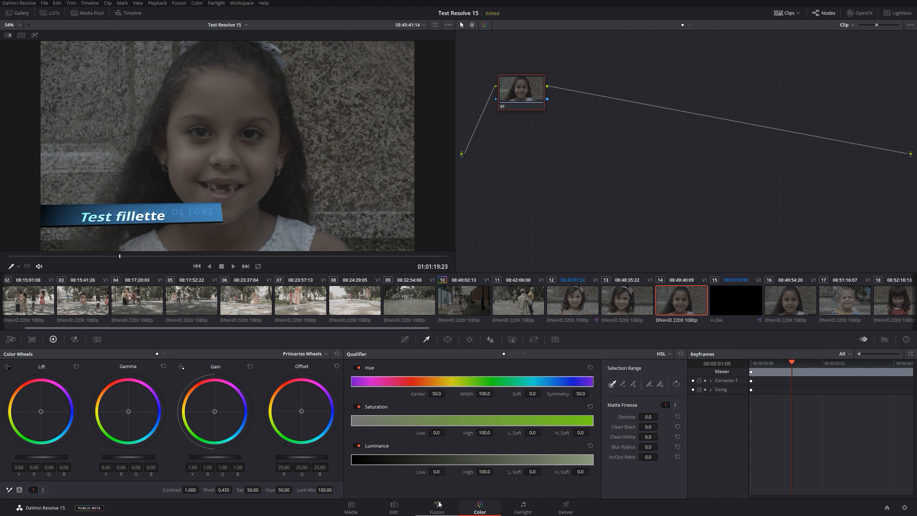
pyautogui.moveTo(520, 90)
pyautogui.mouseDown()
pyautogui.moveTo(516, 79)
pyautogui.moveTo(535, 83)
pyautogui.mouseUp()
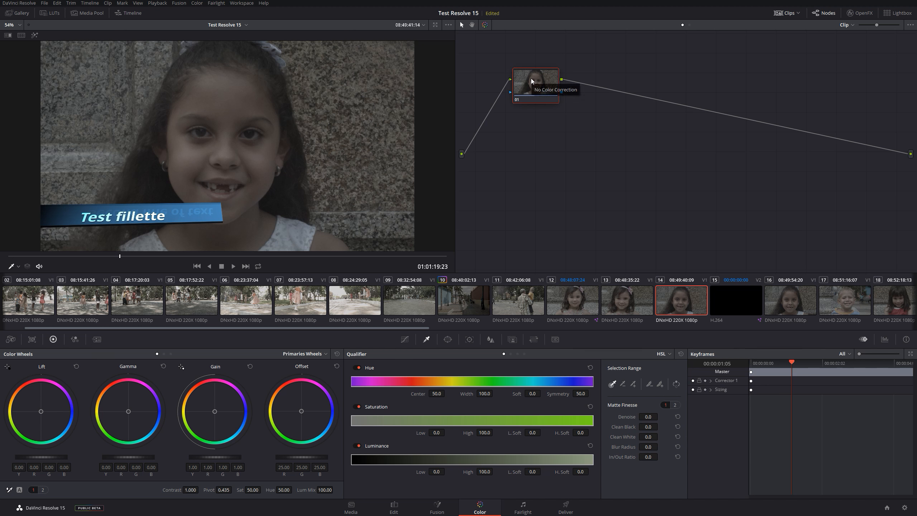
pyautogui.moveTo(532, 79); pyautogui.dragTo(547, 77)
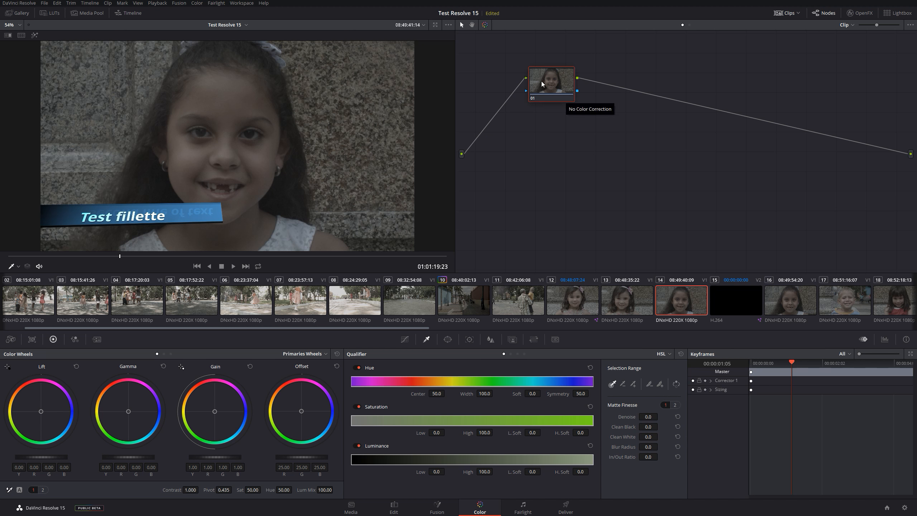
# Add serial node 02 to clip 14, grade it with gain about 1.27 and saturation 85, and compare with the grades bypassed.
pyautogui.hotkey('alt', 's')
pyautogui.moveTo(629, 95); pyautogui.dragTo(631, 95)
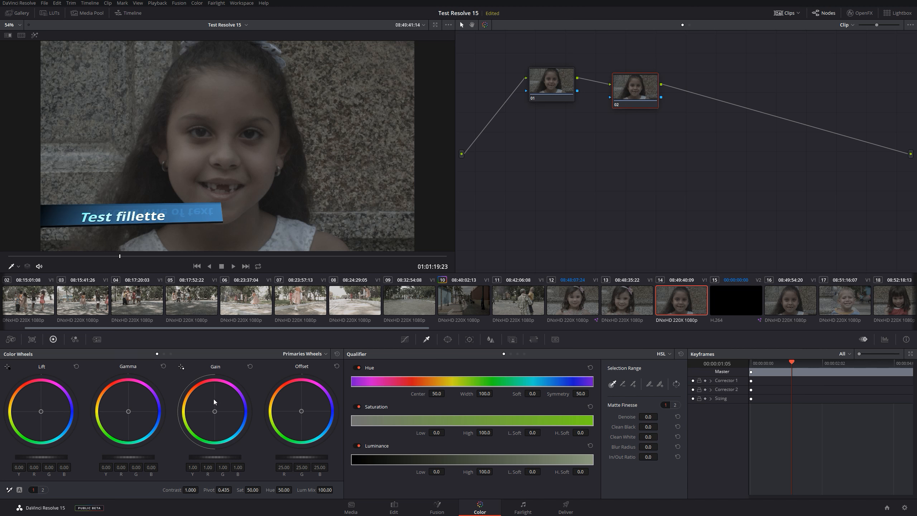
pyautogui.hotkey('alt', 'd')
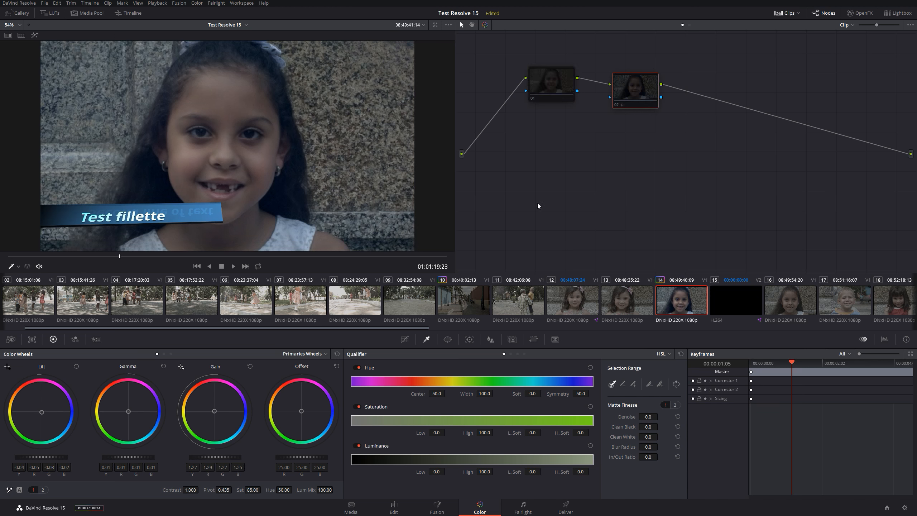
pyautogui.hotkey('alt', 'd')
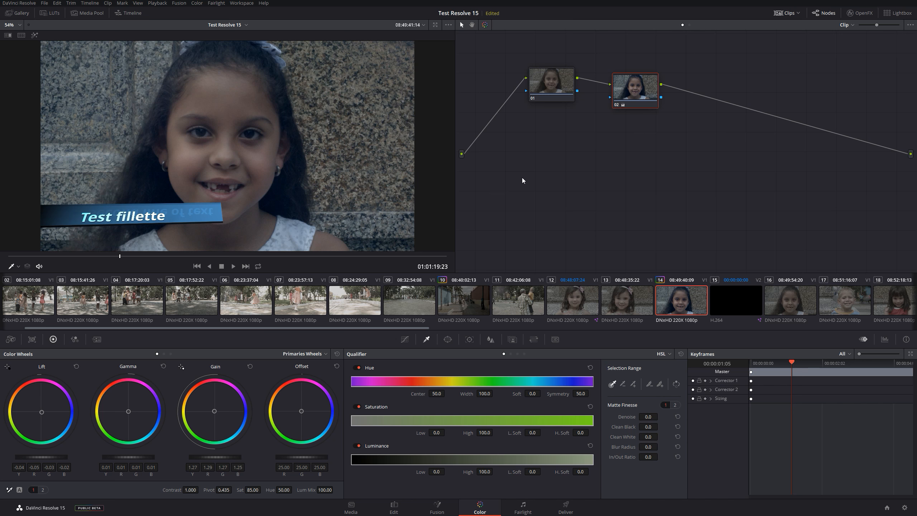
pyautogui.moveTo(638, 84); pyautogui.dragTo(636, 78)
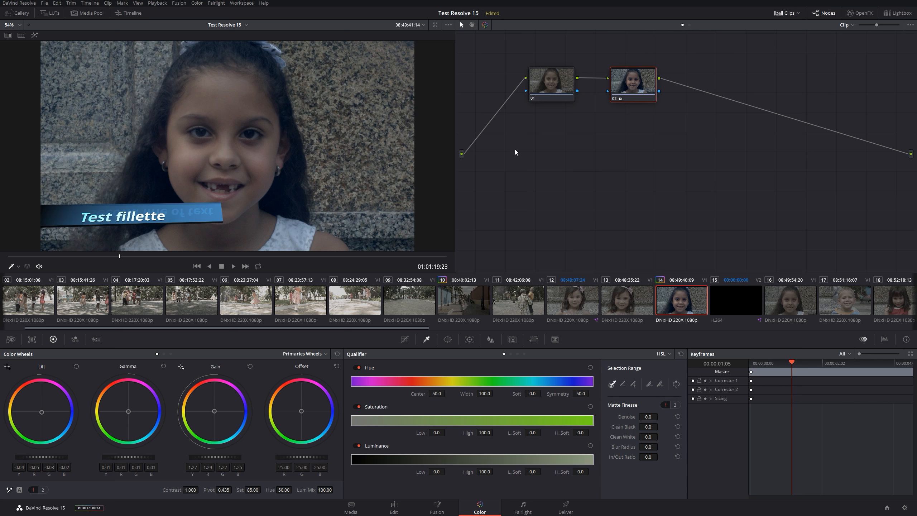
# Lock node 02 of clip 14 and unlock it again.
pyautogui.rightClick(635, 80)
pyautogui.click(662, 100)
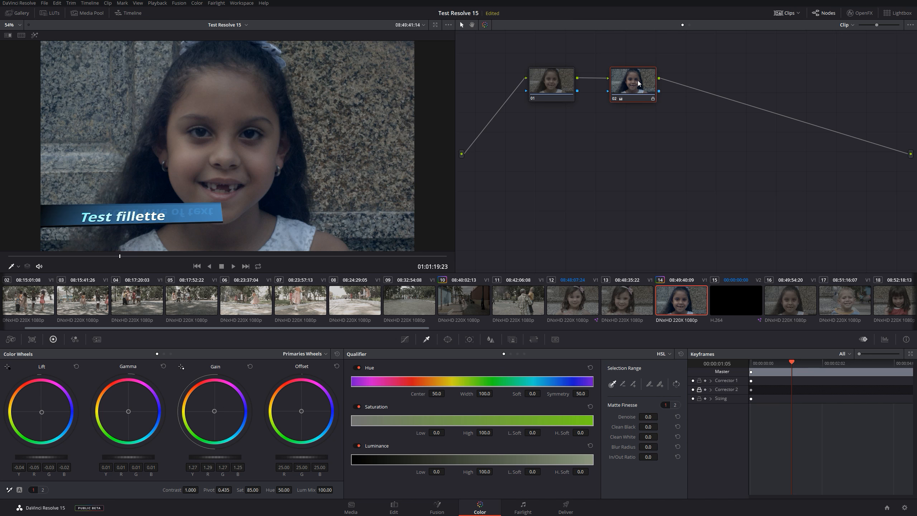
pyautogui.rightClick(628, 88)
pyautogui.click(643, 99)
# Save node 02 of clip 14 as a shared node, rename it "Référence étalo 1", and reposition it in the node graph.
pyautogui.rightClick(625, 81)
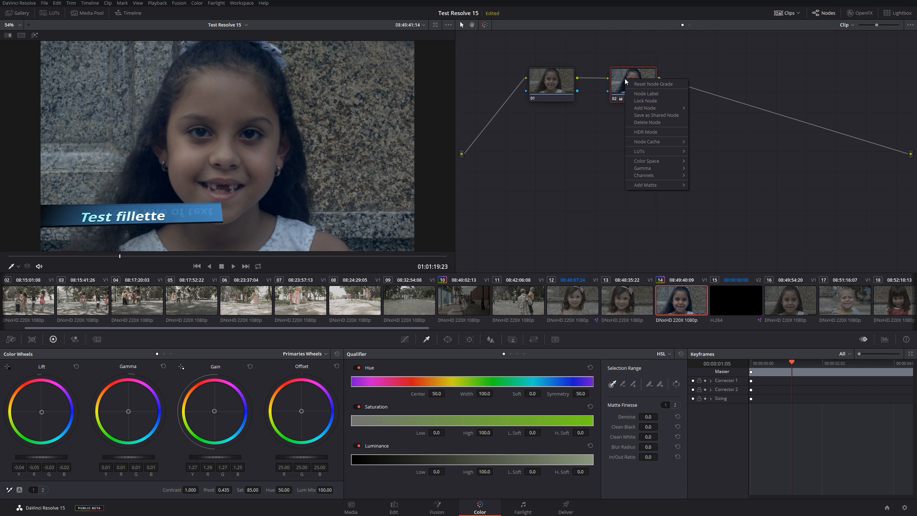
pyautogui.click(657, 115)
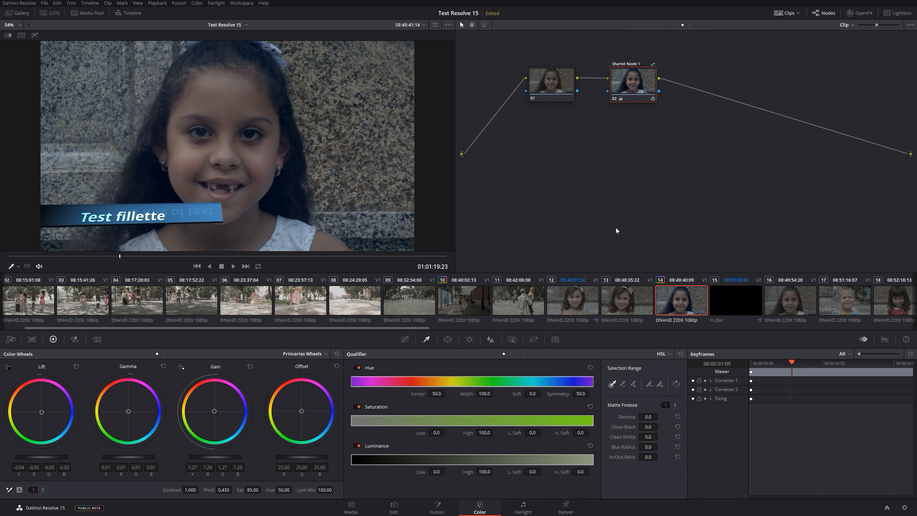
pyautogui.doubleClick(636, 64)
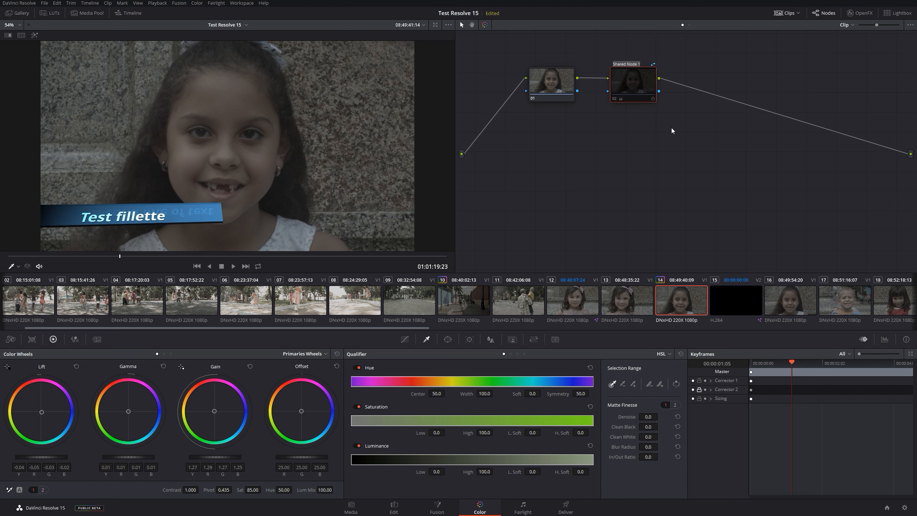
pyautogui.write('Référence étlo')
pyautogui.press('BackSpace')
pyautogui.press('BackSpace')
pyautogui.write('alo 1')
pyautogui.press('Return')
pyautogui.moveTo(654, 67); pyautogui.dragTo(661, 65)
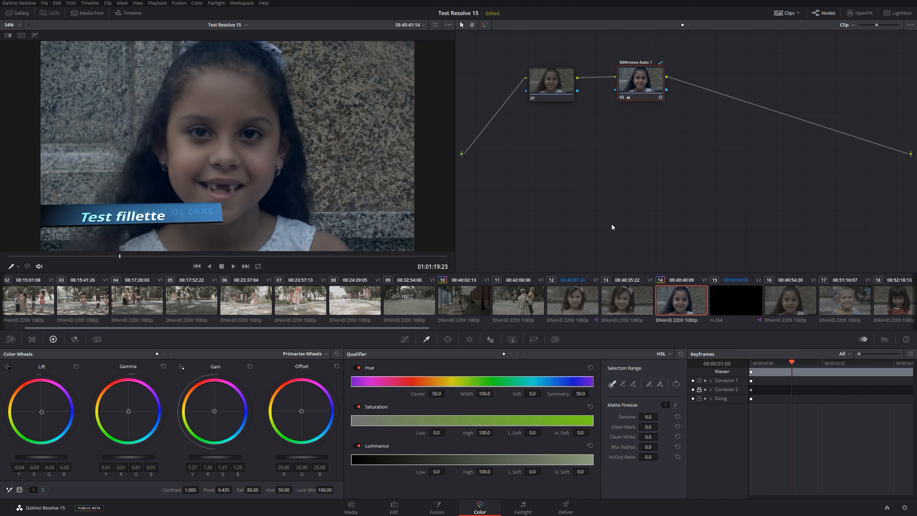
# Add the shared node "Référence étalo 1" after node 01 on clip 13, and compare the image with it disabled and enabled.
pyautogui.click(614, 304)
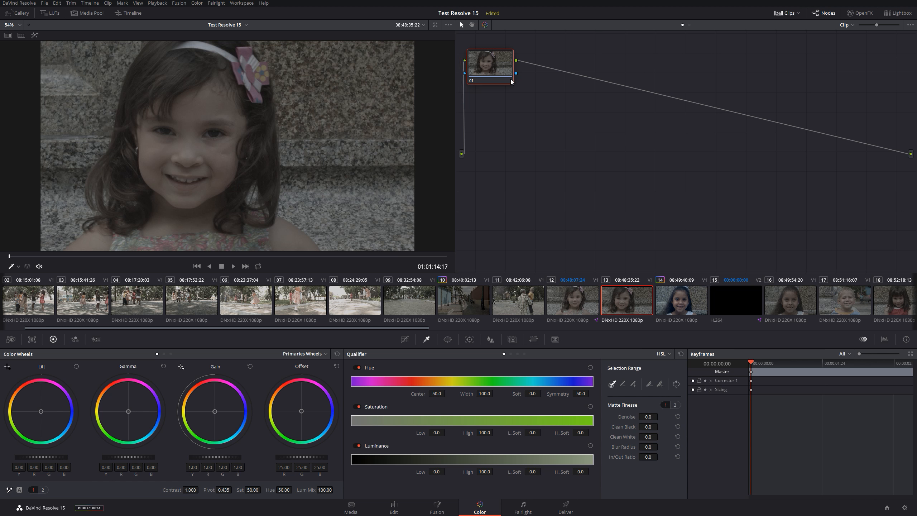
pyautogui.moveTo(494, 62); pyautogui.dragTo(521, 64)
pyautogui.rightClick(526, 112)
pyautogui.moveTo(563, 125)
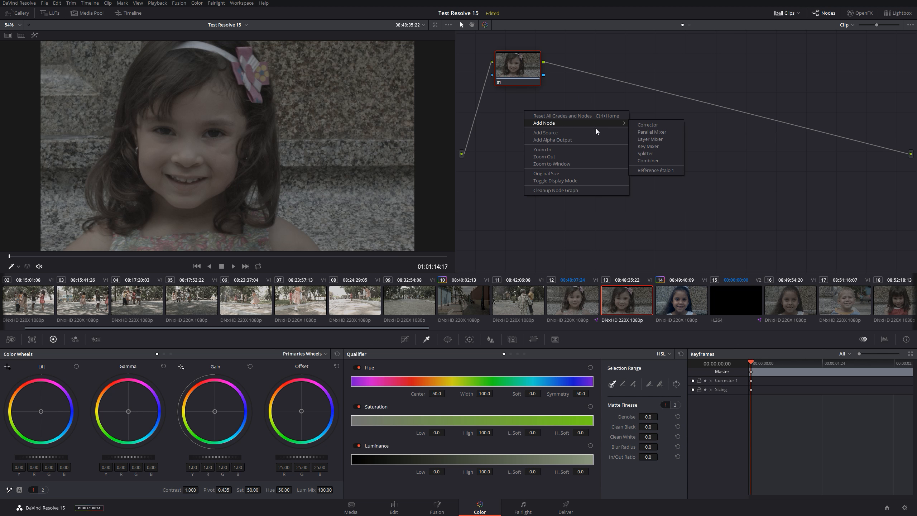
pyautogui.click(659, 171)
pyautogui.moveTo(585, 69); pyautogui.dragTo(604, 72)
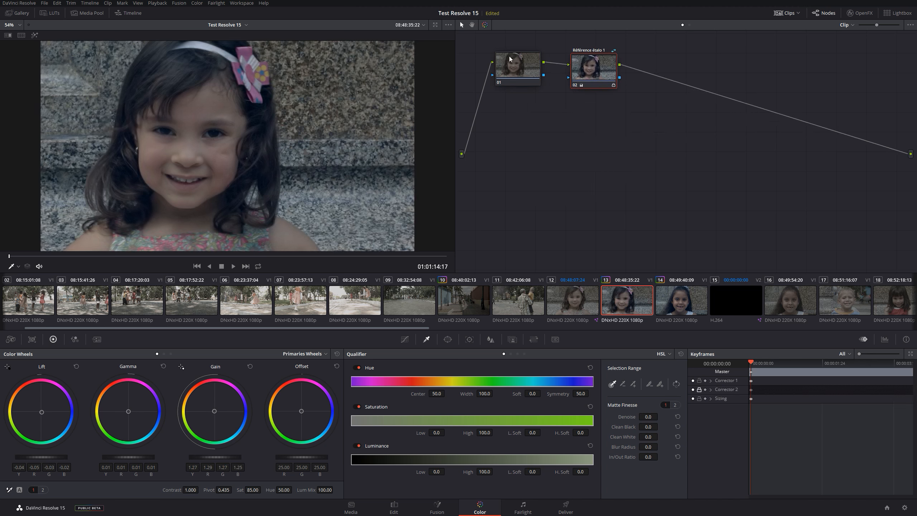
pyautogui.hotkey('ctrl', 'd')
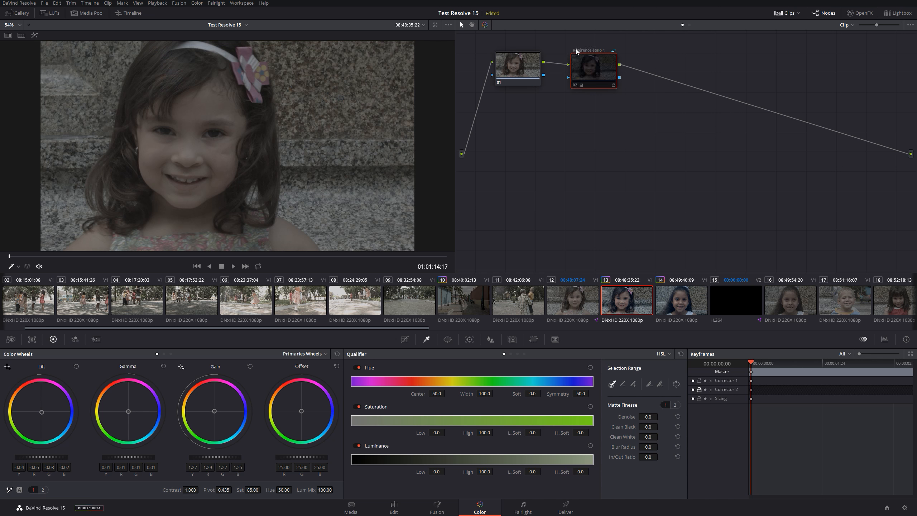
pyautogui.hotkey('ctrl', 'd')
pyautogui.moveTo(584, 51); pyautogui.dragTo(589, 46)
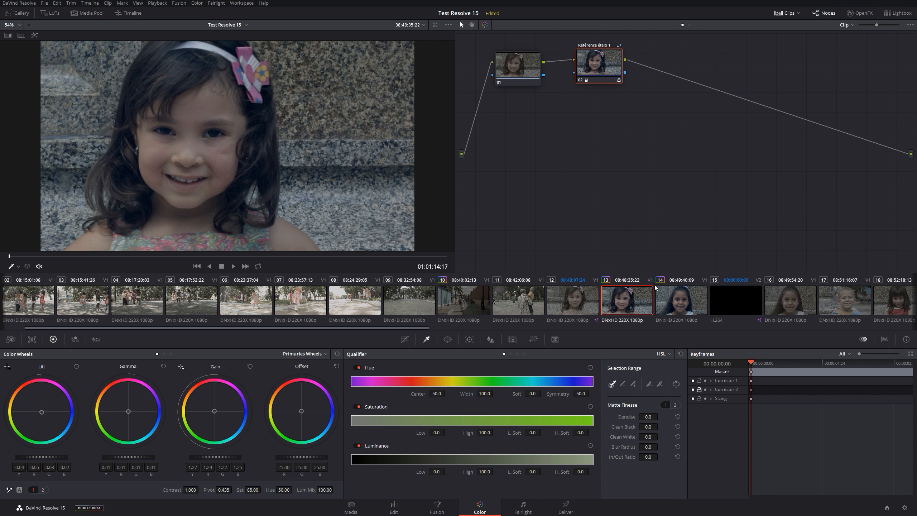
# Unlock the shared node on clip 14 and lower its gain to about 0.98 and its gamma to about -0.02.
pyautogui.click(672, 306)
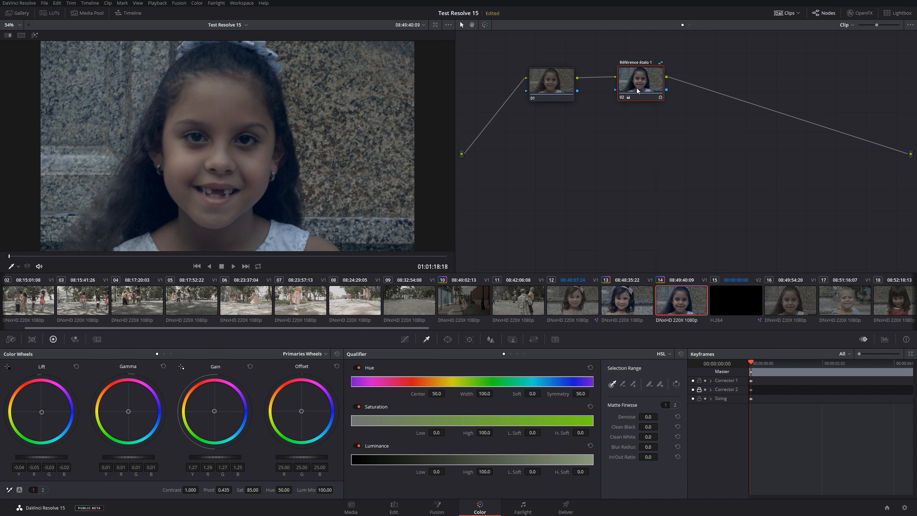
pyautogui.moveTo(209, 454); pyautogui.dragTo(192, 445)
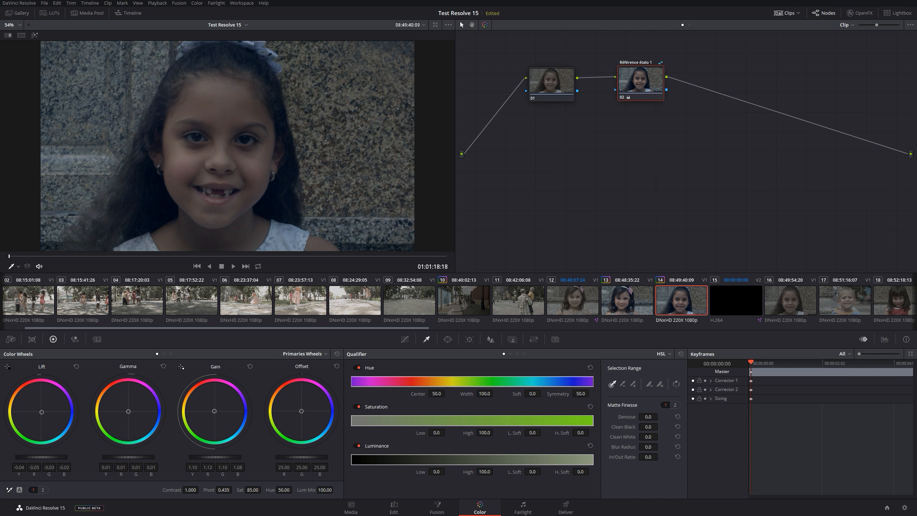
pyautogui.moveTo(121, 457); pyautogui.dragTo(118, 457)
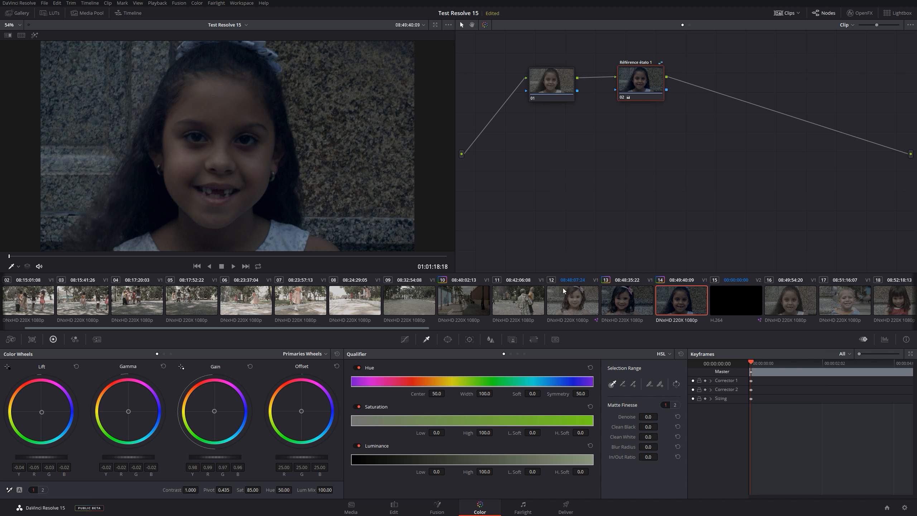
# Examine how the shared node change affects clips 13 and 14, and compare them with clips 9 and 10.
pyautogui.click(628, 296)
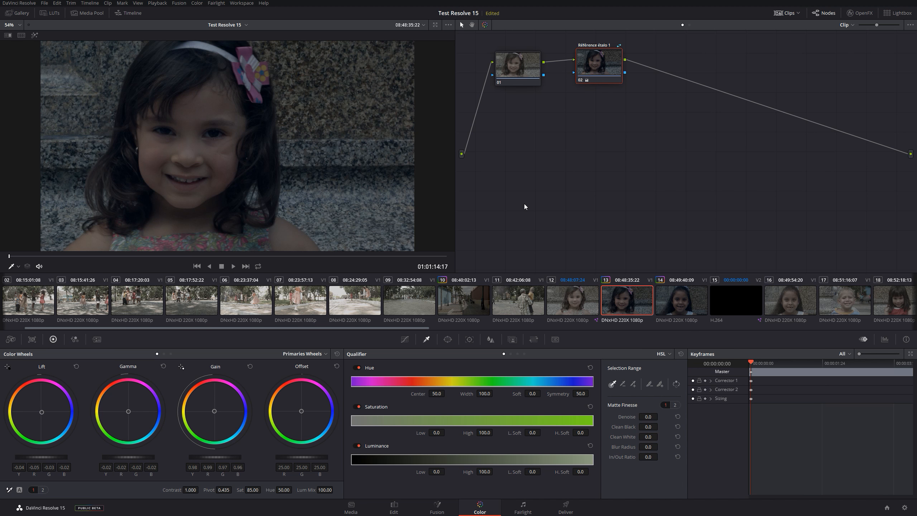
pyautogui.moveTo(592, 60); pyautogui.dragTo(609, 66)
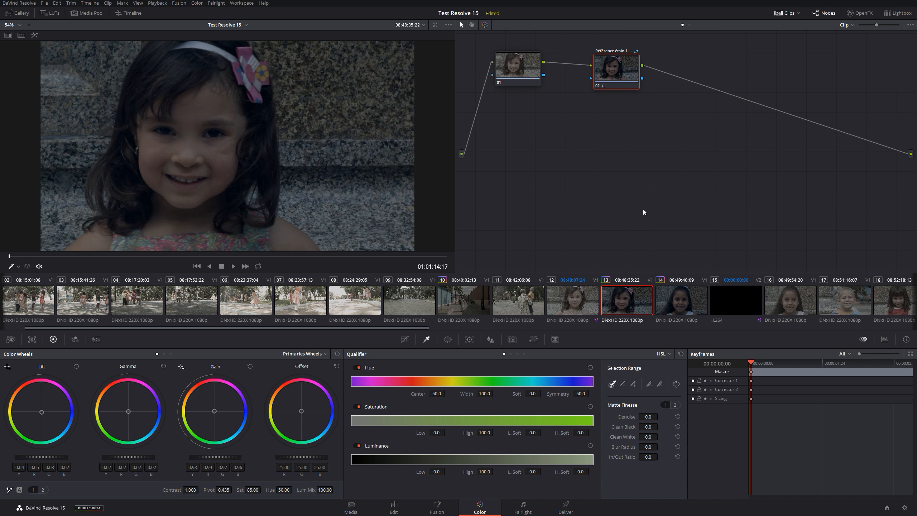
pyautogui.click(677, 300)
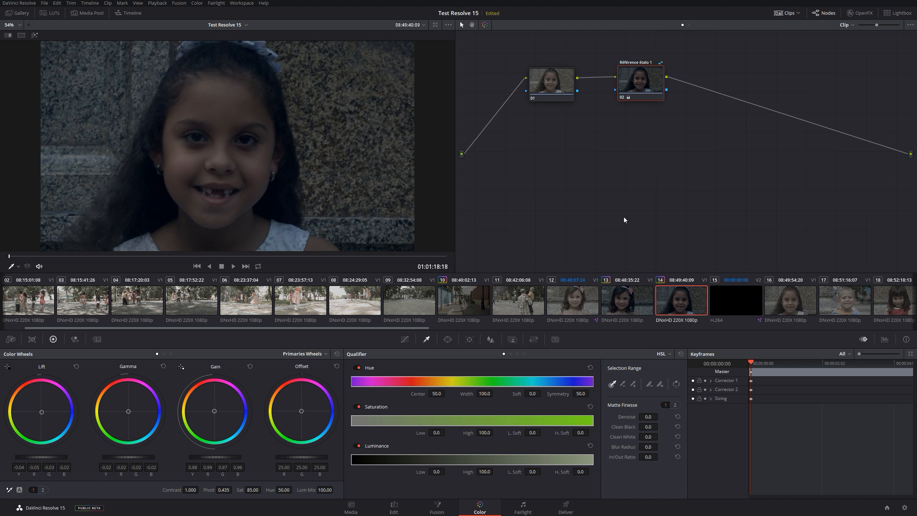
pyautogui.click(414, 301)
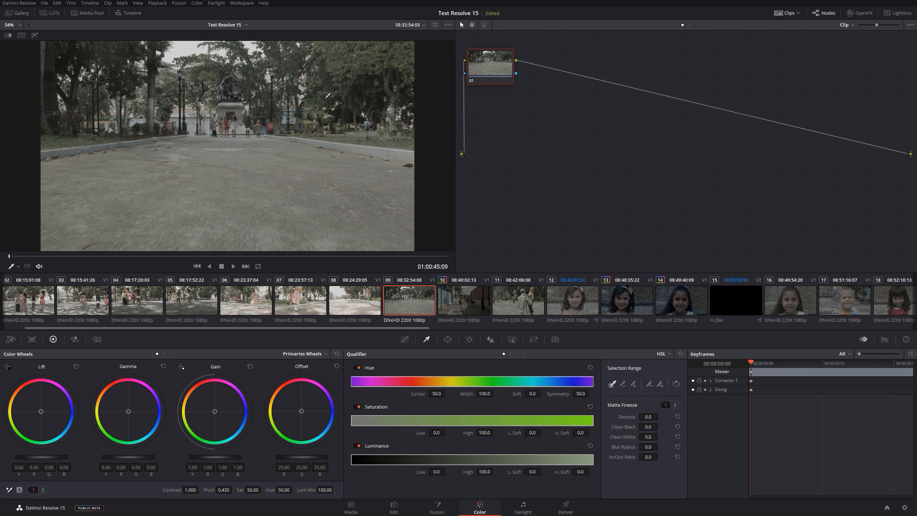
pyautogui.click(635, 297)
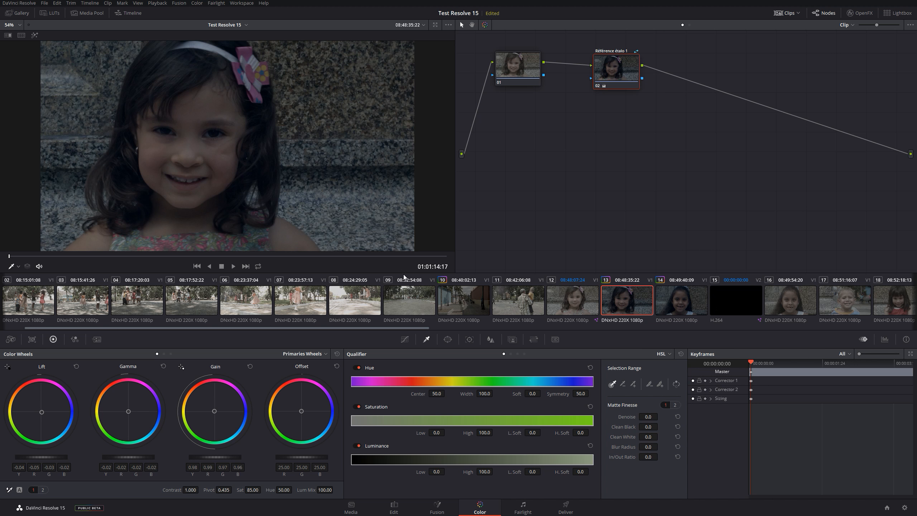
pyautogui.click(463, 300)
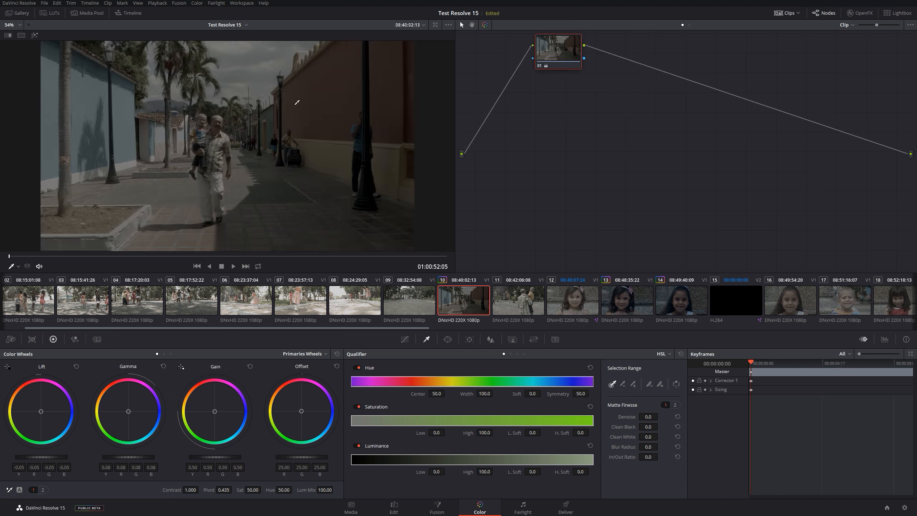
pyautogui.click(417, 299)
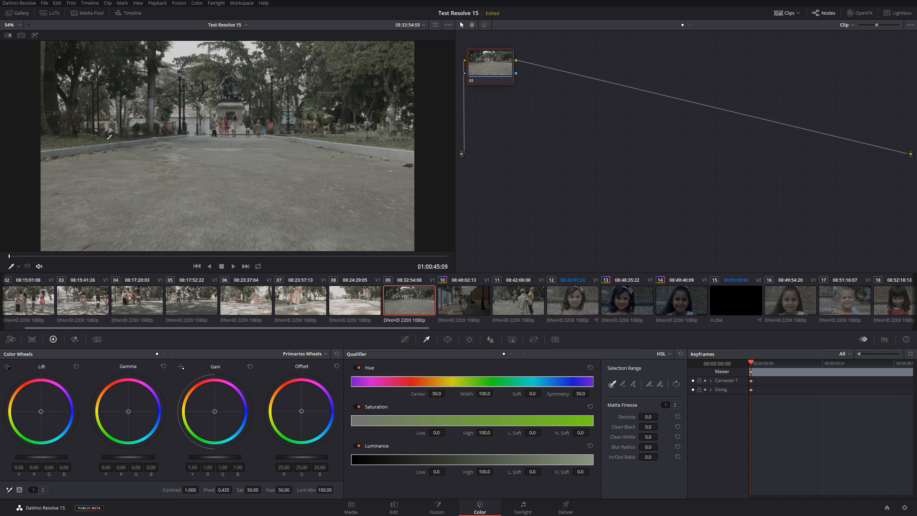
pyautogui.click(672, 303)
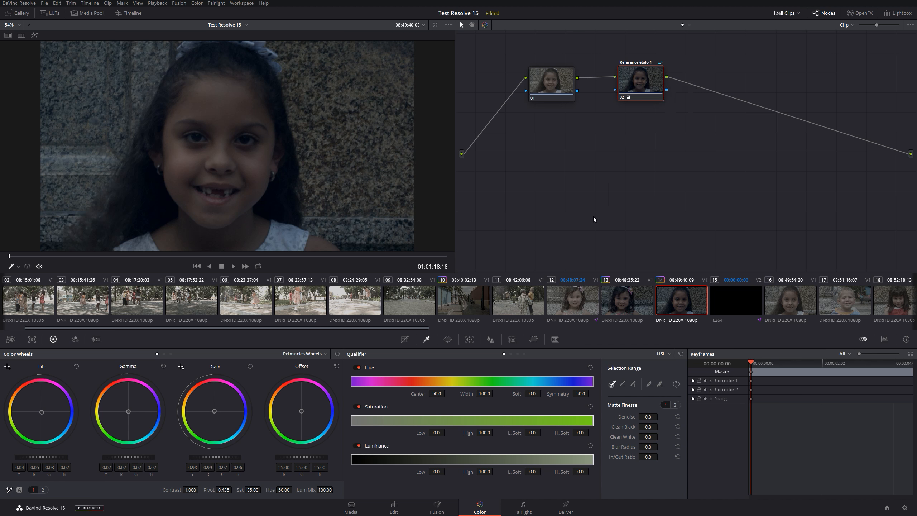
# Qualify a hue range on clip 9 with center 37.1, width 38.9 and softness 4.8, with matte denoise at 6.0.
pyautogui.click(409, 303)
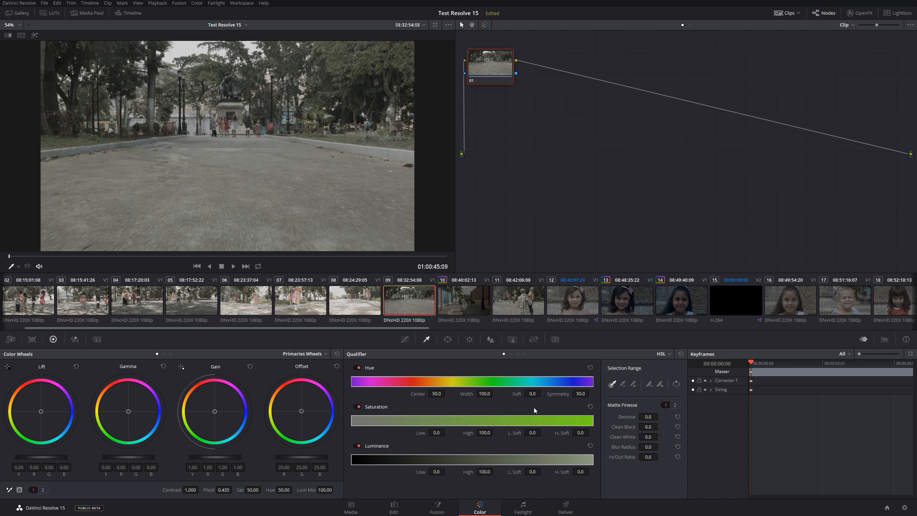
pyautogui.moveTo(389, 383); pyautogui.dragTo(404, 384)
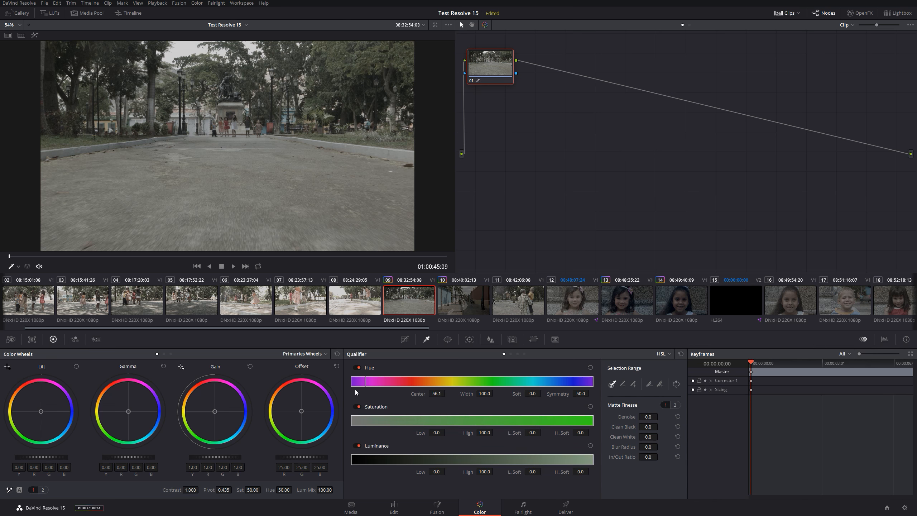
pyautogui.moveTo(366, 381); pyautogui.dragTo(414, 379)
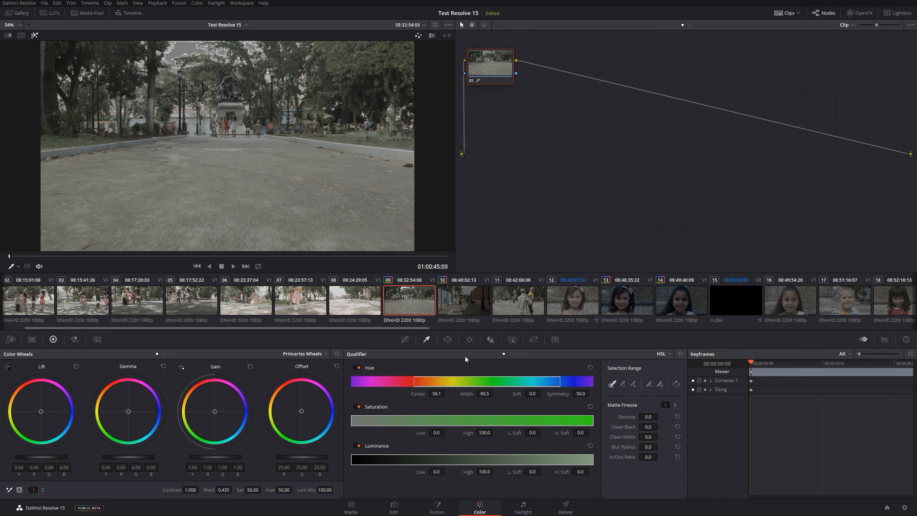
pyautogui.moveTo(413, 383); pyautogui.dragTo(465, 377)
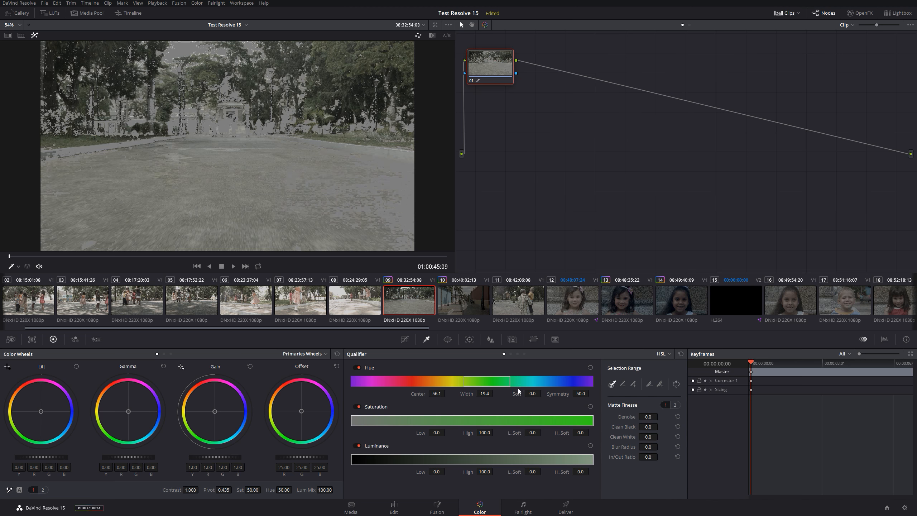
pyautogui.moveTo(477, 381); pyautogui.dragTo(428, 382)
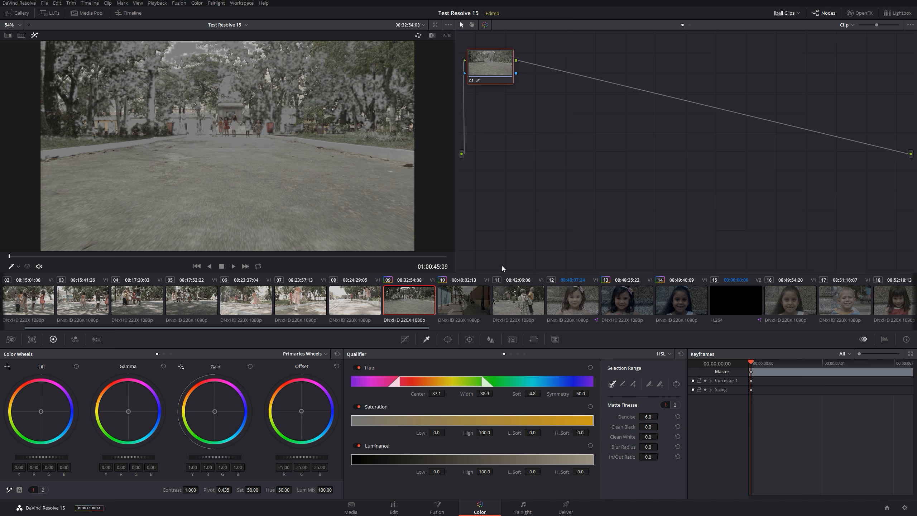
# Set the second matte finesse page of clip 9's qualifier to Grow mode with a radius of 5.
pyautogui.click(675, 405)
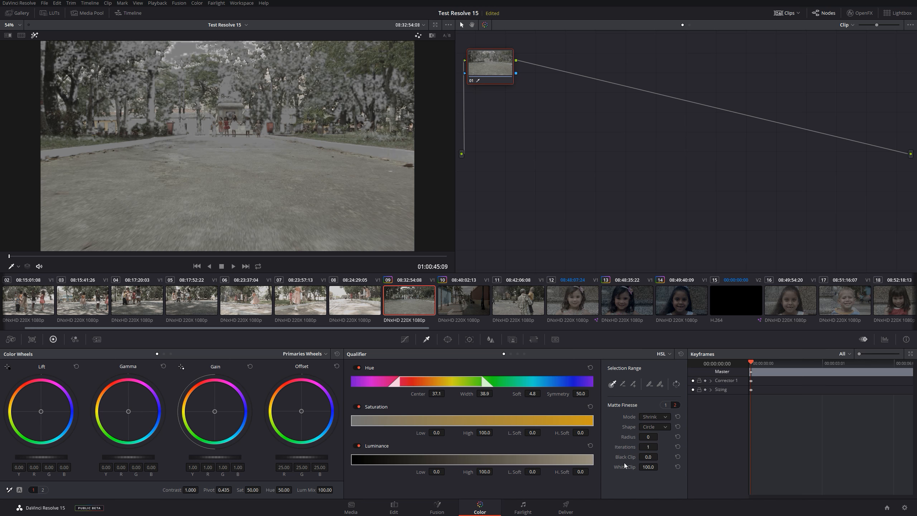
pyautogui.click(663, 418)
pyautogui.click(661, 434)
pyautogui.moveTo(649, 437); pyautogui.dragTo(660, 436)
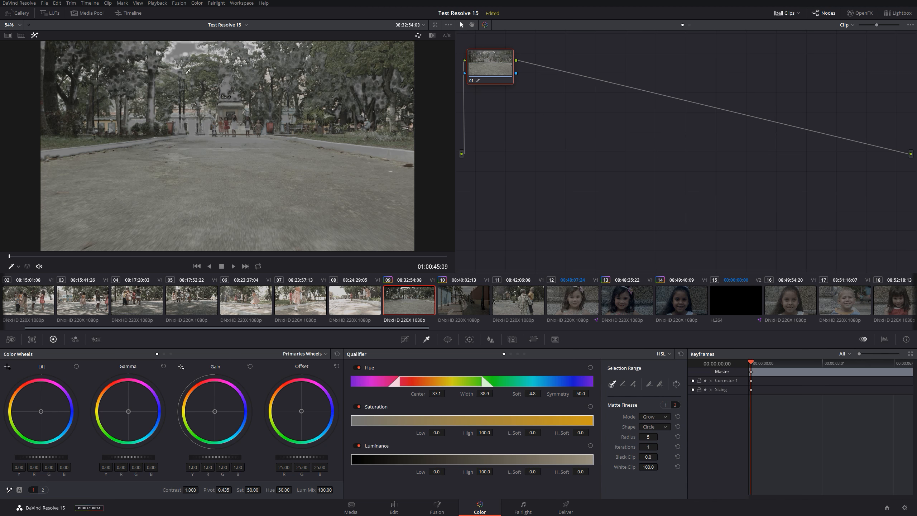
# Inspect clip 9's qualifier matte in black-and-white highlight, return to the normal highlight view, and reset the qualifier.
pyautogui.click(432, 35)
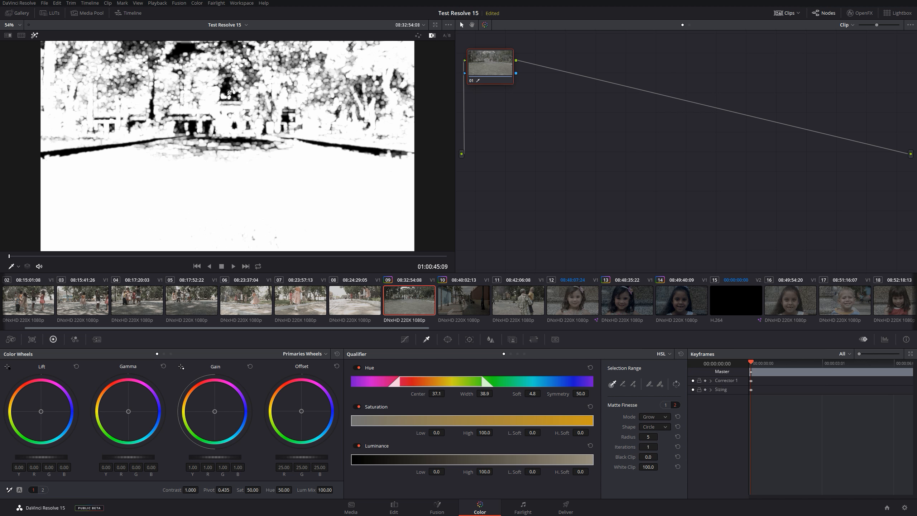
pyautogui.hotkey('shift', 'h')
pyautogui.hotkey('shift', 'h')
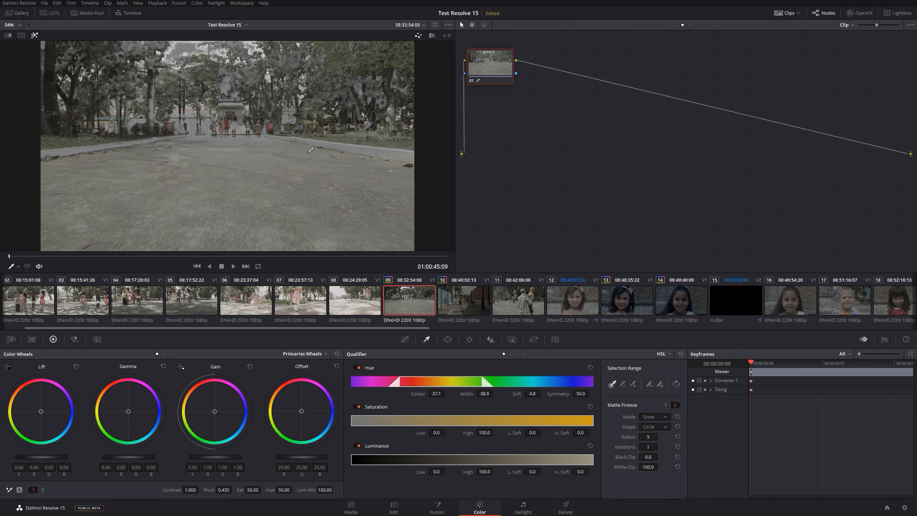
pyautogui.click(681, 354)
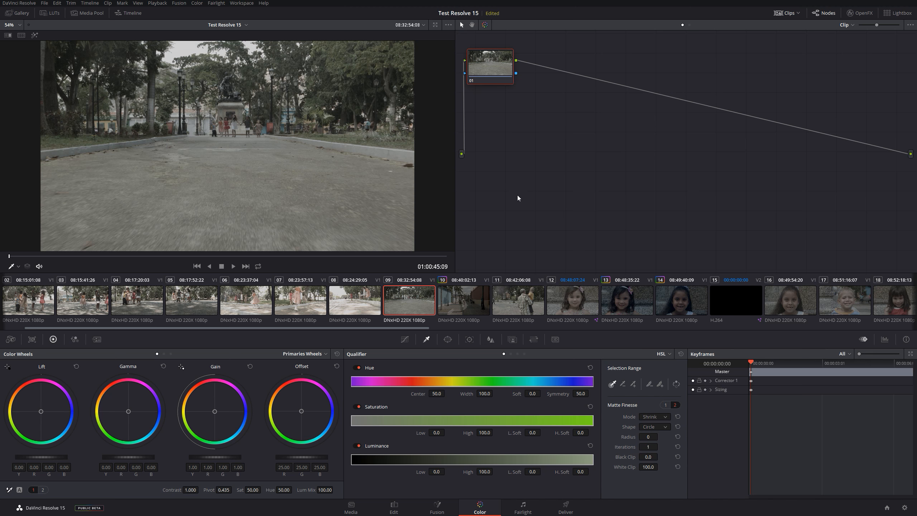
# Look over the Curves, RGB Mixer and Motion Effects controls for clip 9.
pyautogui.click(405, 339)
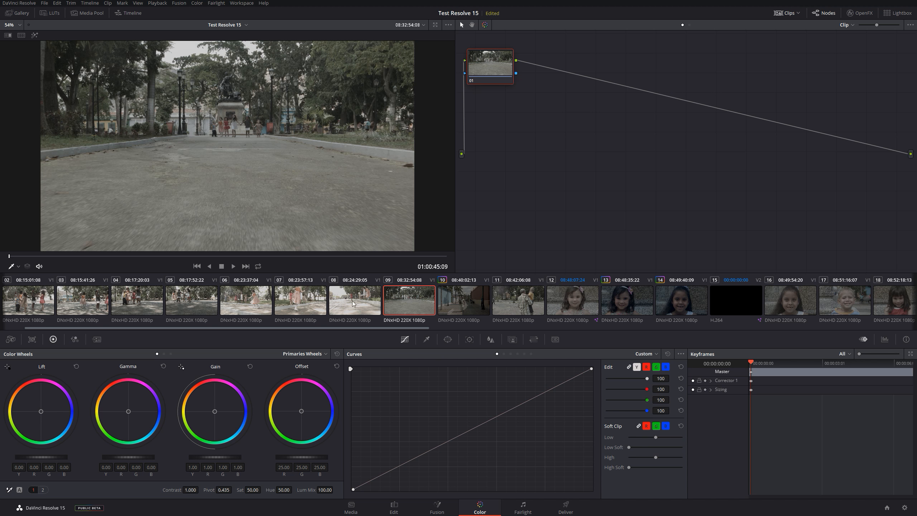
pyautogui.click(75, 339)
pyautogui.click(97, 339)
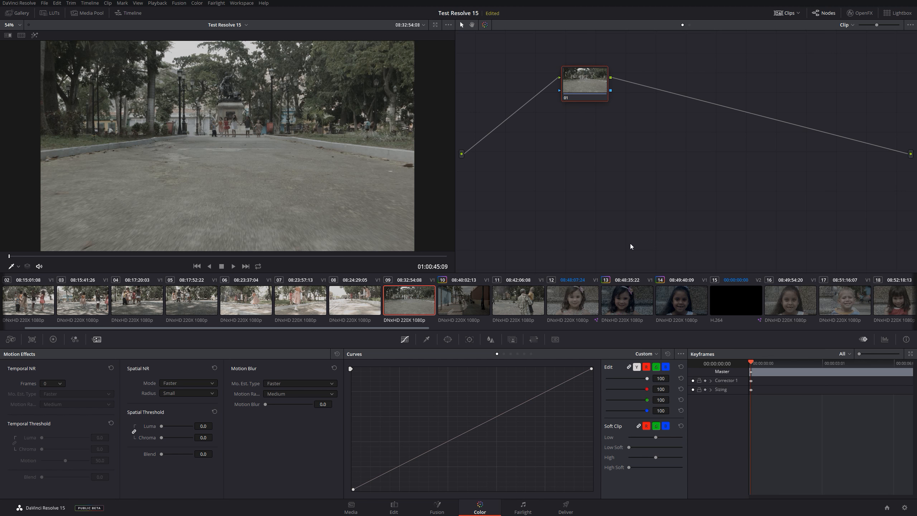
# Open clip 9's composition on the Fusion page and reposition its connected MediaIn1 and MediaOut1 nodes together, with the Inspector hidden.
pyautogui.click(429, 510)
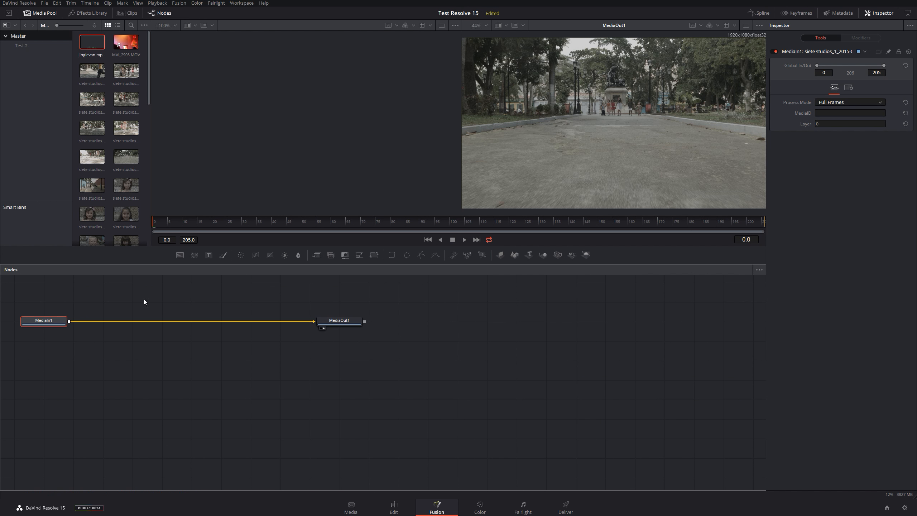
pyautogui.moveTo(460, 367); pyautogui.dragTo(17, 285)
pyautogui.moveTo(46, 321); pyautogui.dragTo(209, 357)
pyautogui.click(208, 357)
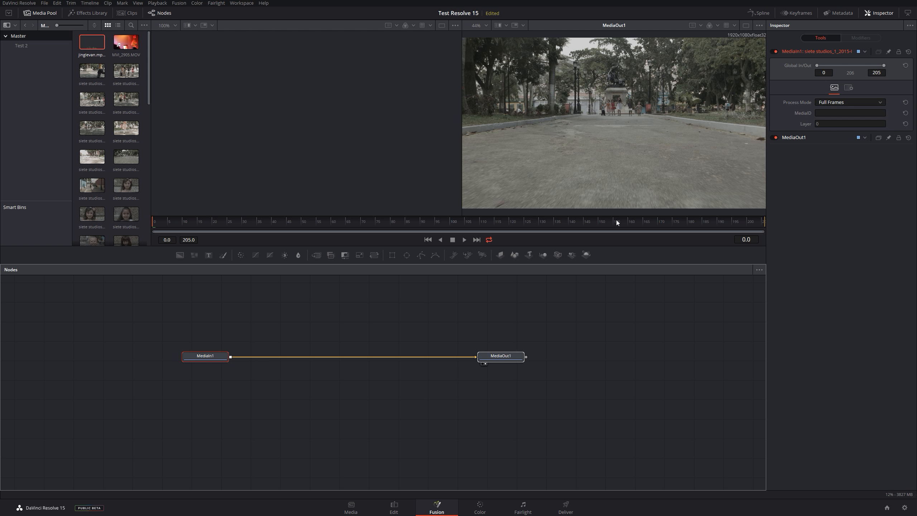
pyautogui.click(878, 12)
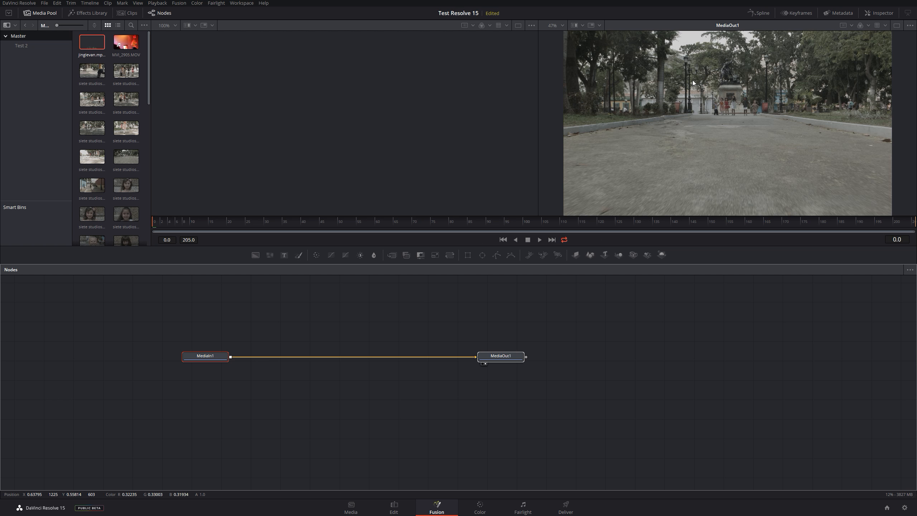
pyautogui.moveTo(591, 386); pyautogui.dragTo(124, 330)
pyautogui.moveTo(212, 360); pyautogui.dragTo(293, 393)
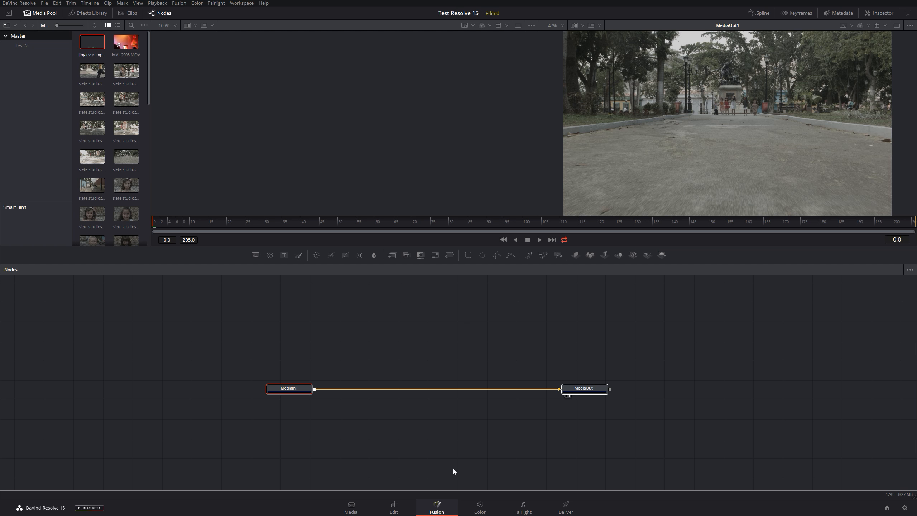
# Compare how clip 9 appears on the Color, Fusion and Edit pages, ending on the Fusion page.
pyautogui.click(479, 508)
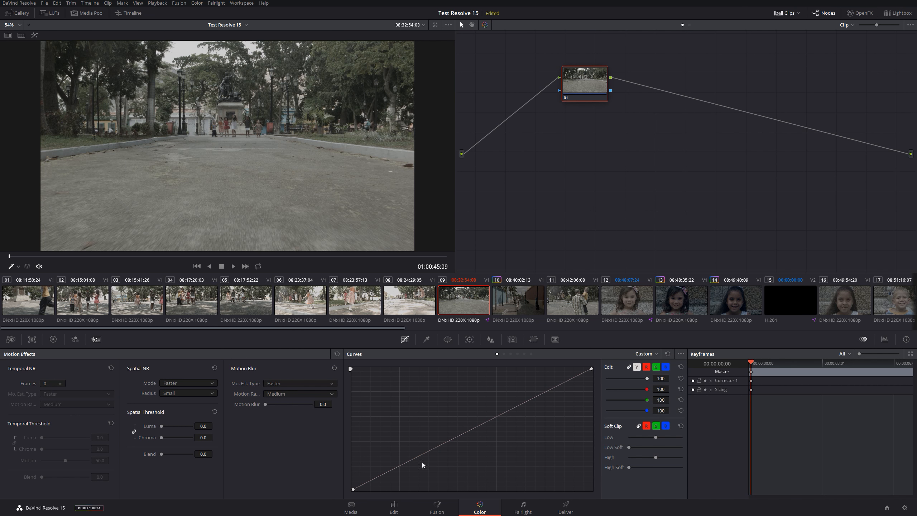
pyautogui.click(437, 507)
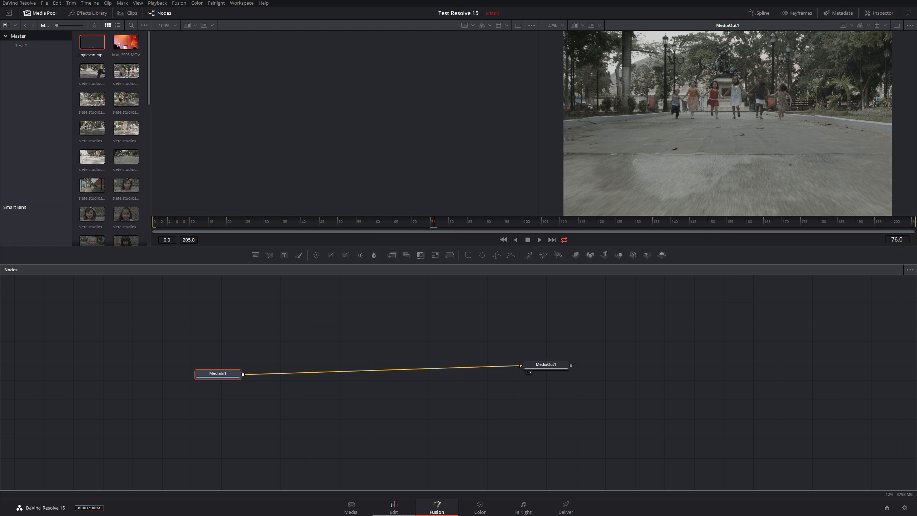
pyautogui.click(394, 508)
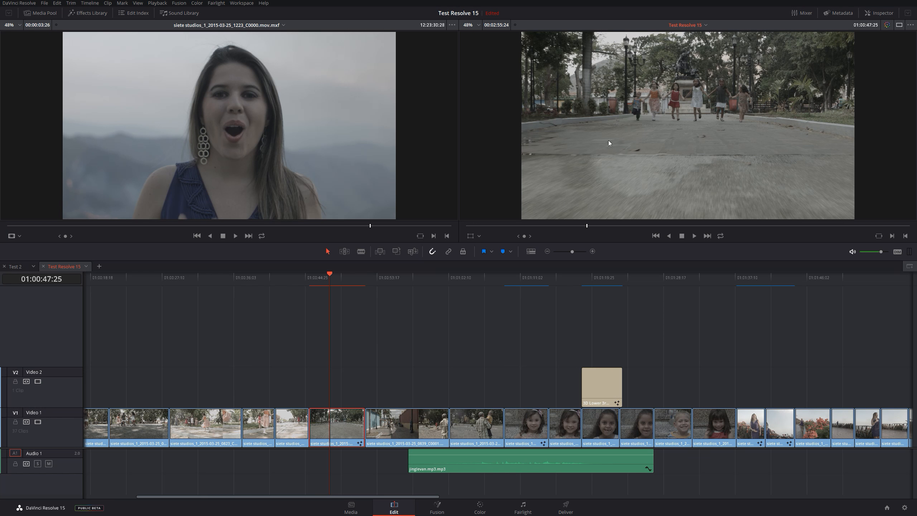
pyautogui.click(437, 508)
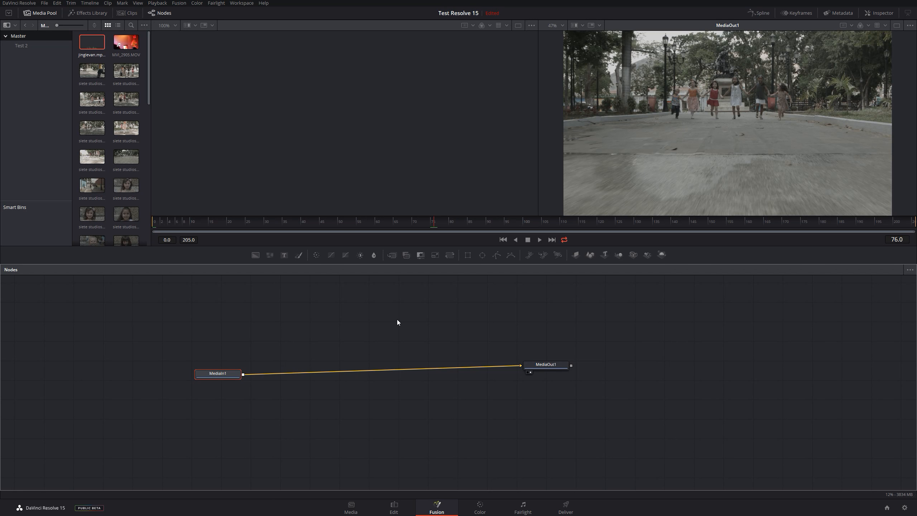
# Spread MediaIn1 and MediaOut1 farther apart in the node graph, checking the clip's node graph on the Color page.
pyautogui.moveTo(218, 374); pyautogui.dragTo(158, 347)
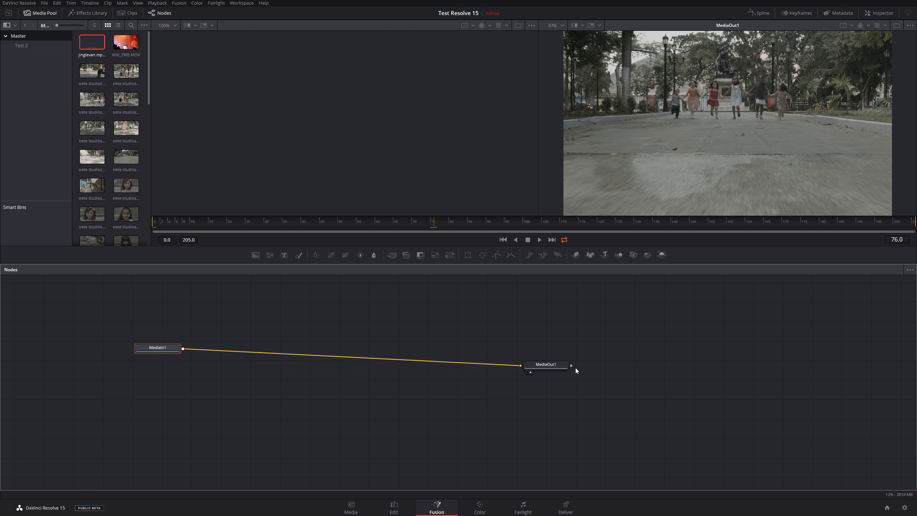
pyautogui.moveTo(555, 368); pyautogui.dragTo(605, 345)
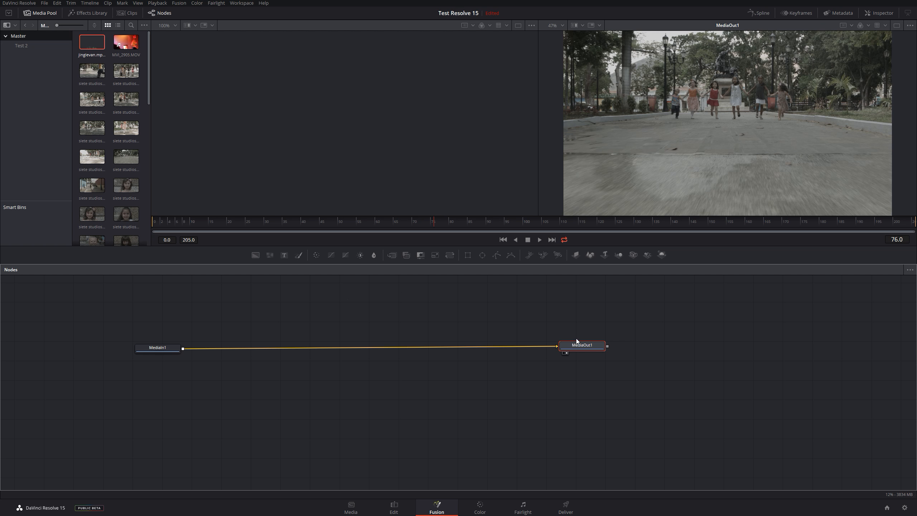
pyautogui.click(490, 508)
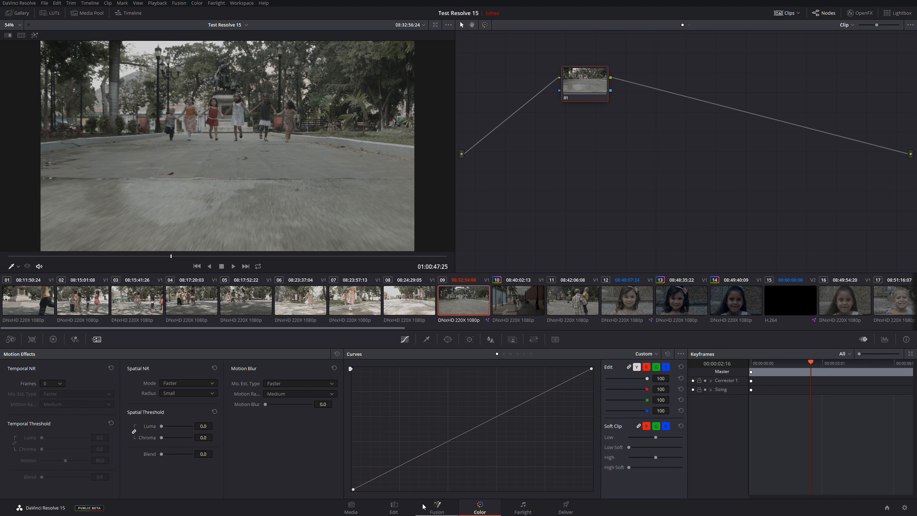
pyautogui.click(437, 509)
pyautogui.click(98, 351)
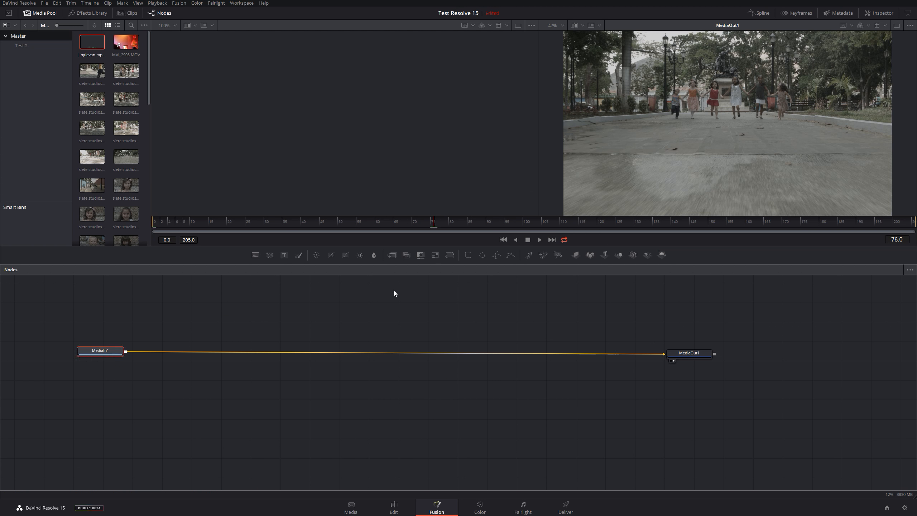
# Insert a Blur node between MediaIn1 and MediaOut1 and set its blur size to about 16.5.
pyautogui.moveTo(374, 256); pyautogui.dragTo(226, 351)
pyautogui.click(99, 352)
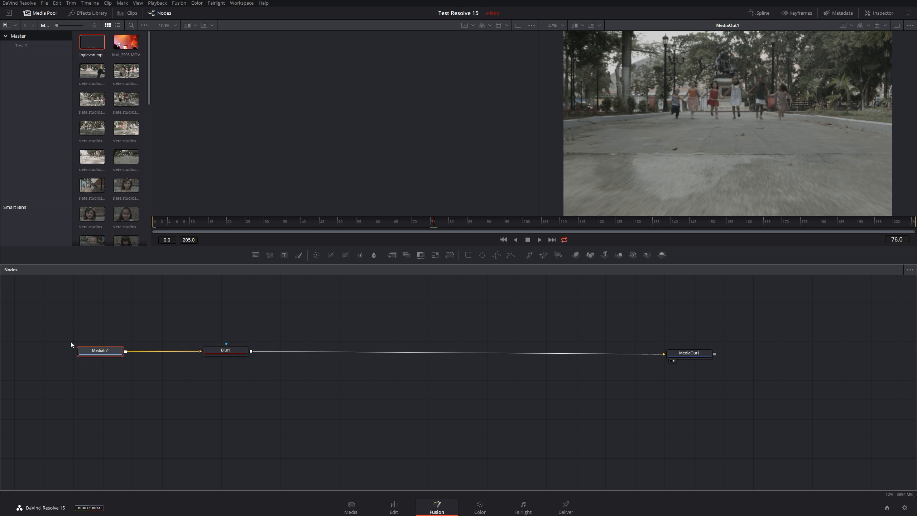
pyautogui.click(684, 352)
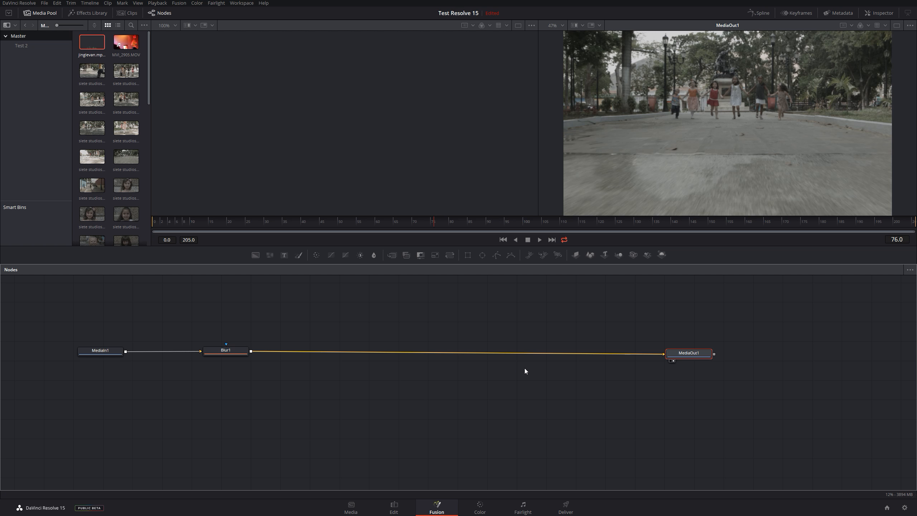
pyautogui.click(228, 348)
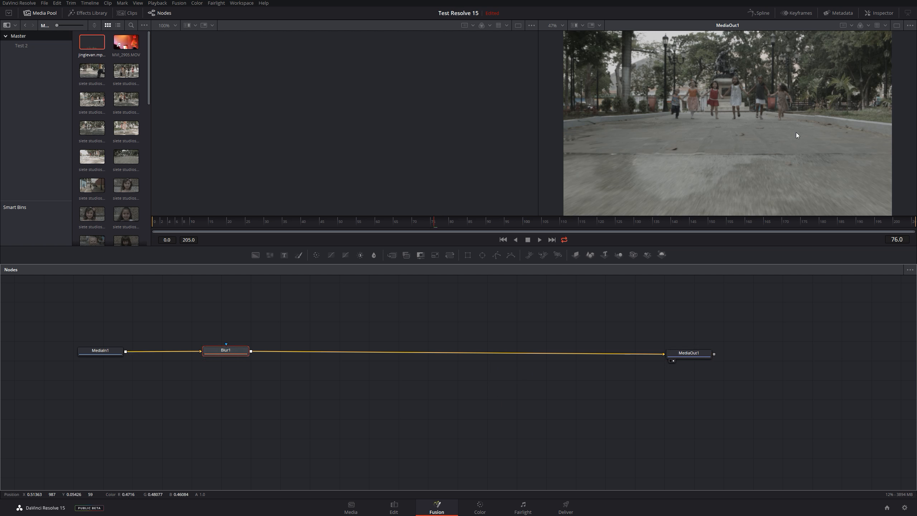
pyautogui.click(880, 13)
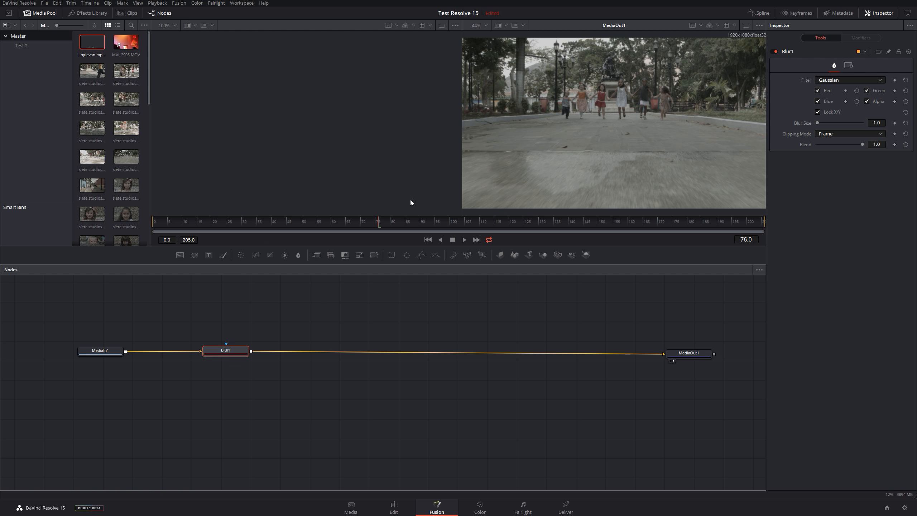
pyautogui.moveTo(819, 122); pyautogui.dragTo(825, 122)
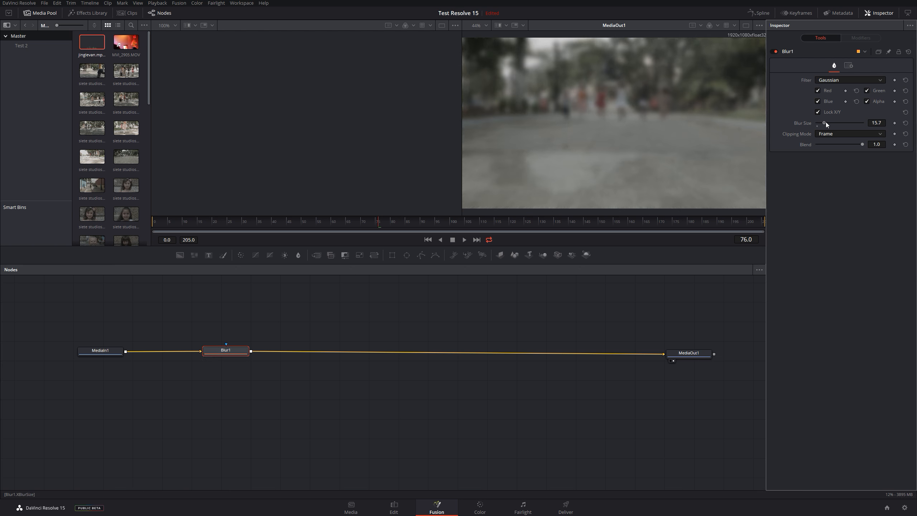
# Load MediaOut1 and MediaIn1 in turn into the empty viewer to compare the clip before and after the blur.
pyautogui.click(109, 351)
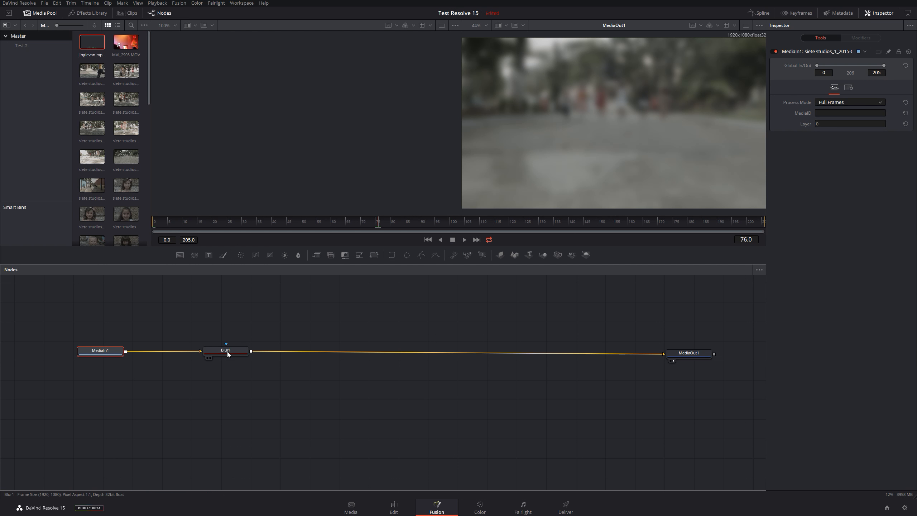
pyautogui.click(693, 352)
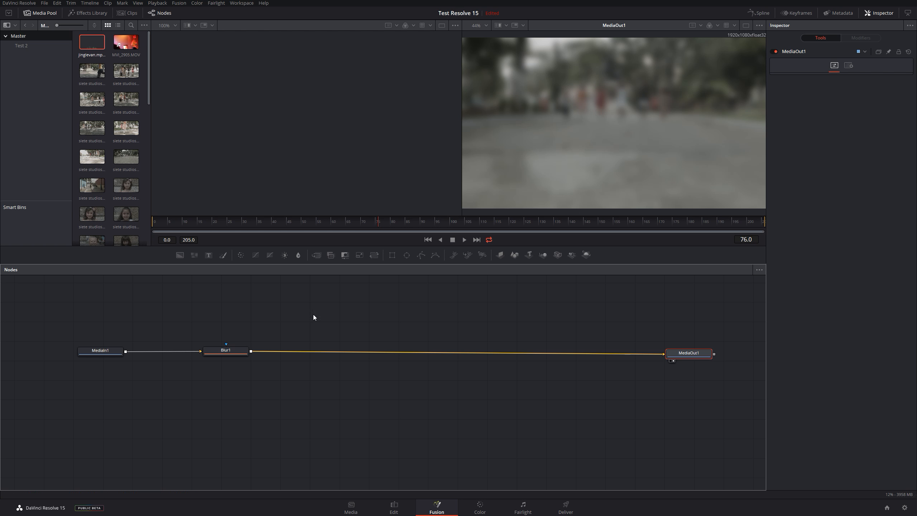
pyautogui.click(671, 361)
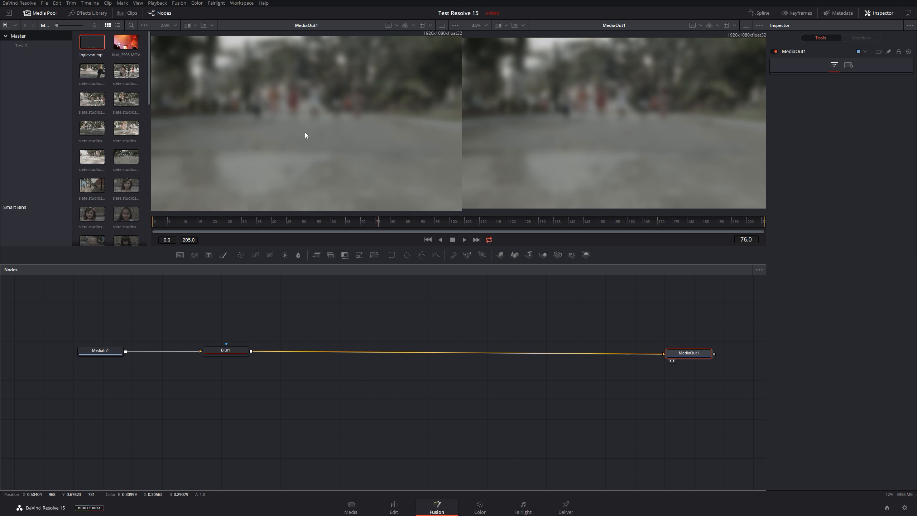
pyautogui.click(671, 361)
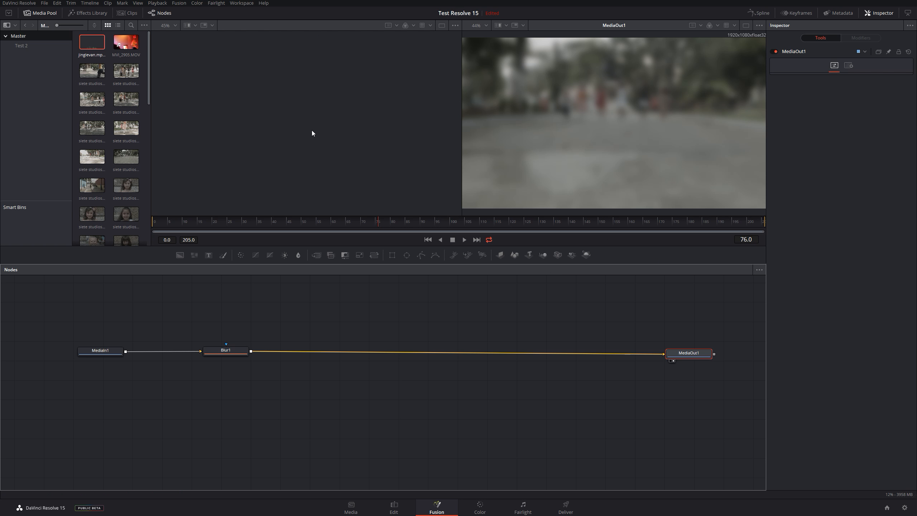
pyautogui.click(82, 358)
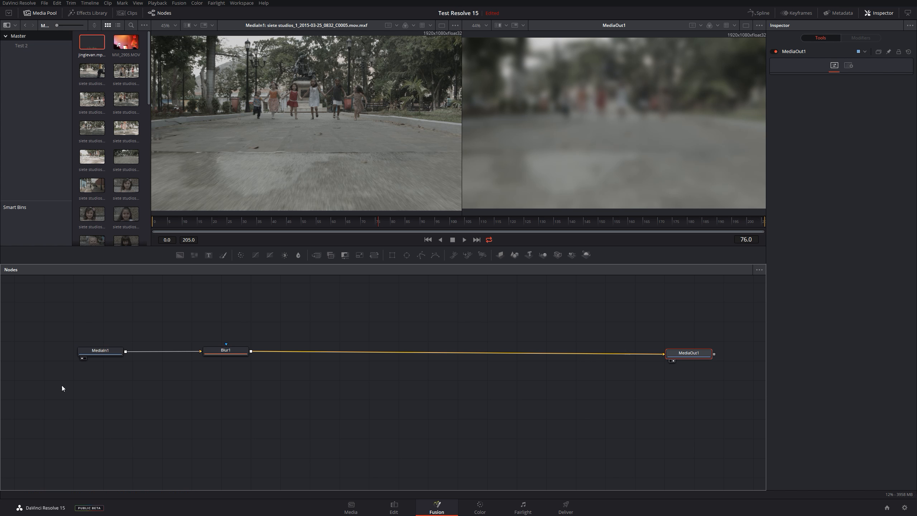
pyautogui.click(103, 354)
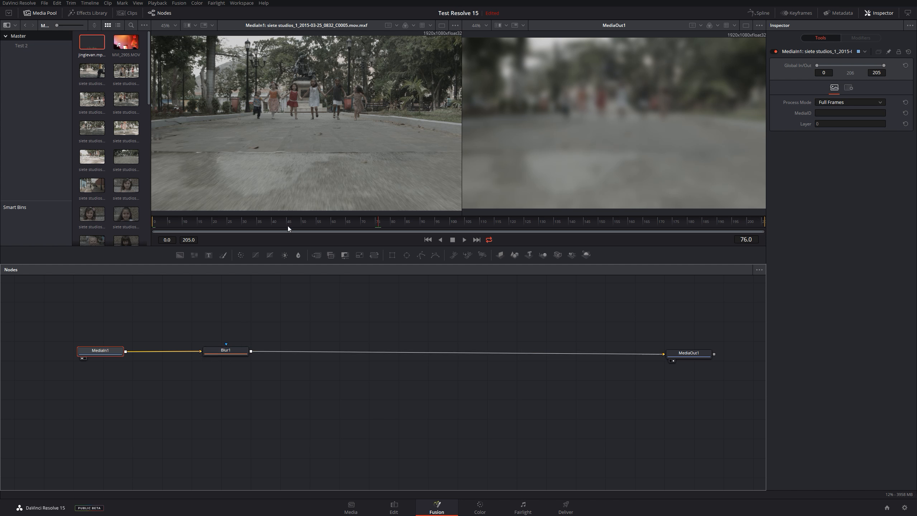
pyautogui.click(220, 349)
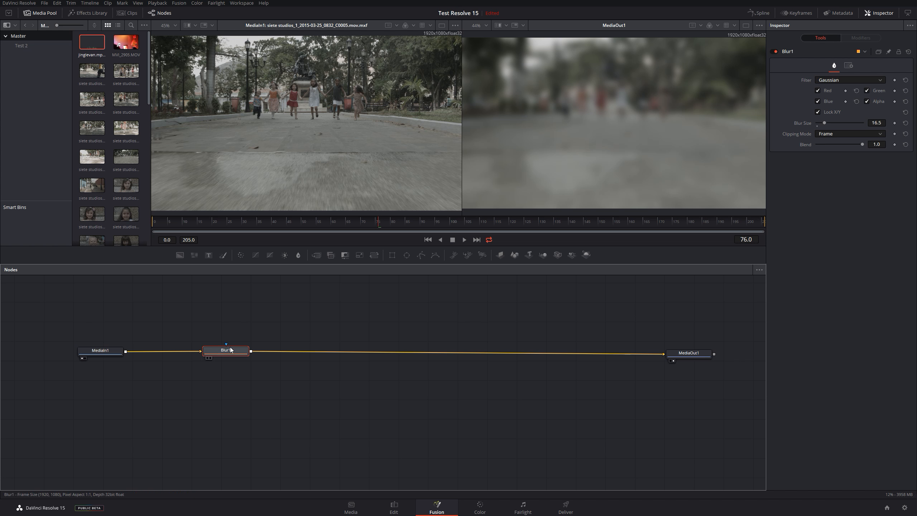
pyautogui.moveTo(230, 349)
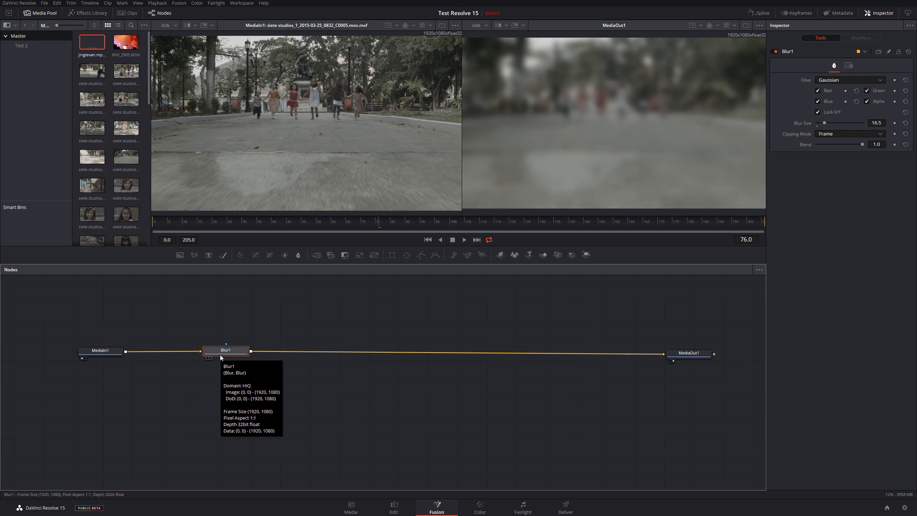
# Browse the Effects Library's tool categories, including 3D, Color, Film and Paint.
pyautogui.click(98, 15)
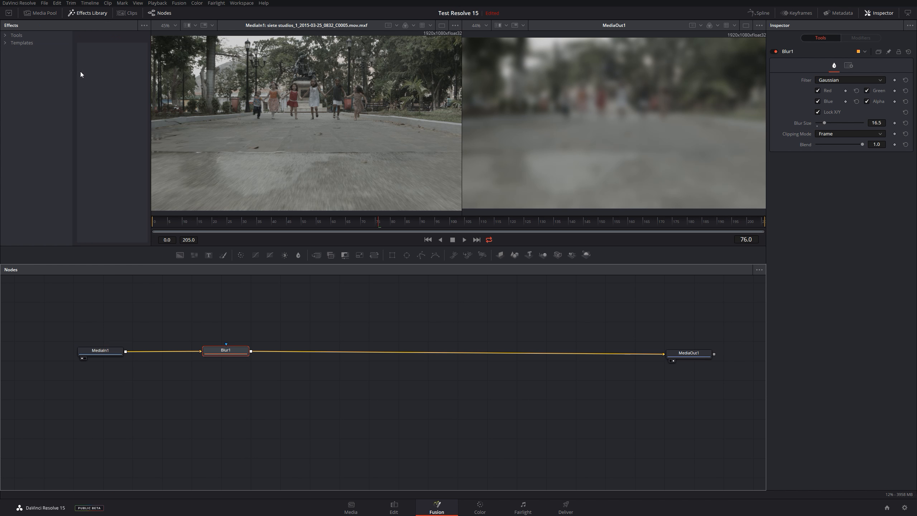
pyautogui.click(6, 35)
pyautogui.click(19, 42)
pyautogui.click(21, 58)
pyautogui.click(24, 87)
pyautogui.click(22, 119)
pyautogui.click(24, 163)
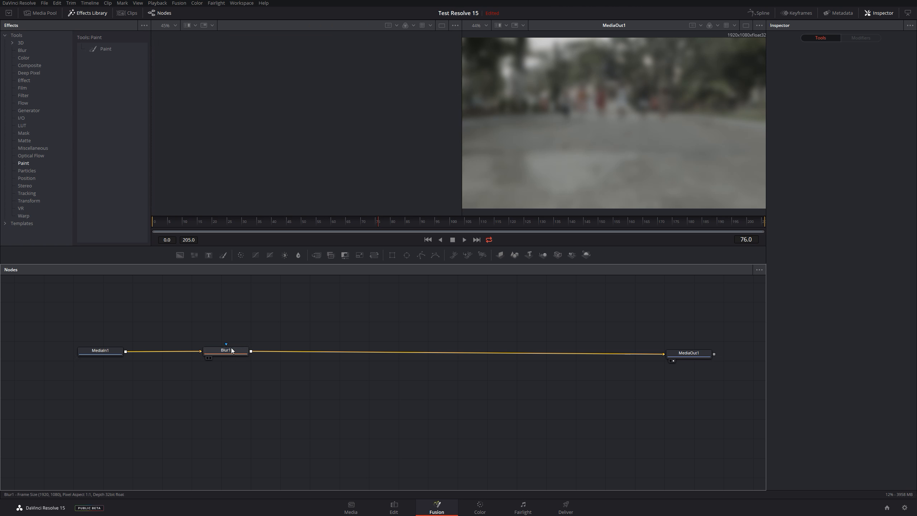
# Delete the Blur1 node and line up MediaIn1 and MediaOut1 lower in the node graph.
pyautogui.click(232, 350)
pyautogui.press('Delete')
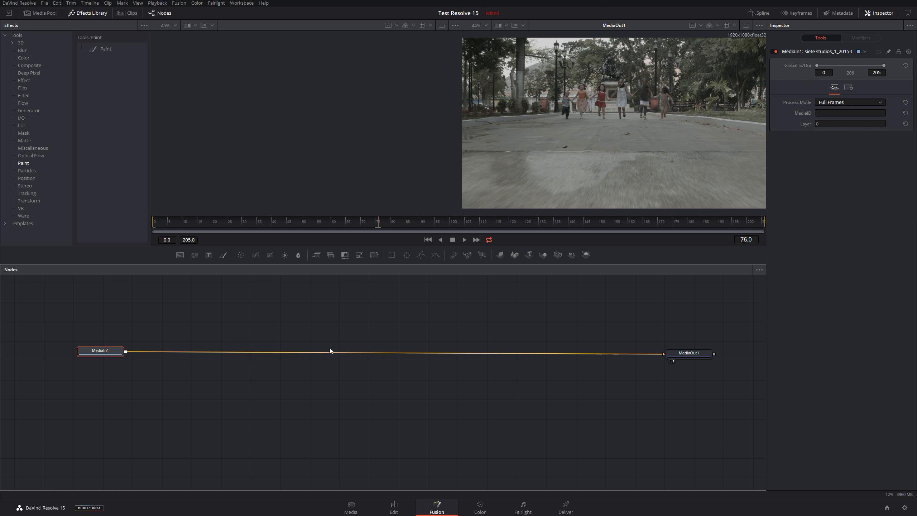
pyautogui.moveTo(101, 354); pyautogui.dragTo(88, 398)
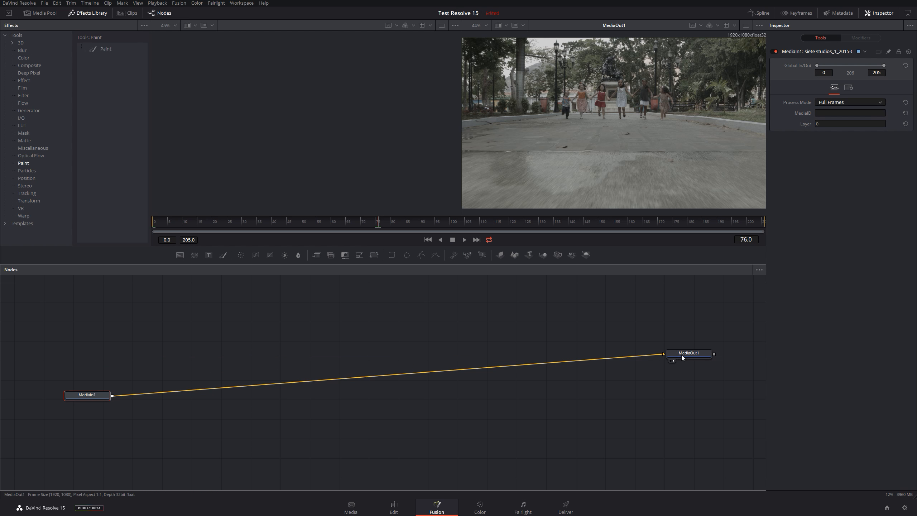
pyautogui.moveTo(682, 354); pyautogui.dragTo(664, 407)
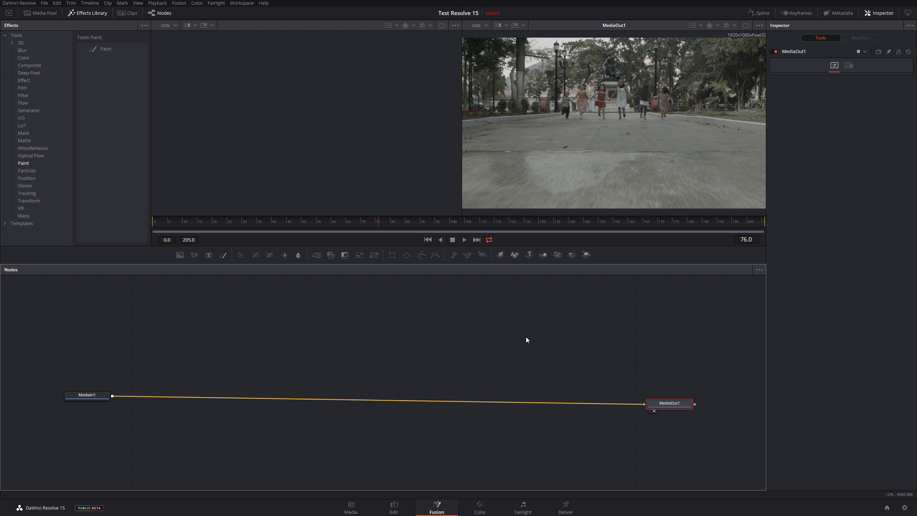
pyautogui.moveTo(93, 396); pyautogui.dragTo(90, 404)
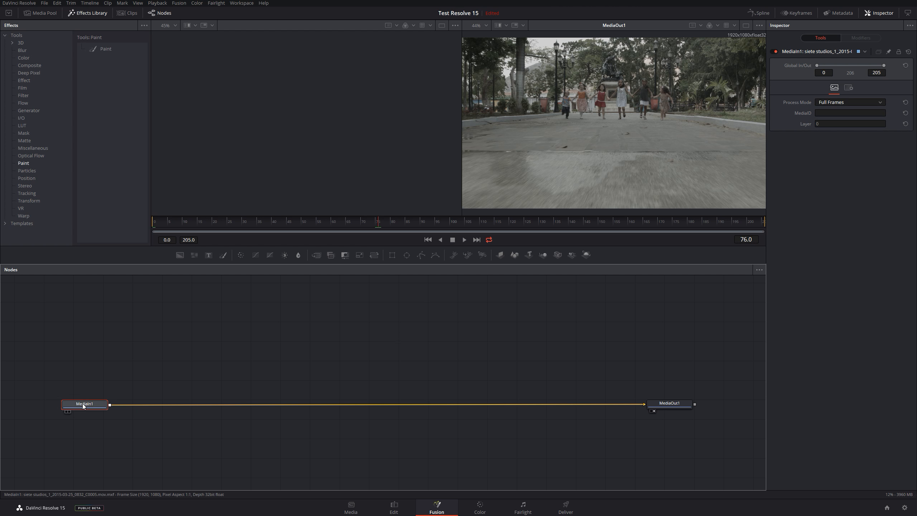
# Insert a Merge node between MediaIn1 and MediaOut1 and place it farther from MediaIn1.
pyautogui.click(315, 255)
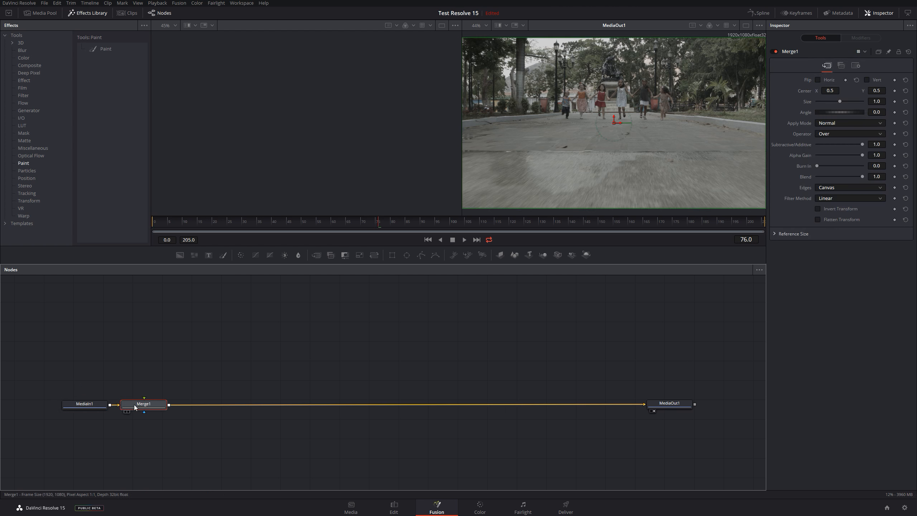
pyautogui.moveTo(150, 405); pyautogui.dragTo(206, 406)
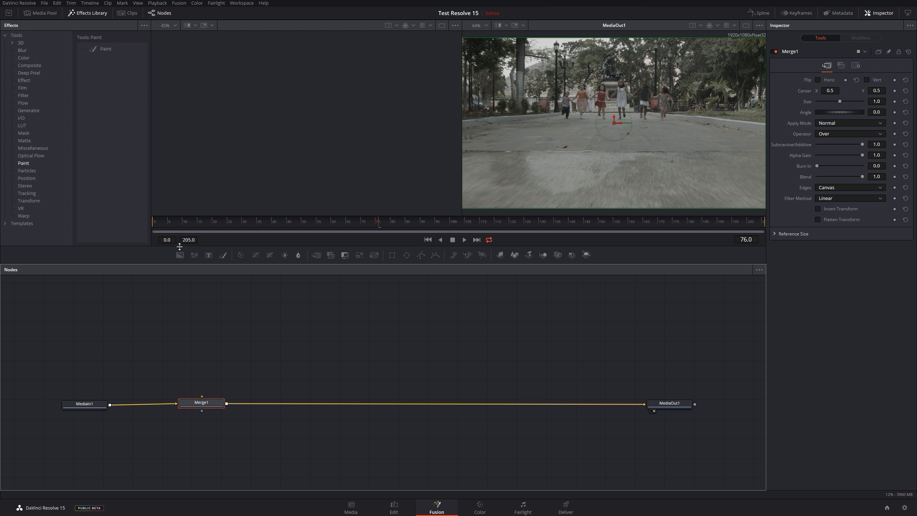
# Add a Text node as the foreground of Merge1, load it into the empty viewer and enter the text "Test".
pyautogui.moveTo(209, 255); pyautogui.dragTo(202, 397)
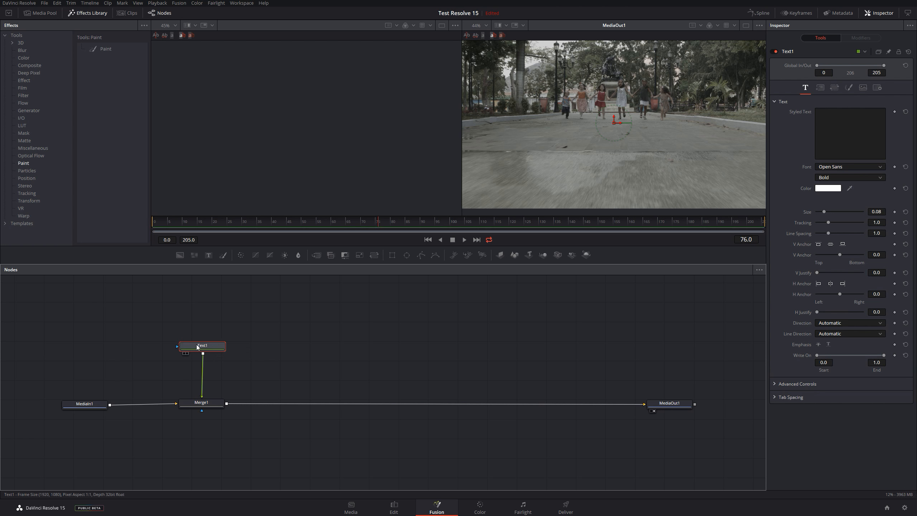
pyautogui.moveTo(196, 344); pyautogui.dragTo(204, 324)
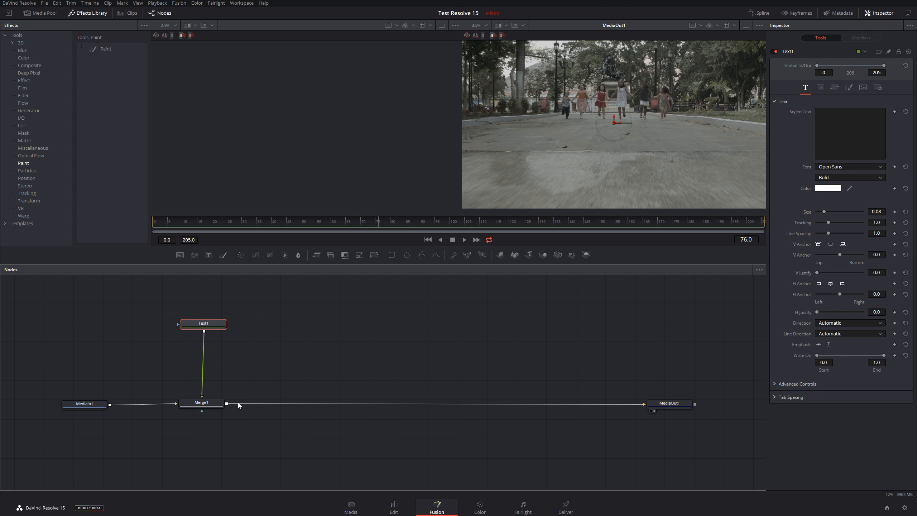
pyautogui.click(185, 331)
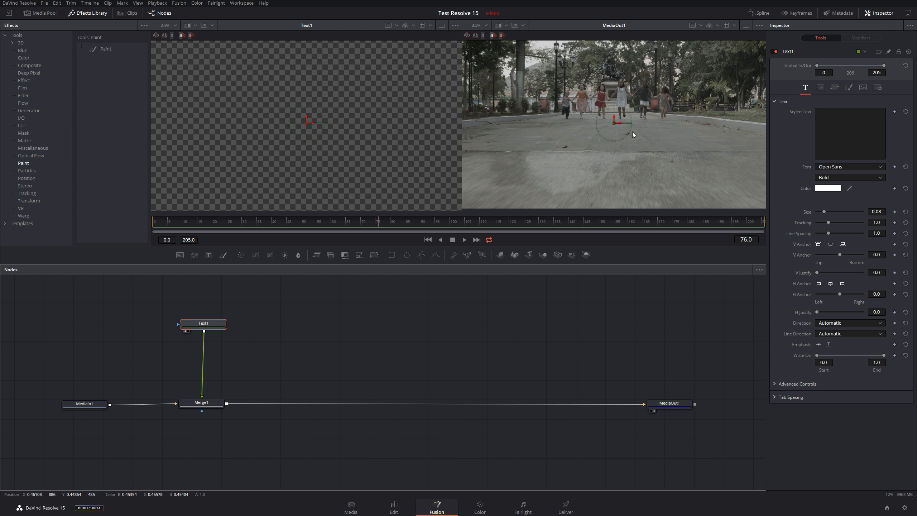
pyautogui.click(863, 126)
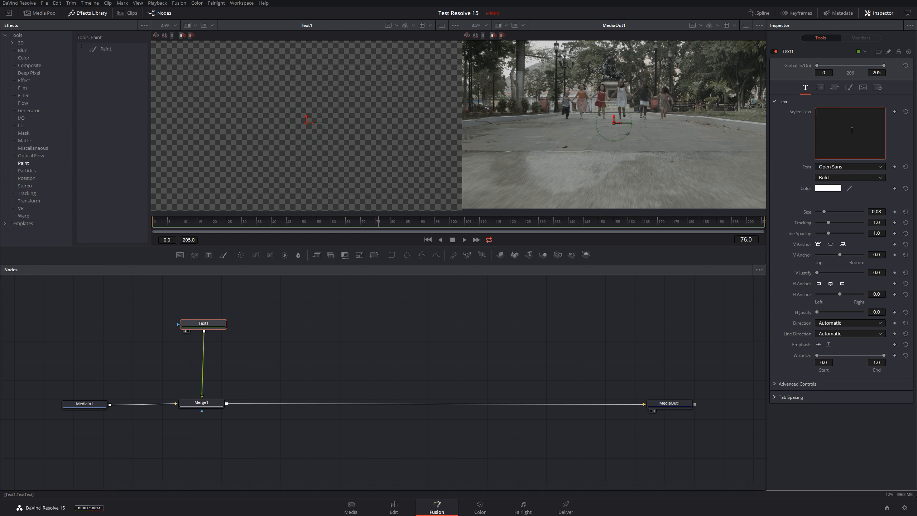
pyautogui.write('Test')
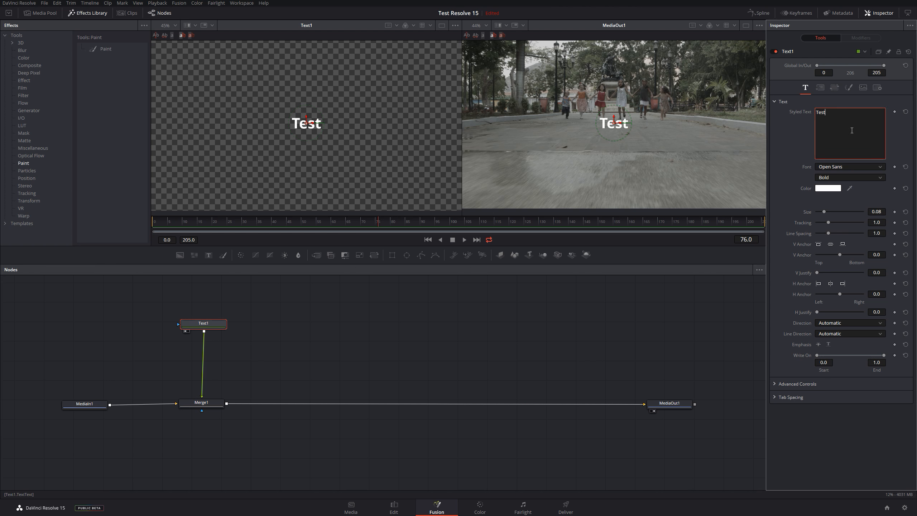
# Move the Text1 node farther above Merge1, insert a Blur node between them and set its Blur Size to 7.9.
pyautogui.moveTo(203, 322); pyautogui.dragTo(197, 321)
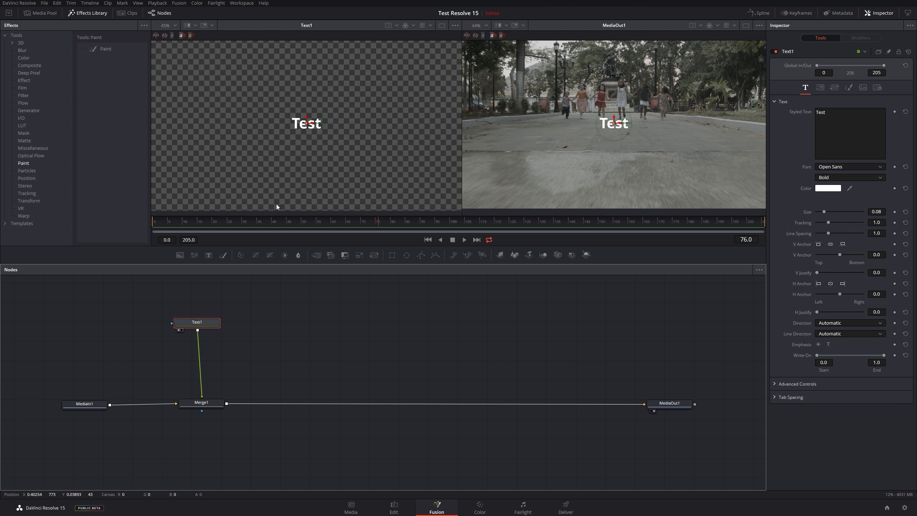
pyautogui.moveTo(196, 322); pyautogui.dragTo(205, 328)
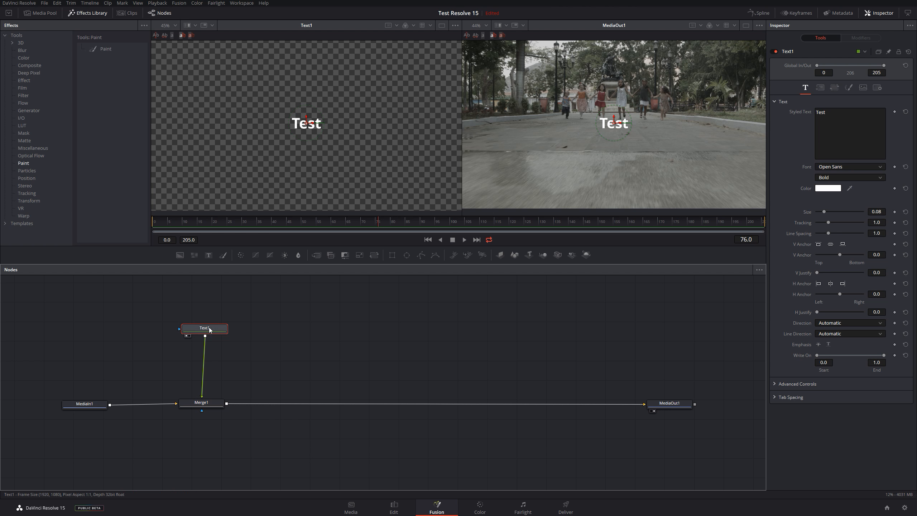
pyautogui.moveTo(204, 328); pyautogui.dragTo(210, 305)
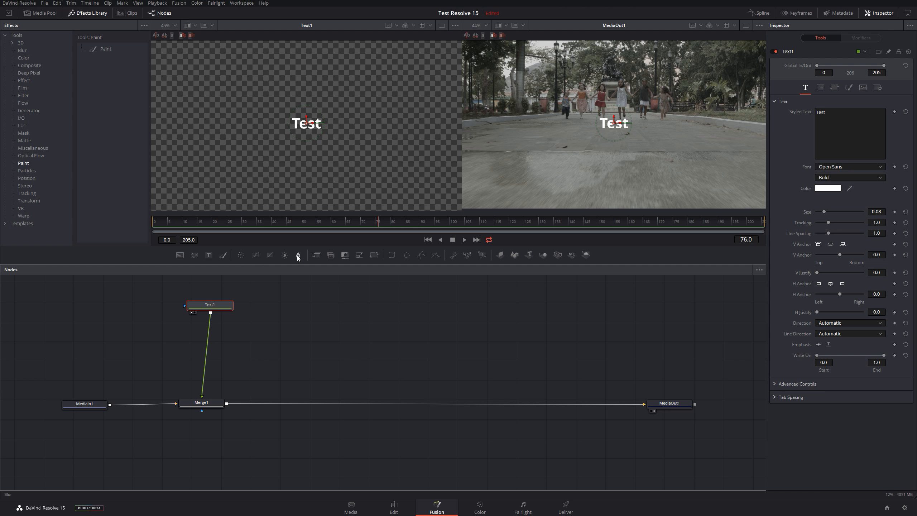
pyautogui.moveTo(297, 255); pyautogui.dragTo(205, 354)
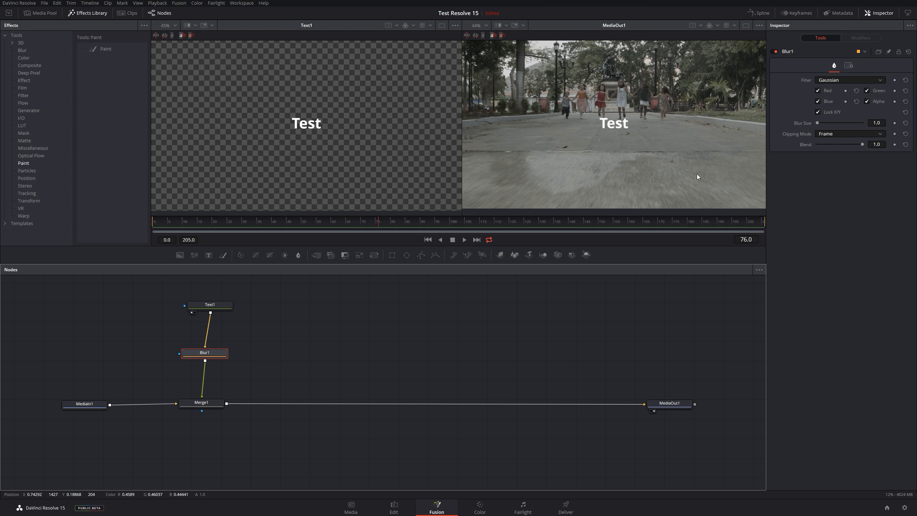
pyautogui.moveTo(818, 125); pyautogui.dragTo(821, 122)
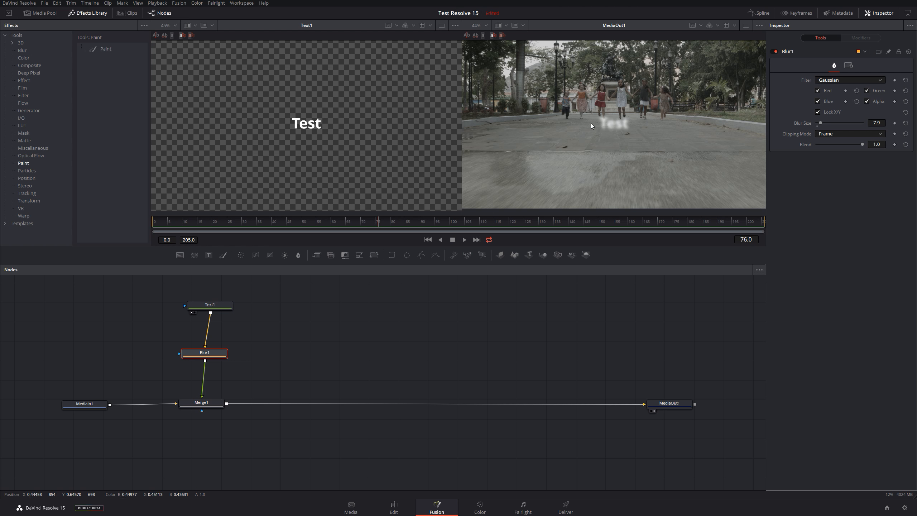
# Select Text1, Blur1 and Merge1 in turn to review how the blurred text is merged over the clip.
pyautogui.moveTo(211, 305)
pyautogui.mouseDown()
pyautogui.moveTo(189, 299)
pyautogui.moveTo(199, 296)
pyautogui.mouseUp()
pyautogui.click(199, 295)
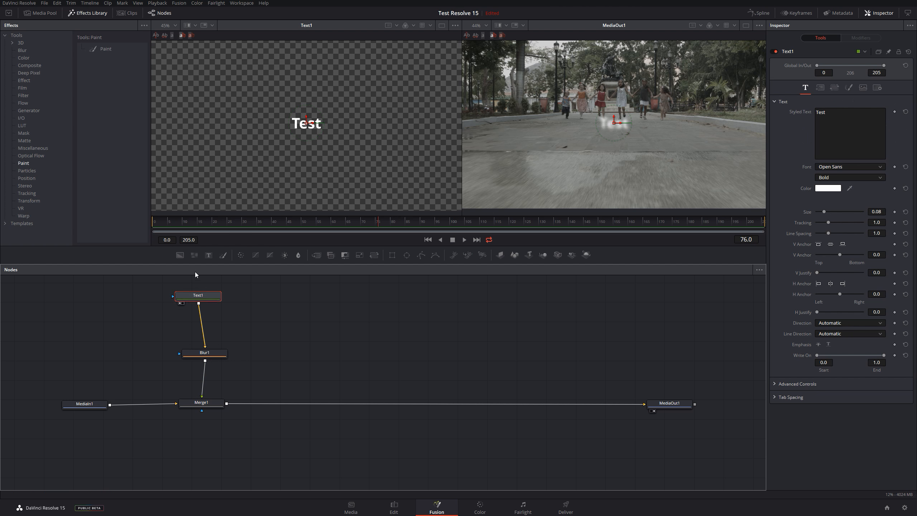
pyautogui.click(217, 353)
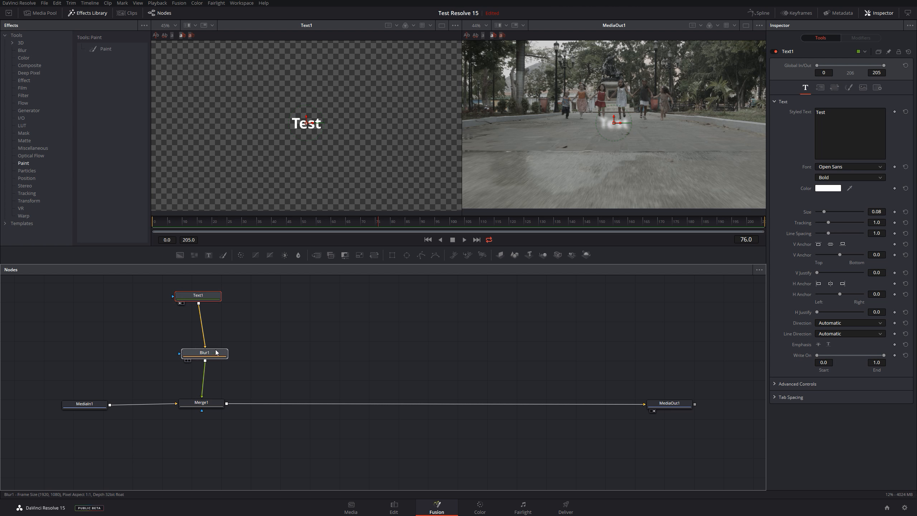
pyautogui.click(191, 297)
pyautogui.click(209, 355)
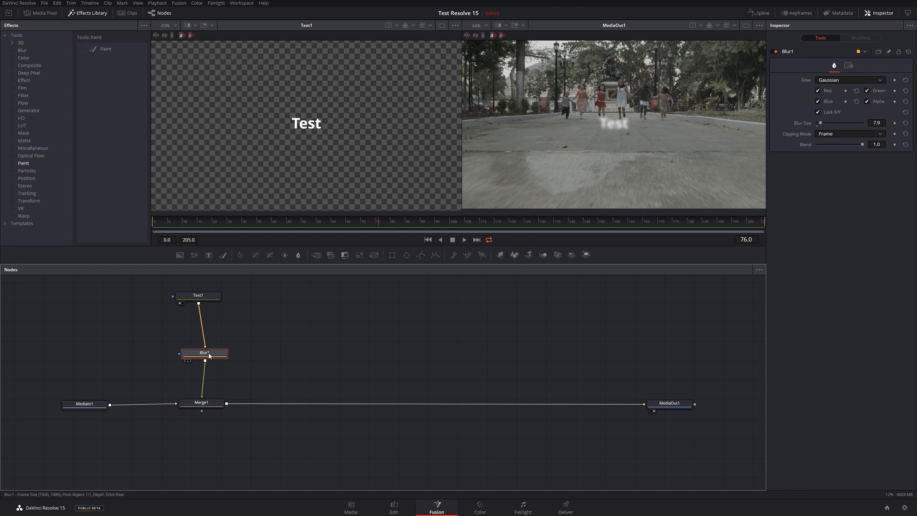
pyautogui.click(201, 403)
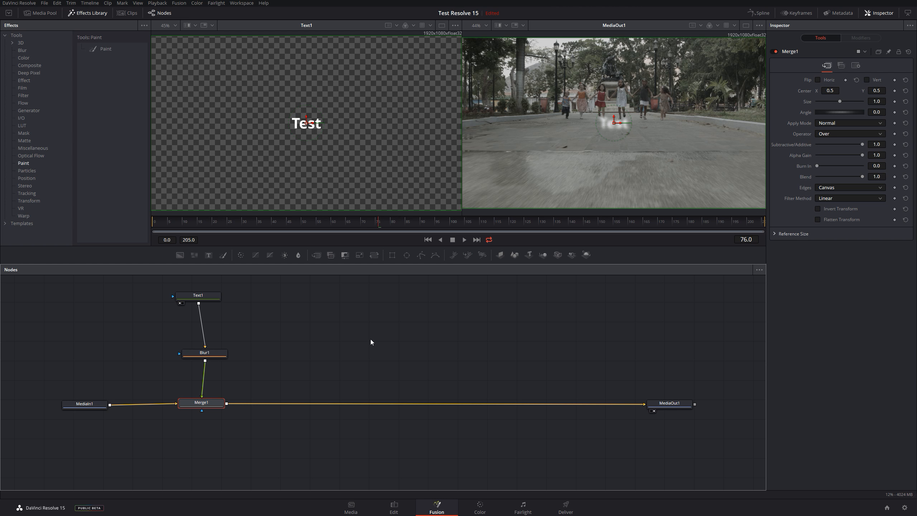
# Delete the Text1, Blur1 and Merge1 nodes, leaving only MediaIn1 and MediaOut1 in the node graph.
pyautogui.moveTo(265, 369); pyautogui.dragTo(148, 294)
pyautogui.press('Delete')
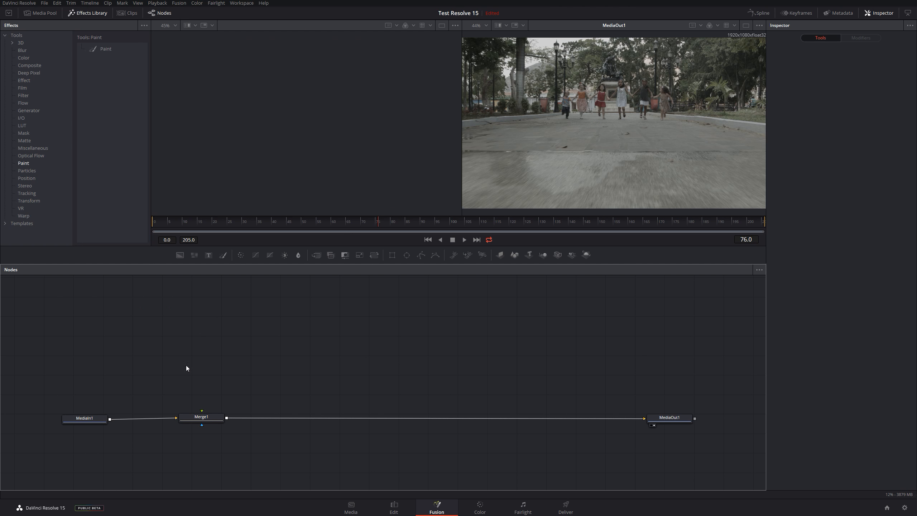
pyautogui.click(210, 418)
pyautogui.press('Delete')
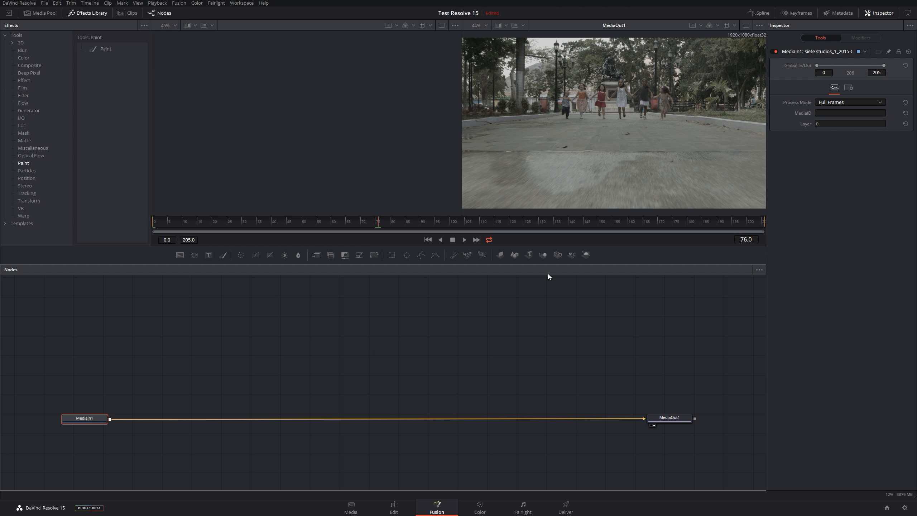
# Add a Color Corrector node, connect it between MediaIn1 and MediaOut1 and line it up with them.
pyautogui.click(22, 148)
pyautogui.click(23, 88)
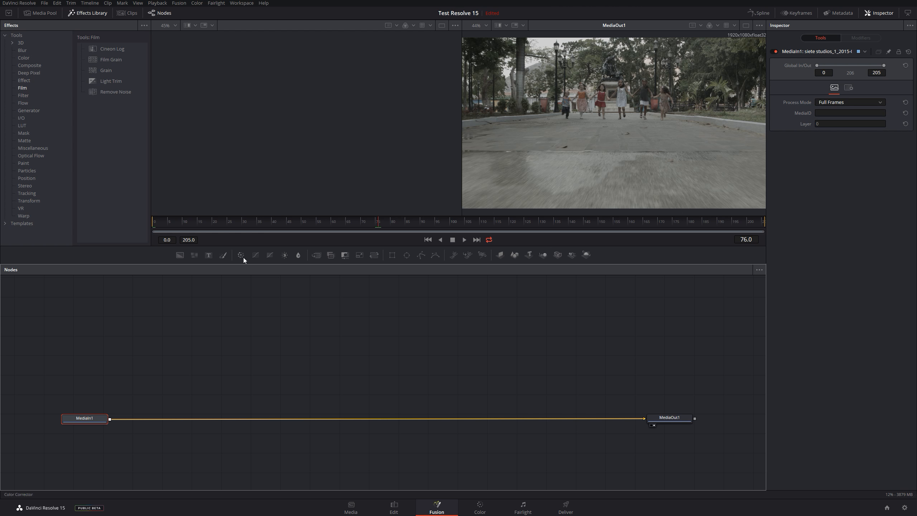
pyautogui.moveTo(240, 256); pyautogui.dragTo(237, 386)
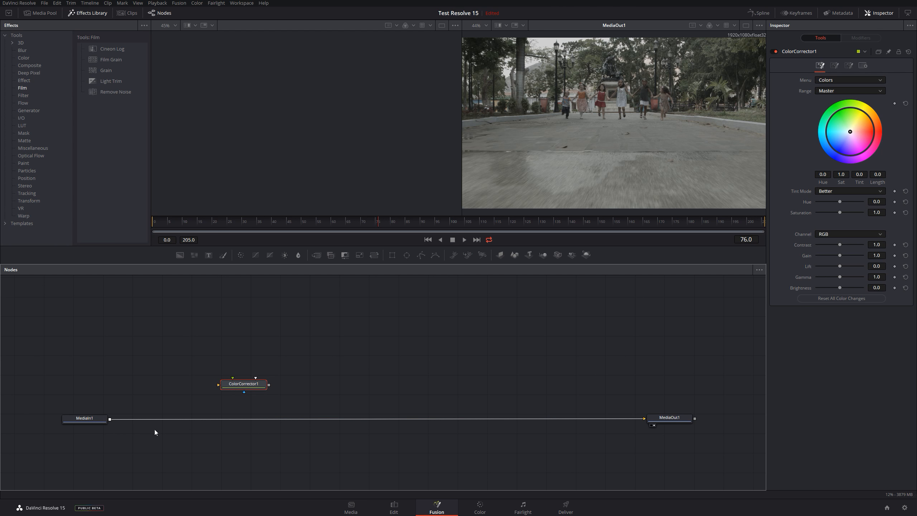
pyautogui.moveTo(110, 419); pyautogui.dragTo(645, 419)
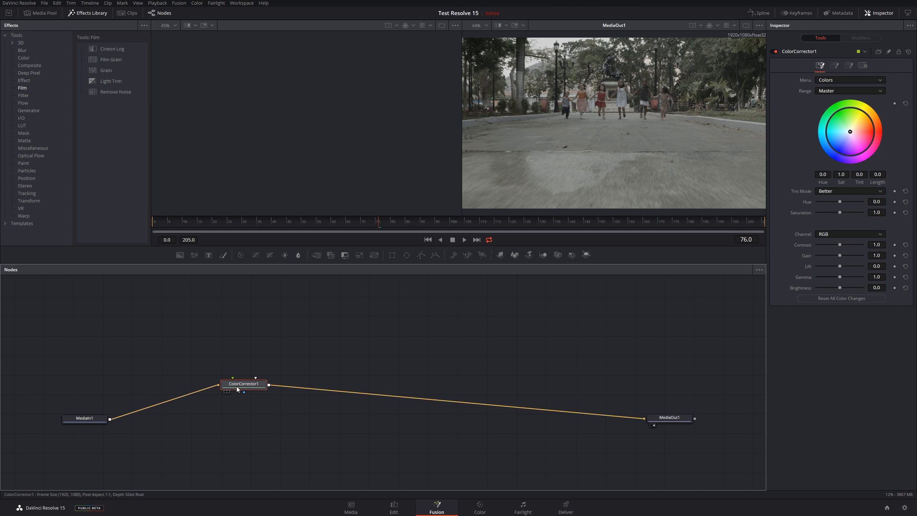
pyautogui.moveTo(238, 388); pyautogui.dragTo(243, 411)
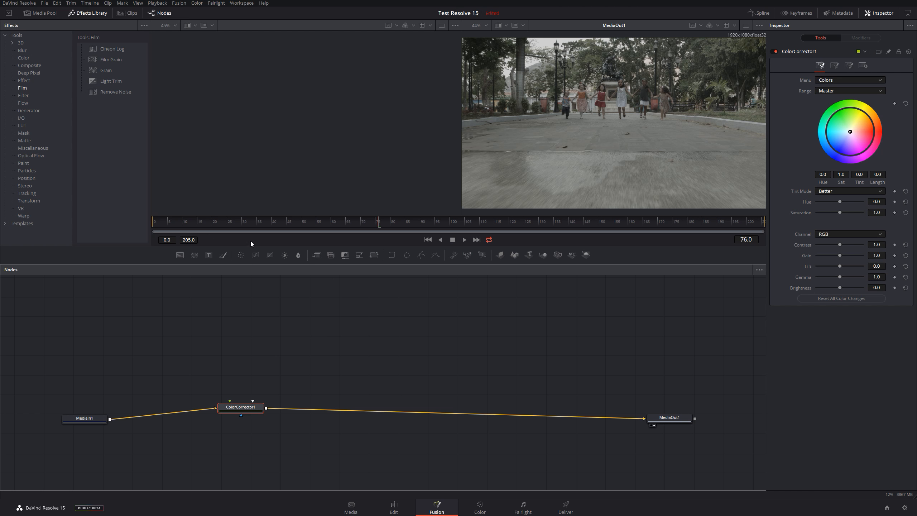
pyautogui.moveTo(247, 412)
pyautogui.mouseDown()
pyautogui.moveTo(219, 418)
pyautogui.moveTo(233, 420)
pyautogui.mouseUp()
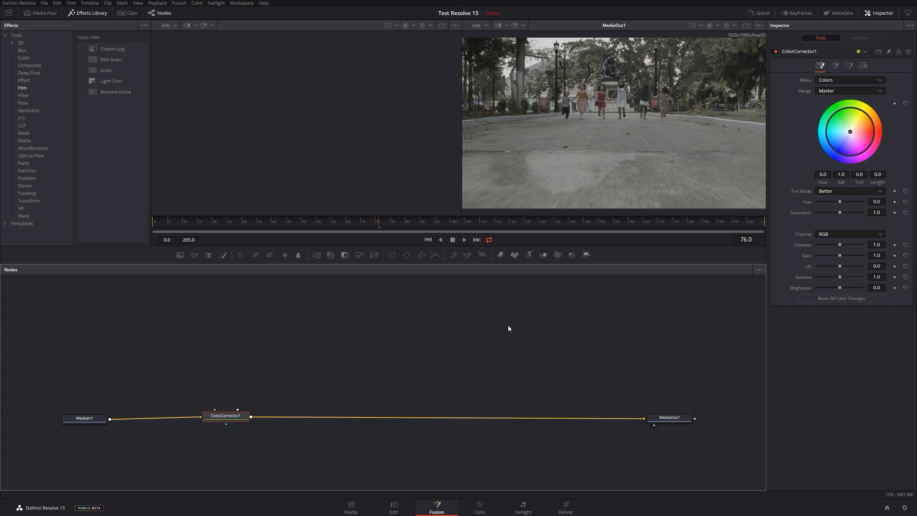
# Look through the Color Corrector's correction modes, including Levels and Suppress, and its range settings.
pyautogui.click(840, 79)
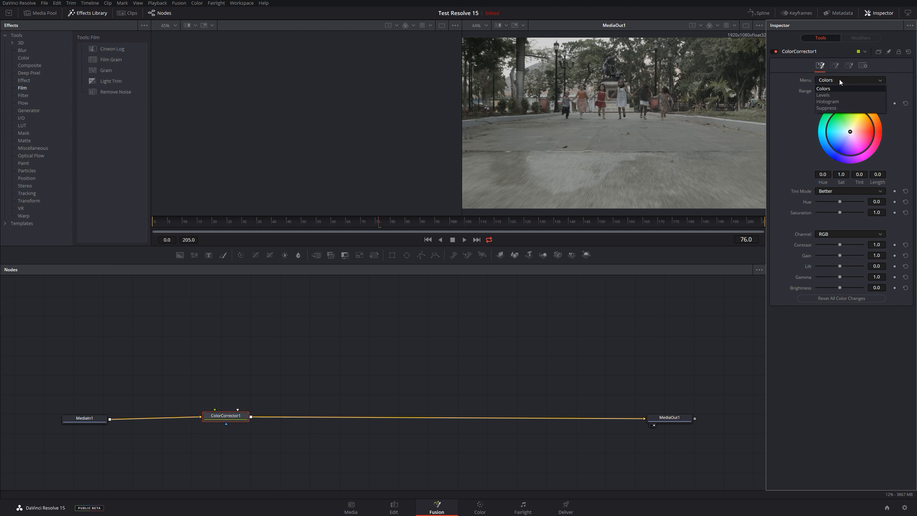
pyautogui.click(834, 94)
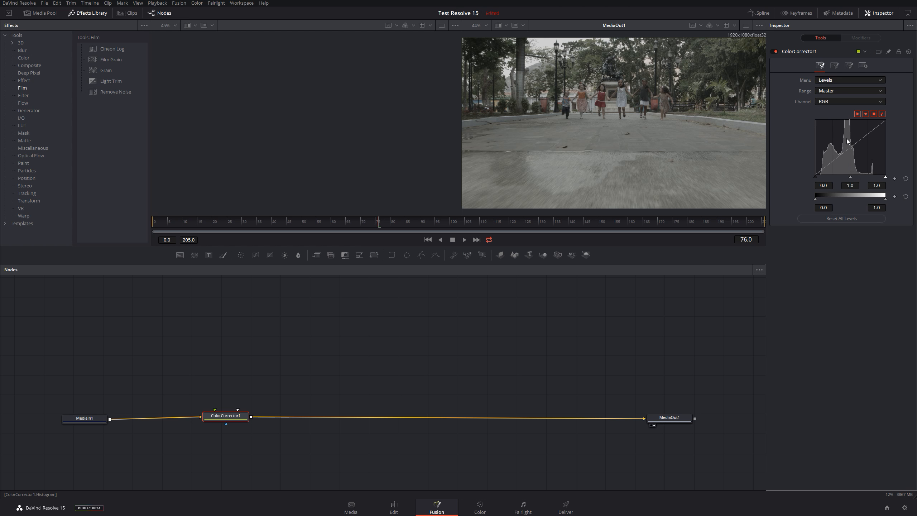
pyautogui.click(841, 80)
pyautogui.click(838, 86)
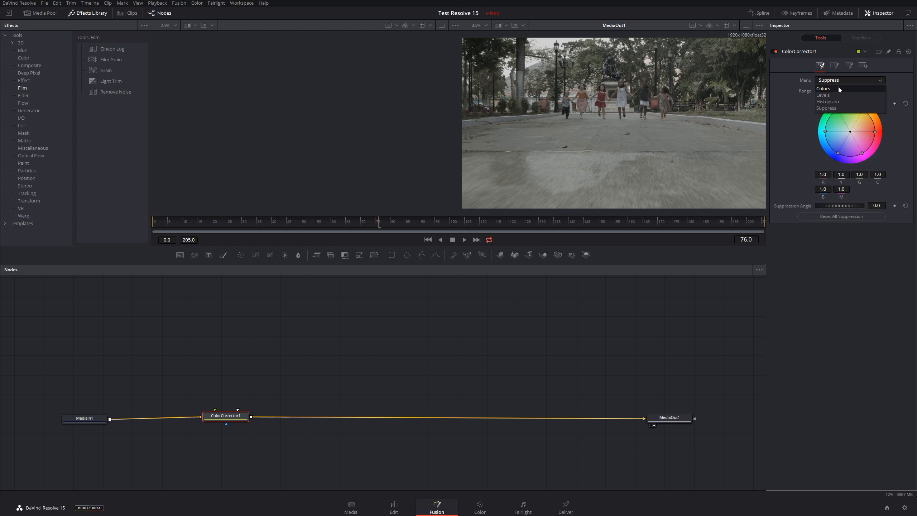
pyautogui.click(833, 67)
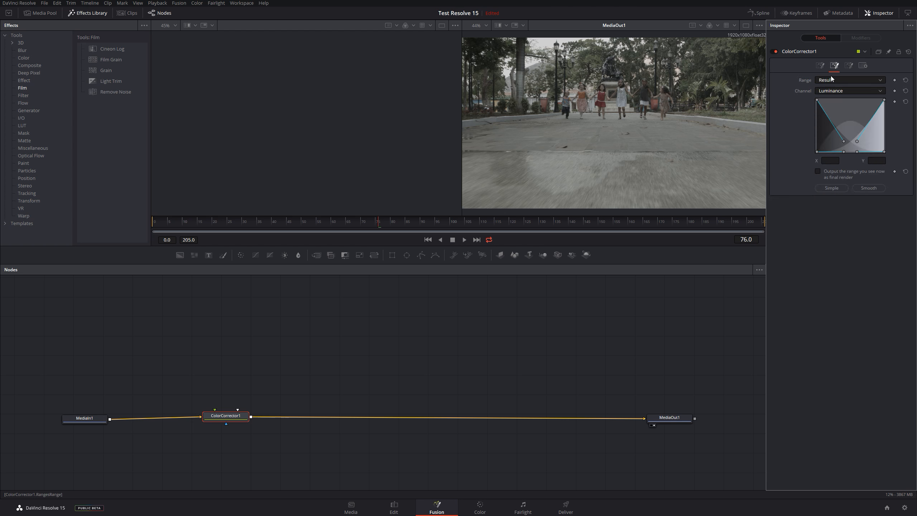
pyautogui.click(830, 80)
pyautogui.click(831, 80)
# Show the Color Wheels in Log mode on the Color page for comparison and return to the Fusion page.
pyautogui.click(479, 506)
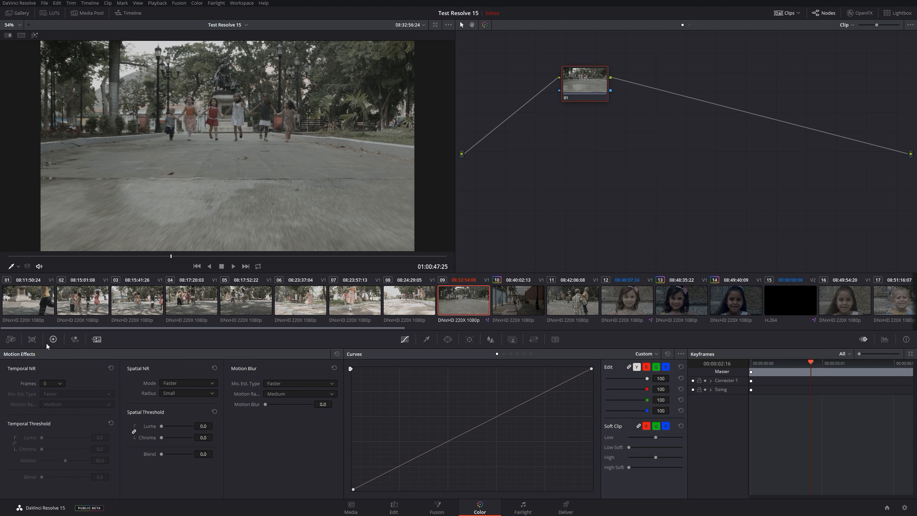
pyautogui.click(52, 340)
pyautogui.click(307, 354)
pyautogui.click(312, 379)
pyautogui.click(437, 505)
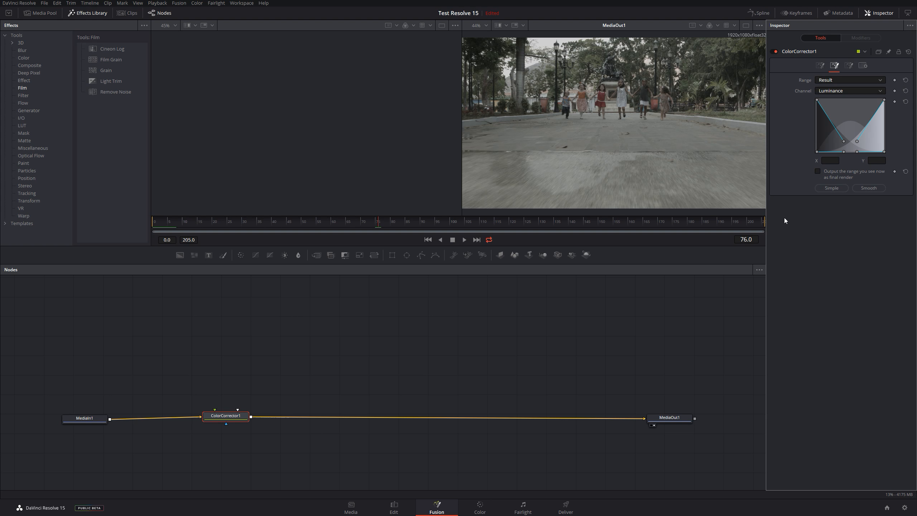
# Examine the Color Corrector's remaining settings and its color wheel, comparing them with the wheels on the Color page.
pyautogui.click(851, 67)
pyautogui.click(863, 65)
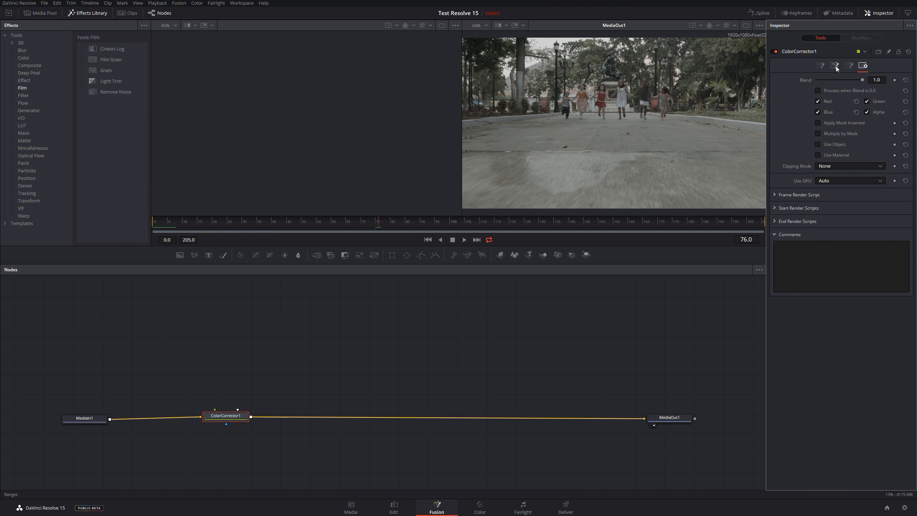
pyautogui.click(820, 66)
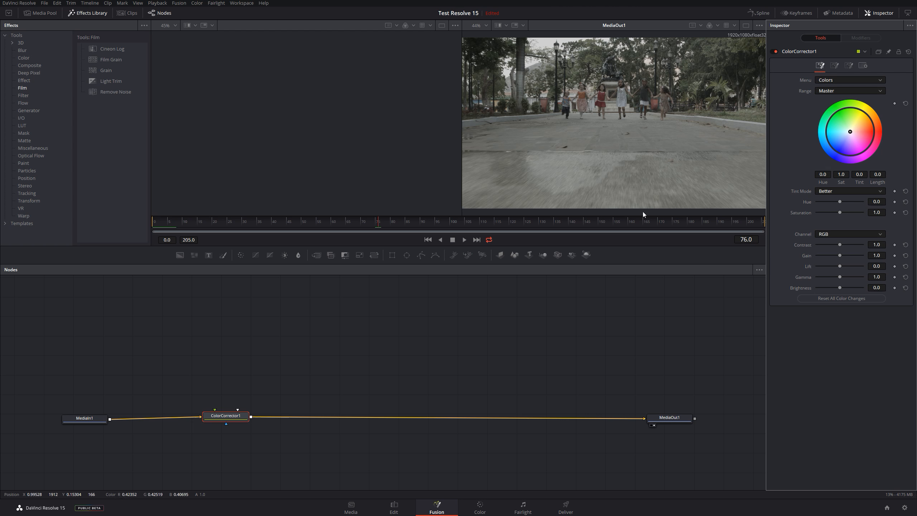
pyautogui.click(480, 507)
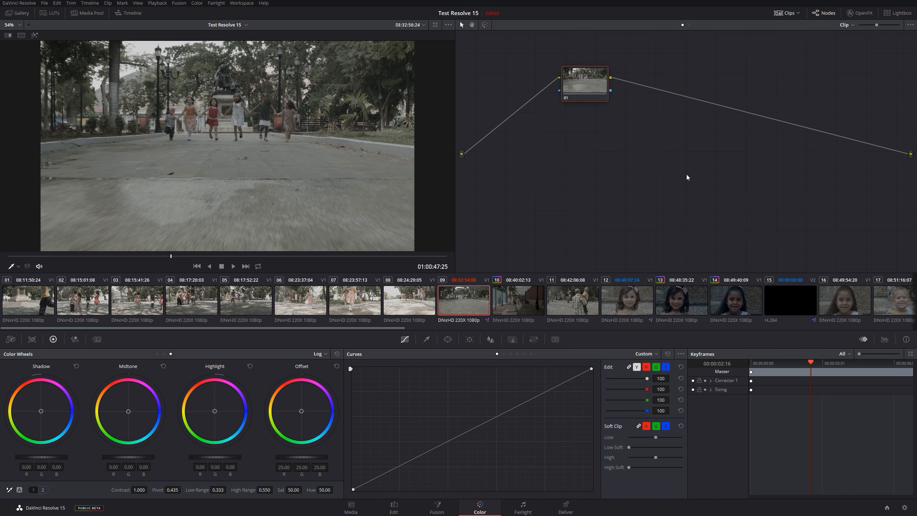
pyautogui.click(438, 506)
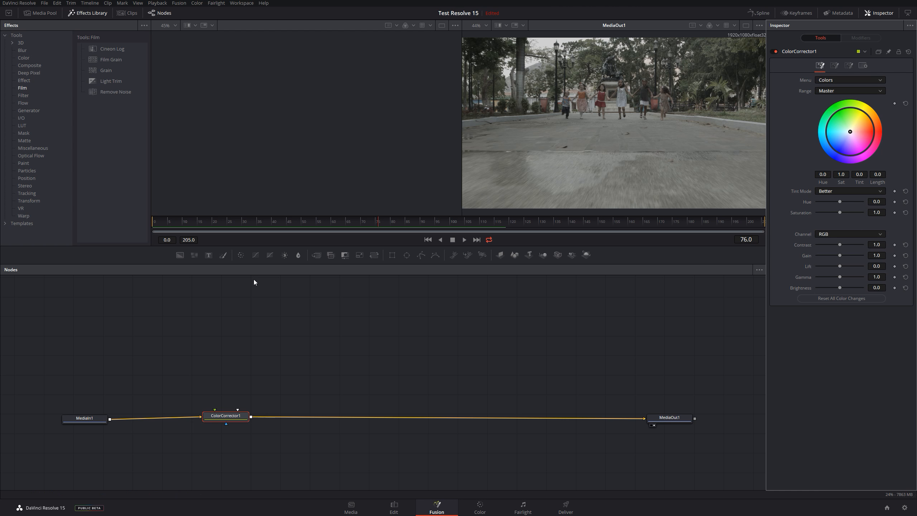
# Insert a Color Curves node followed by a Hue Curves node between ColorCorrector1 and MediaOut1.
pyautogui.moveTo(256, 258); pyautogui.dragTo(304, 418)
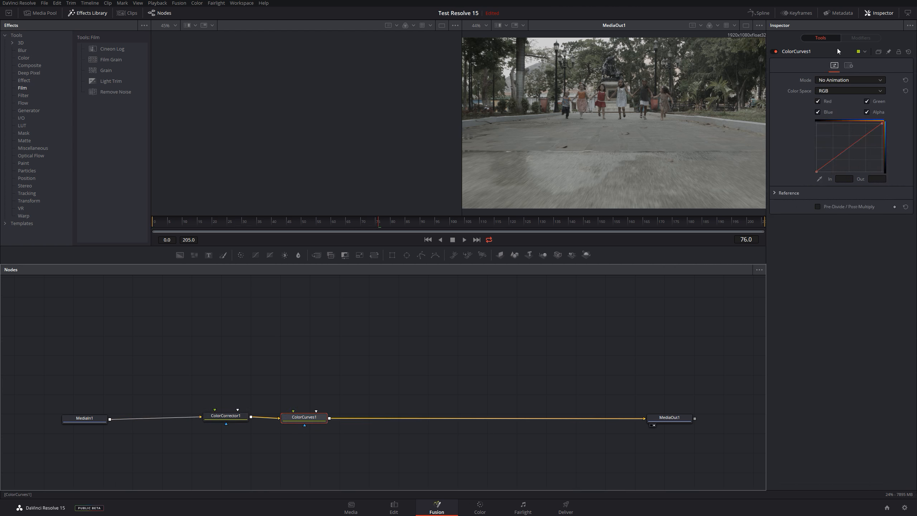
pyautogui.click(849, 66)
pyautogui.click(834, 66)
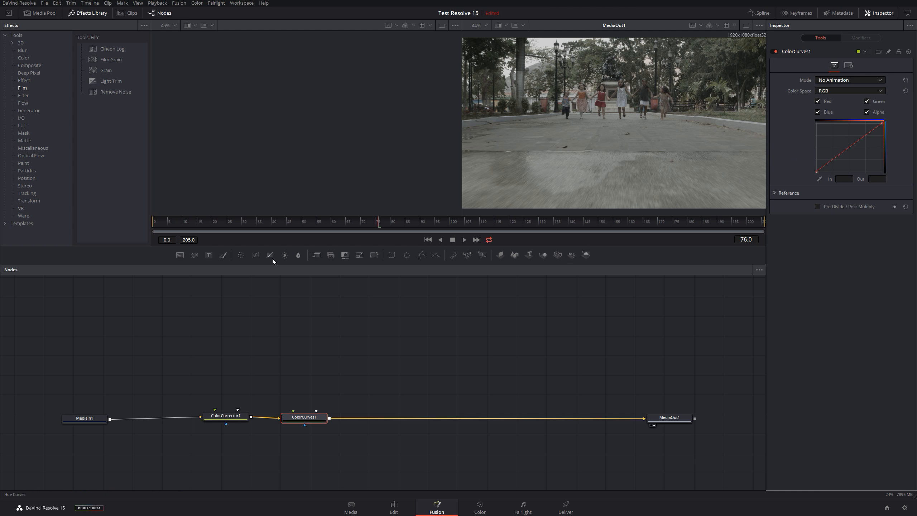
pyautogui.moveTo(370, 392); pyautogui.dragTo(374, 417)
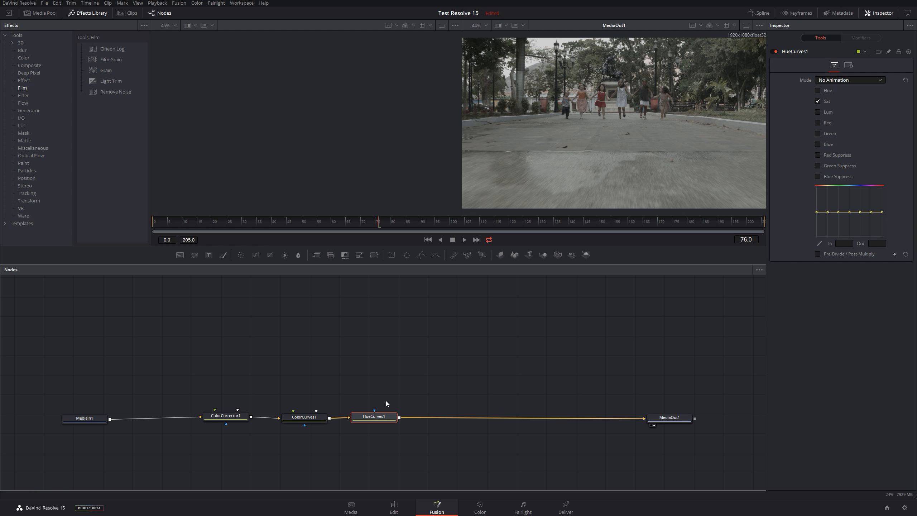
# Show the Hue Vs Hue curve on the Color page for comparison with the Hue Curves node, and return to the Fusion page.
pyautogui.click(479, 508)
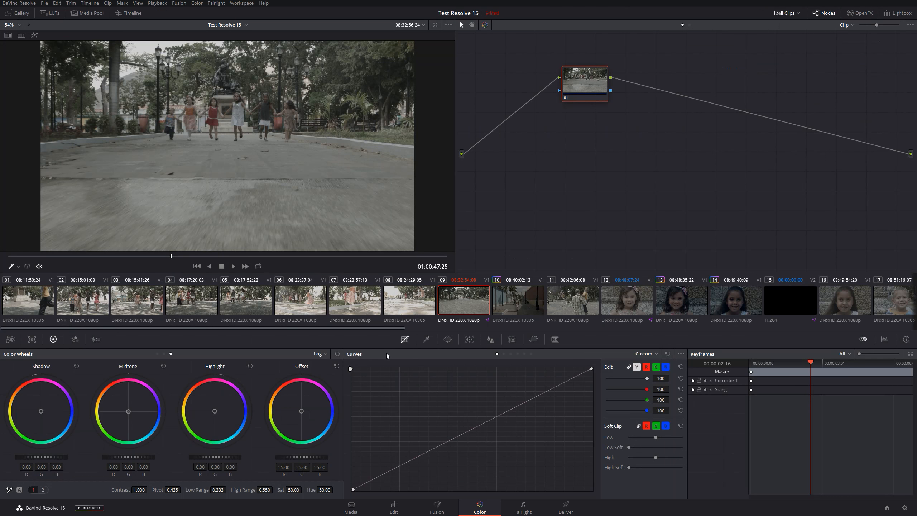
pyautogui.click(504, 354)
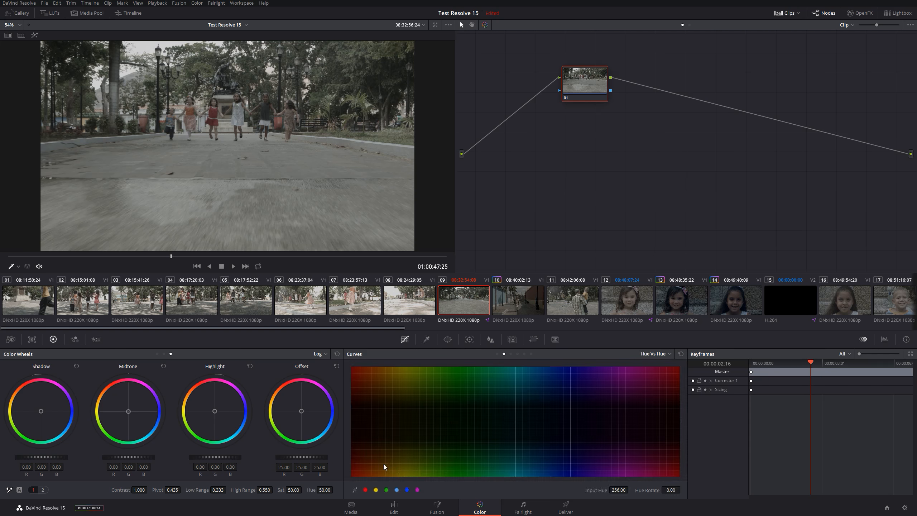
pyautogui.click(421, 510)
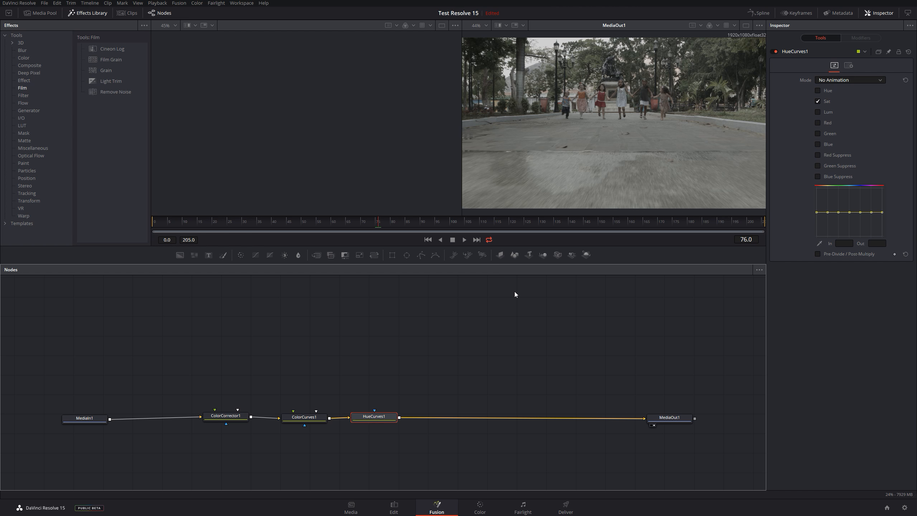
# Move between the Edit, Fusion and Color pages to compare how the same clip is handled, ending on the Fusion page.
pyautogui.click(396, 509)
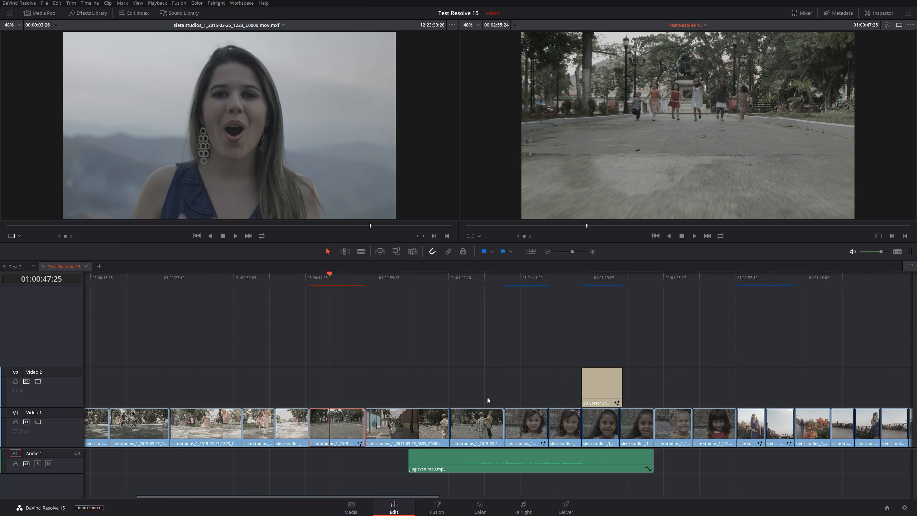
pyautogui.click(437, 508)
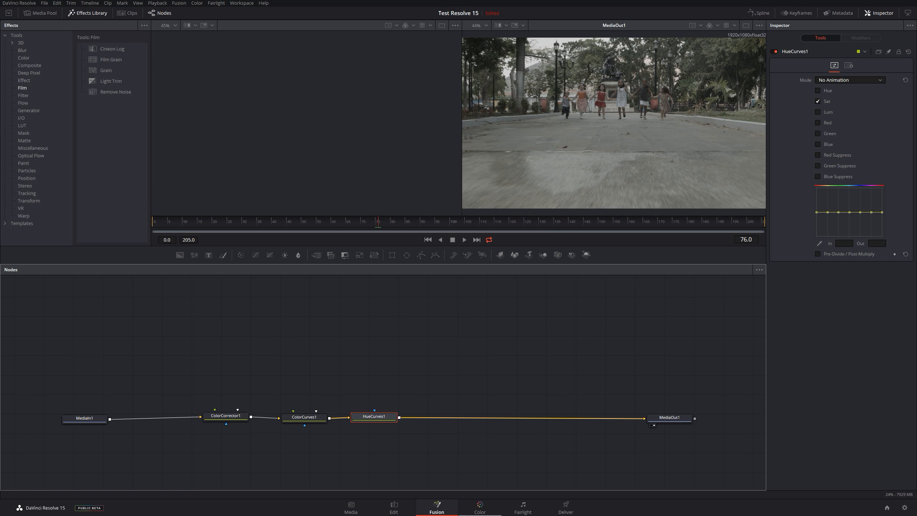
pyautogui.click(479, 507)
pyautogui.click(437, 508)
pyautogui.click(479, 507)
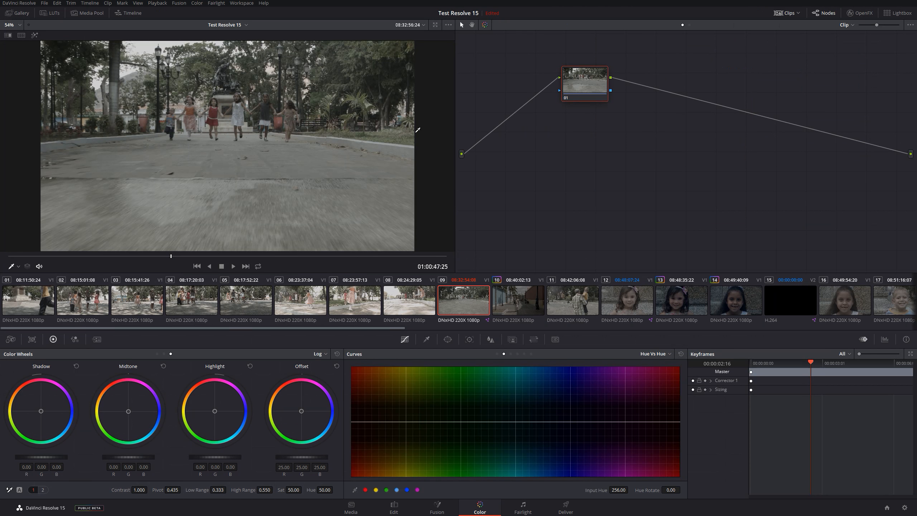
pyautogui.click(437, 508)
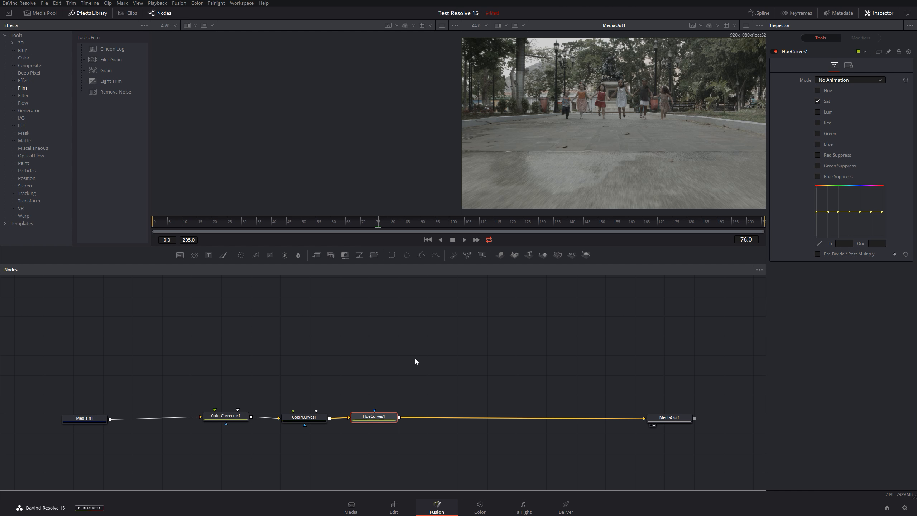
# On the Fairlight page, increase the height of the Audio 1 track and bring up the timeline view options.
pyautogui.click(514, 505)
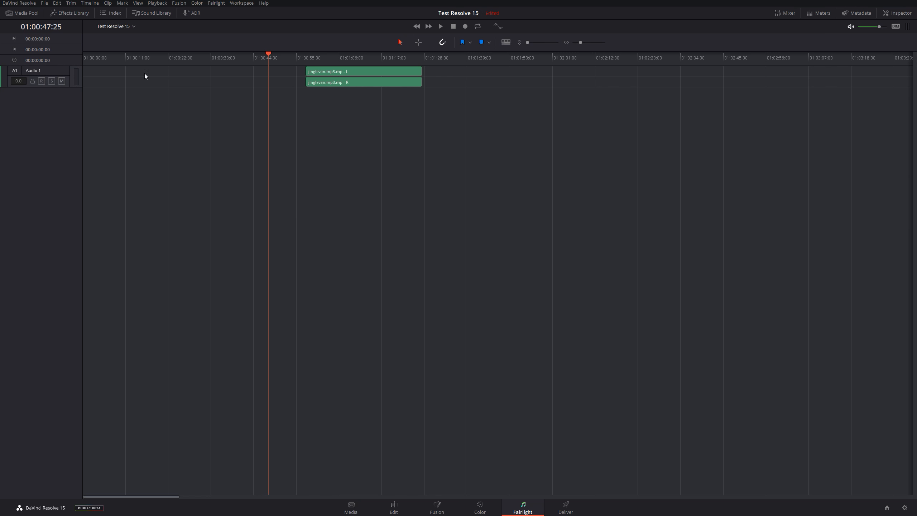
pyautogui.moveTo(71, 87); pyautogui.dragTo(71, 131)
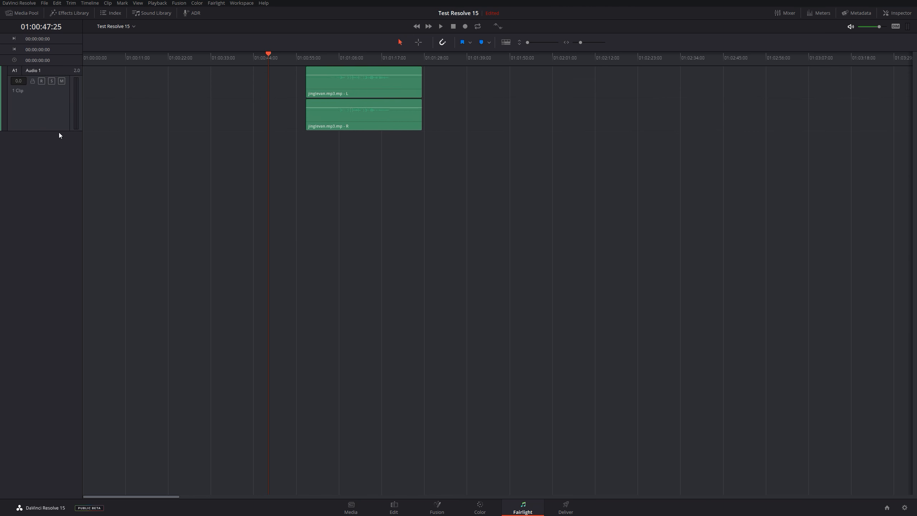
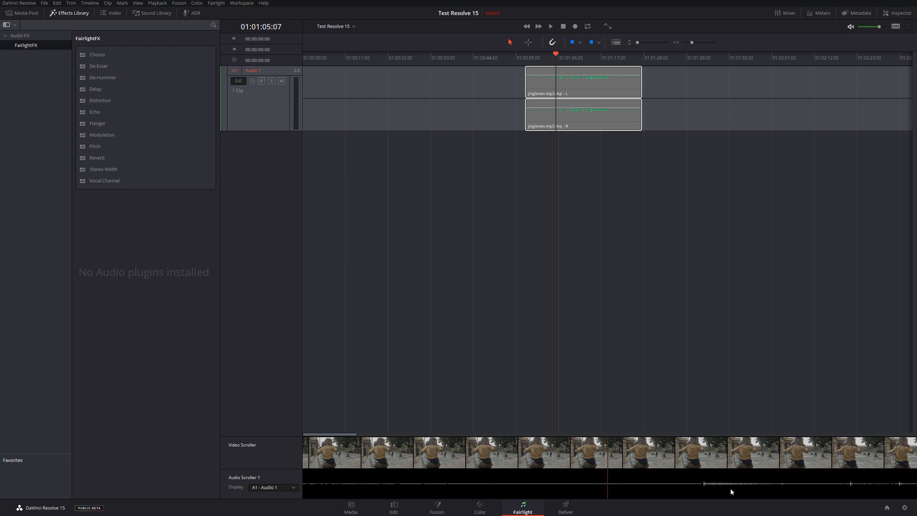
pyautogui.click(616, 42)
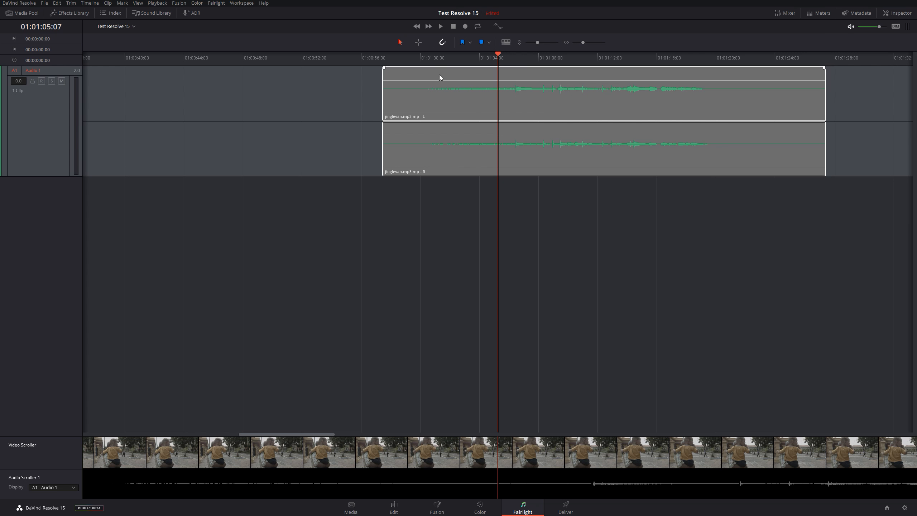
# Add four volume keyframes to the jinglevan.mp3 clip on Audio 1 and slightly raise the level between the two inner ones.
pyautogui.keyDown('alt'); pyautogui.click(452, 80); pyautogui.keyUp('alt')
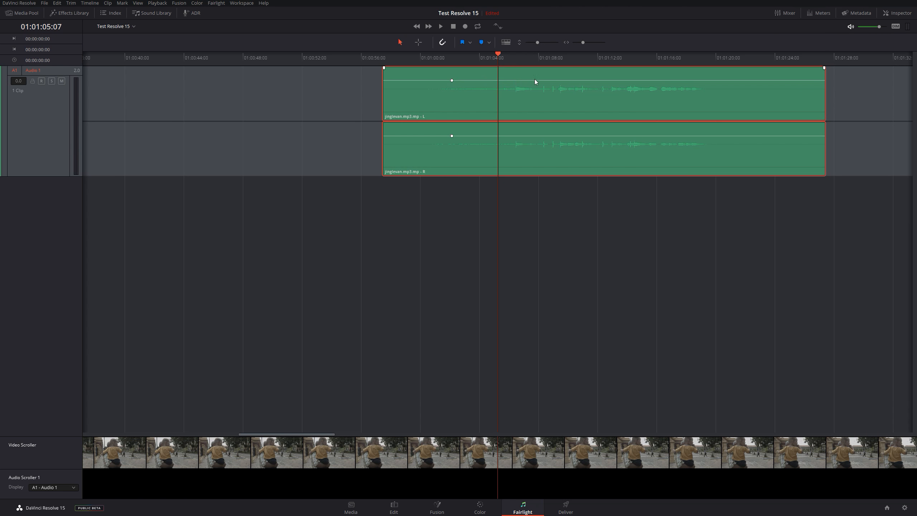
pyautogui.keyDown('alt'); pyautogui.click(588, 80); pyautogui.keyUp('alt')
pyautogui.keyDown('alt'); pyautogui.click(463, 80); pyautogui.keyUp('alt')
pyautogui.keyDown('alt'); pyautogui.click(578, 81); pyautogui.keyUp('alt')
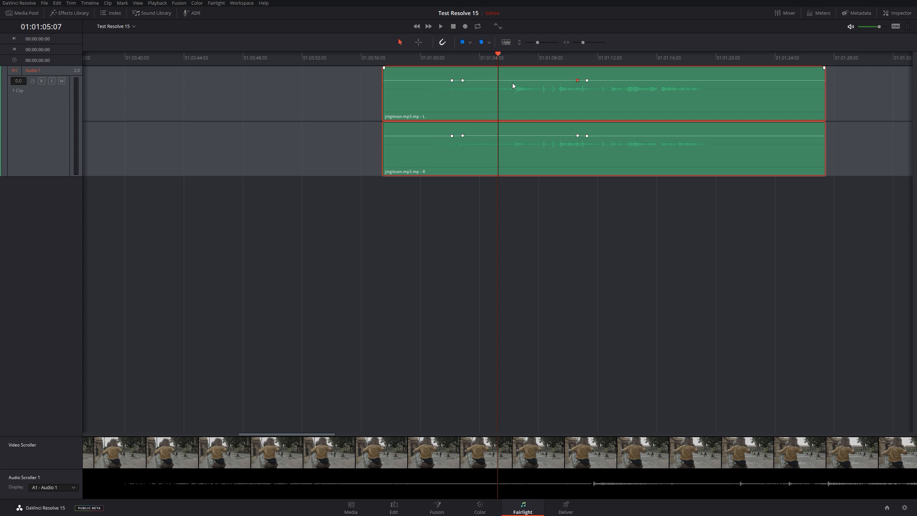
pyautogui.moveTo(516, 81)
pyautogui.mouseDown()
pyautogui.moveTo(520, 97)
pyautogui.moveTo(521, 71)
pyautogui.moveTo(520, 79)
pyautogui.mouseUp()
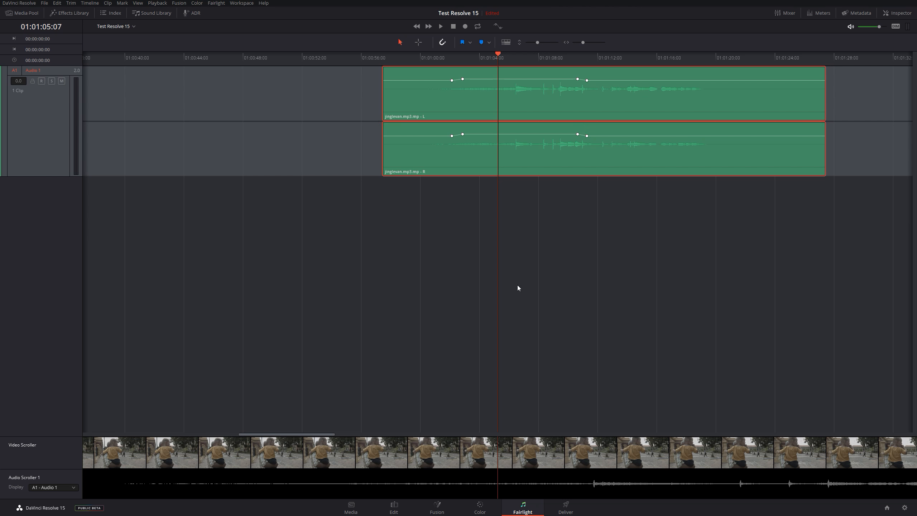
# On the Edit page, add a Subtitle title at the playhead above Video 2 on its own subtitle track and select it.
pyautogui.click(394, 507)
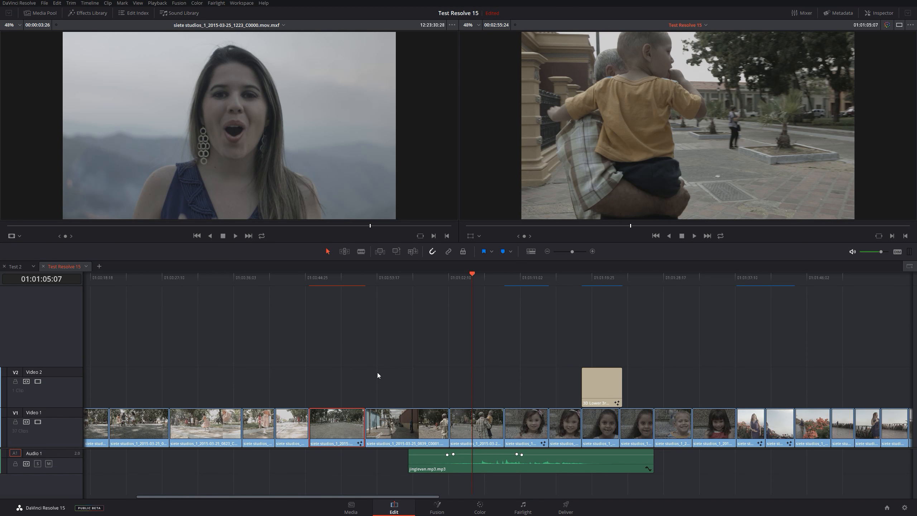
pyautogui.click(40, 13)
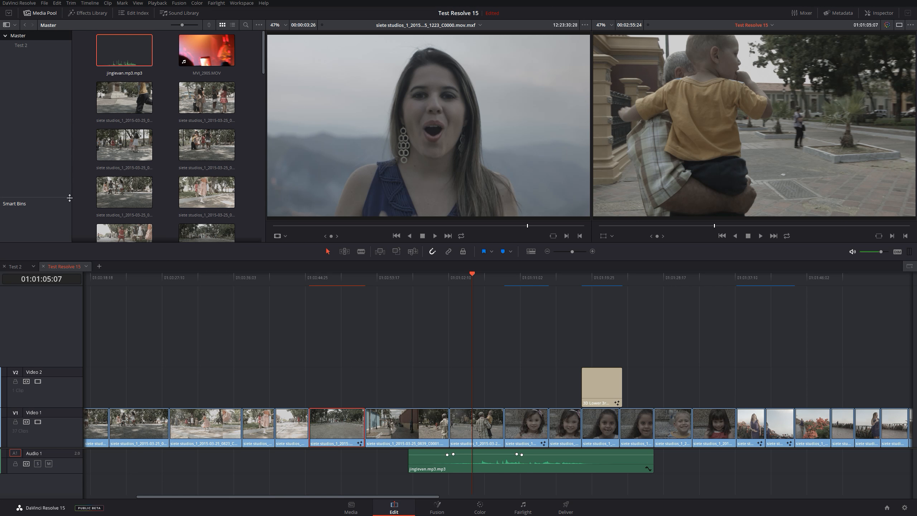
pyautogui.click(87, 13)
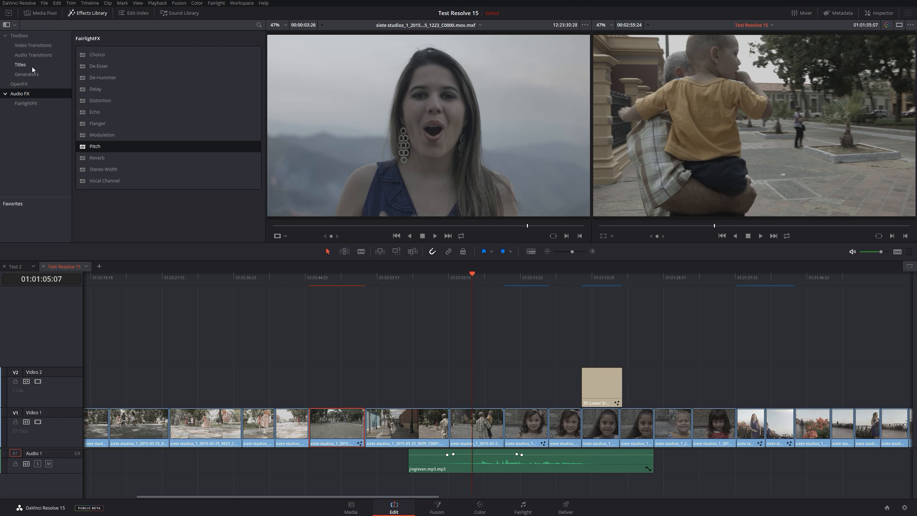
pyautogui.click(32, 55)
pyautogui.click(33, 64)
pyautogui.scroll(-5, 121, 183)
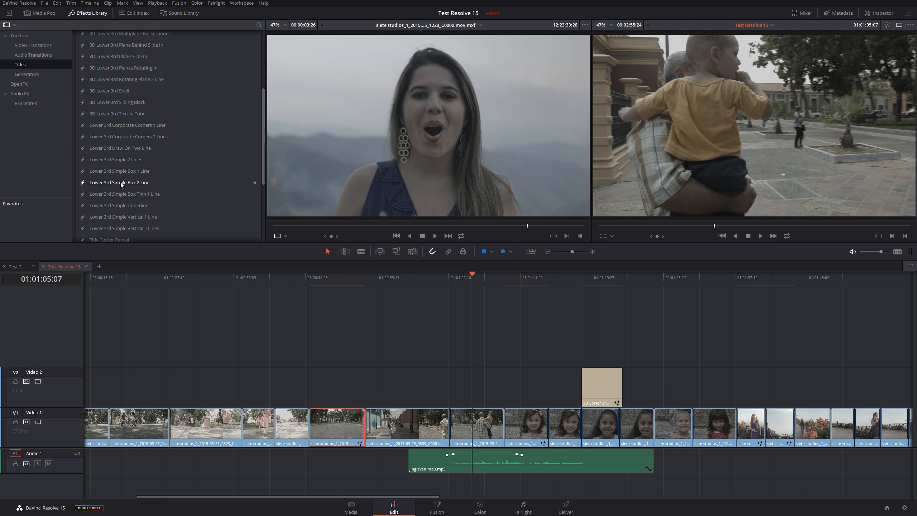
pyautogui.scroll(-5, 121, 184)
pyautogui.moveTo(105, 231); pyautogui.dragTo(472, 318)
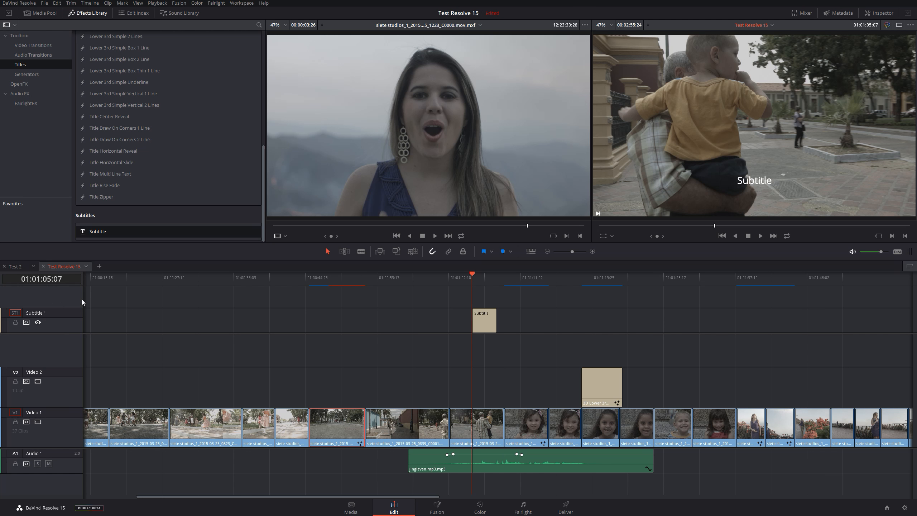
pyautogui.click(13, 314)
pyautogui.click(14, 313)
pyautogui.click(484, 312)
# Check the file import options for subtitles and look through the Media Pool's Master bin.
pyautogui.moveTo(107, 241); pyautogui.dragTo(112, 221)
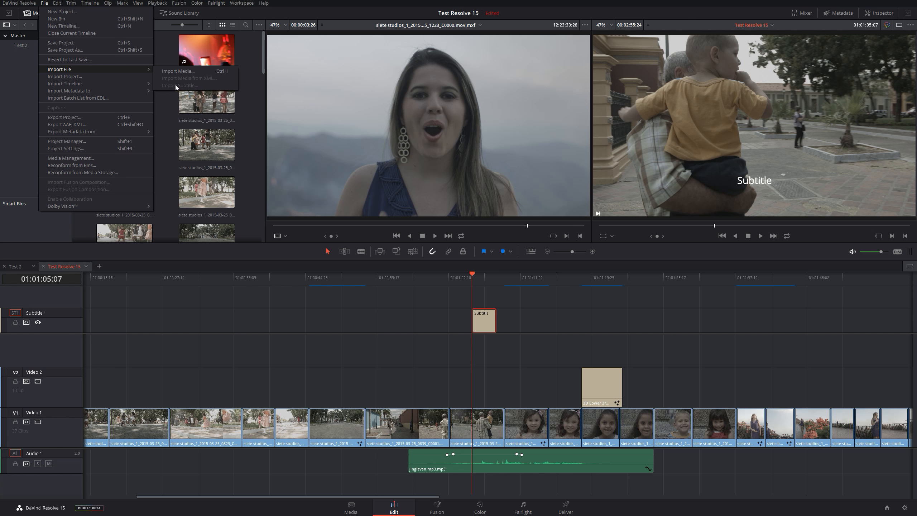
pyautogui.click(164, 142)
pyautogui.scroll(-15, 160, 220)
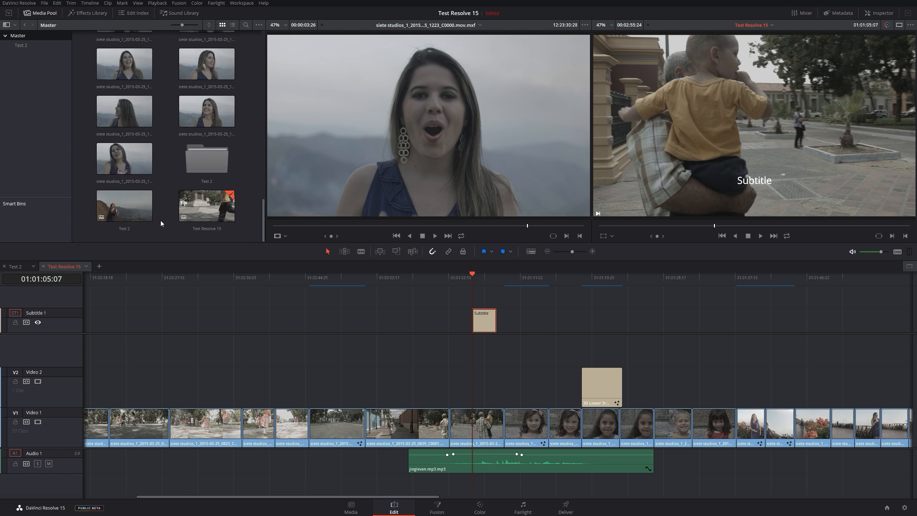
pyautogui.scroll(10, 160, 221)
pyautogui.scroll(5, 161, 229)
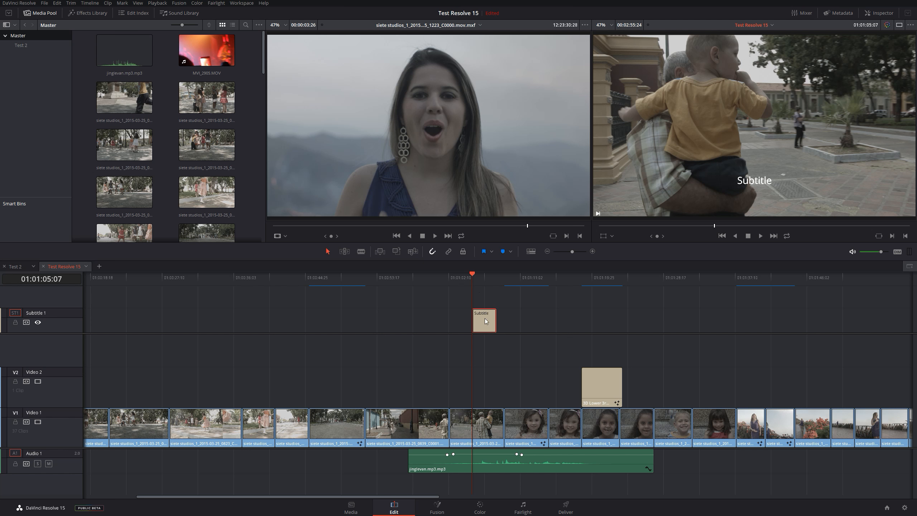
# In the Deliver page's render settings, enable subtitle export with the format As a separate file.
pyautogui.click(565, 511)
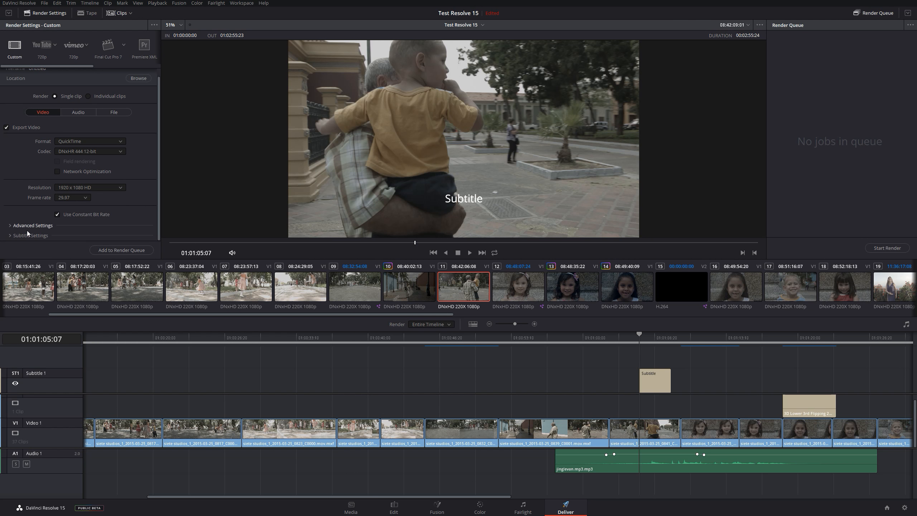
pyautogui.click(28, 235)
pyautogui.scroll(-3, 20, 177)
pyautogui.click(20, 177)
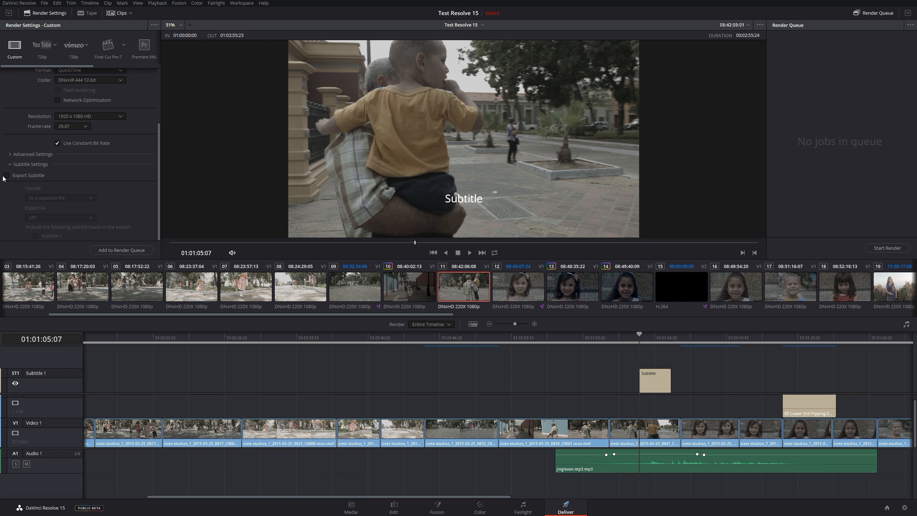
pyautogui.click(85, 198)
pyautogui.click(99, 180)
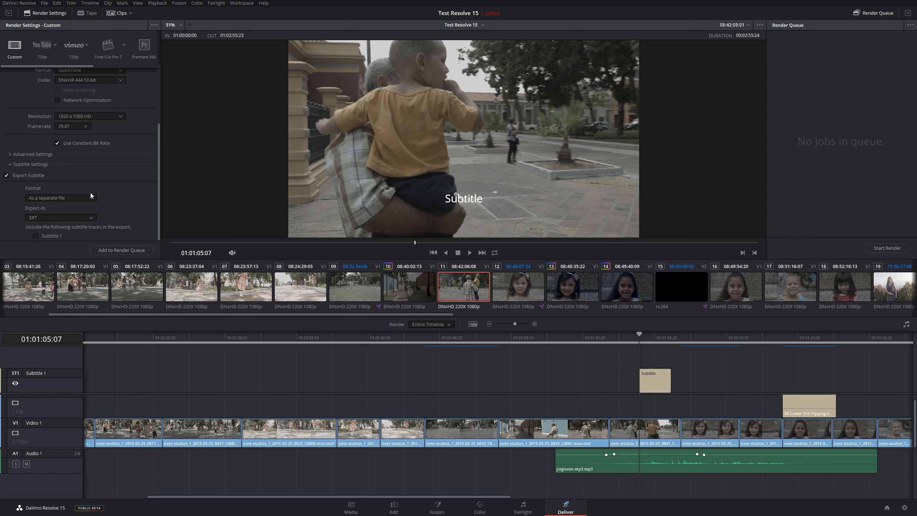
# Revisit the subtitle clip in the Edit page timeline and return to the Deliver page's subtitle export settings.
pyautogui.click(380, 506)
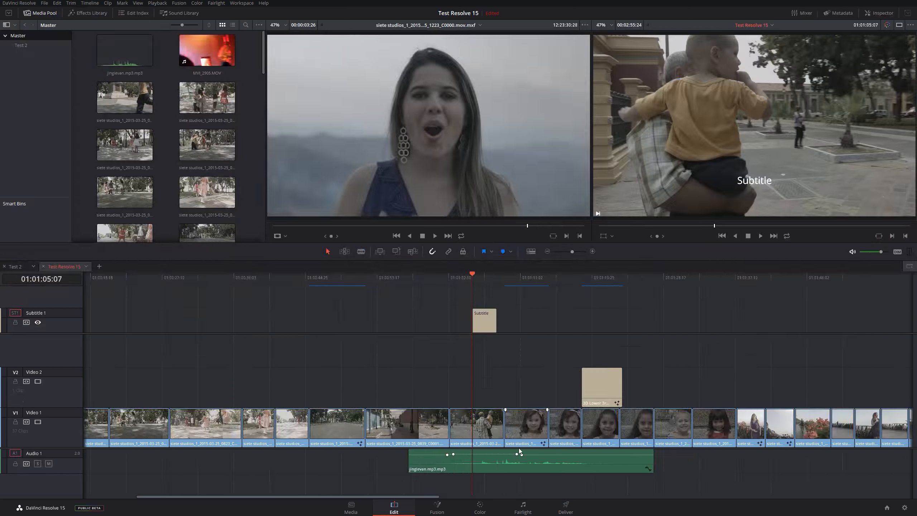
pyautogui.click(490, 322)
pyautogui.click(560, 504)
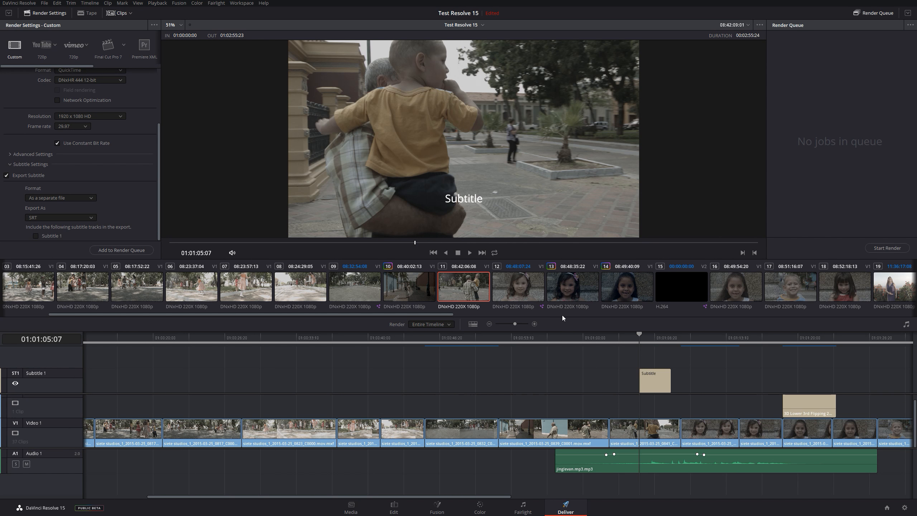